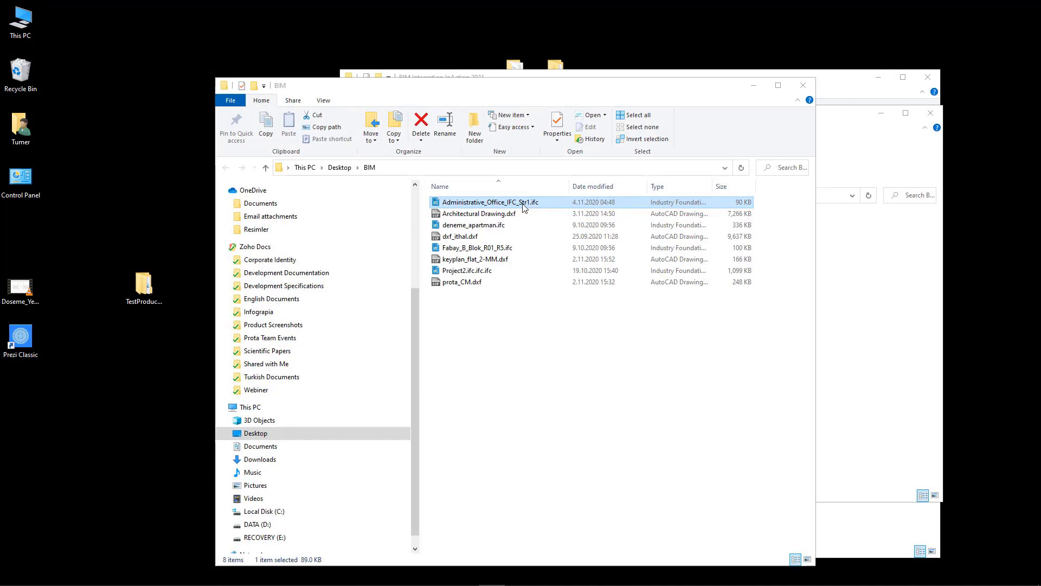
Open Administrative_Office_IFC_Str1.ifc in BIM Vision and examine the structural model from several angles, selecting a storey 3 slab.
double_click(523, 204)
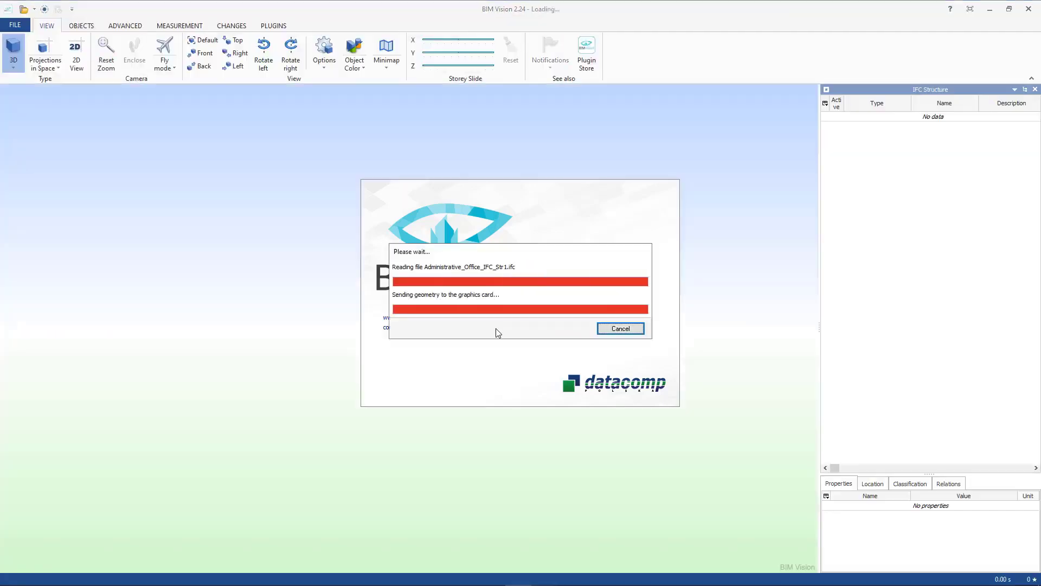
drag(582, 418, 522, 414)
scroll(368, 443, up, 3)
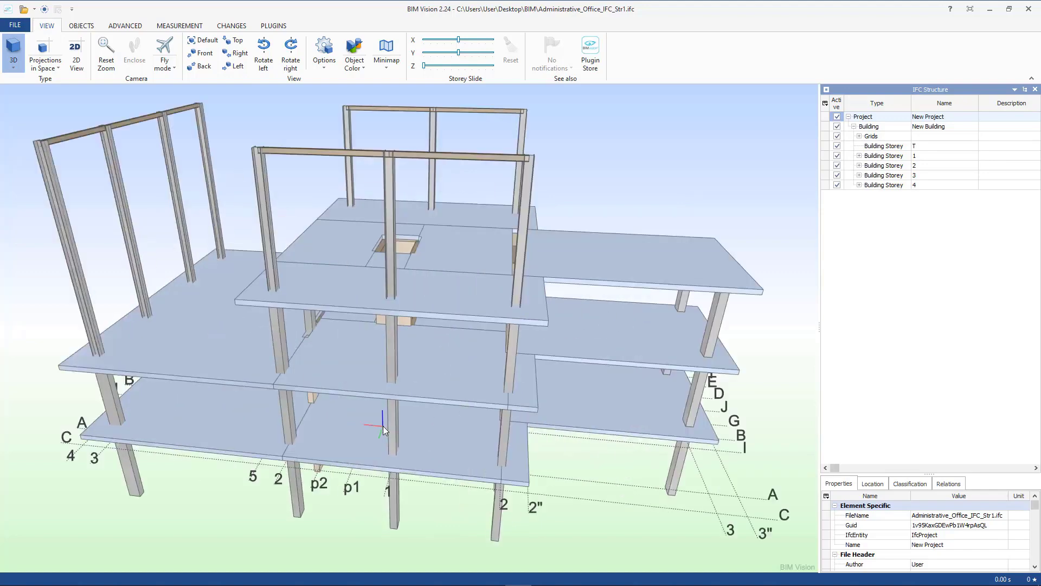
click(393, 345)
click(437, 303)
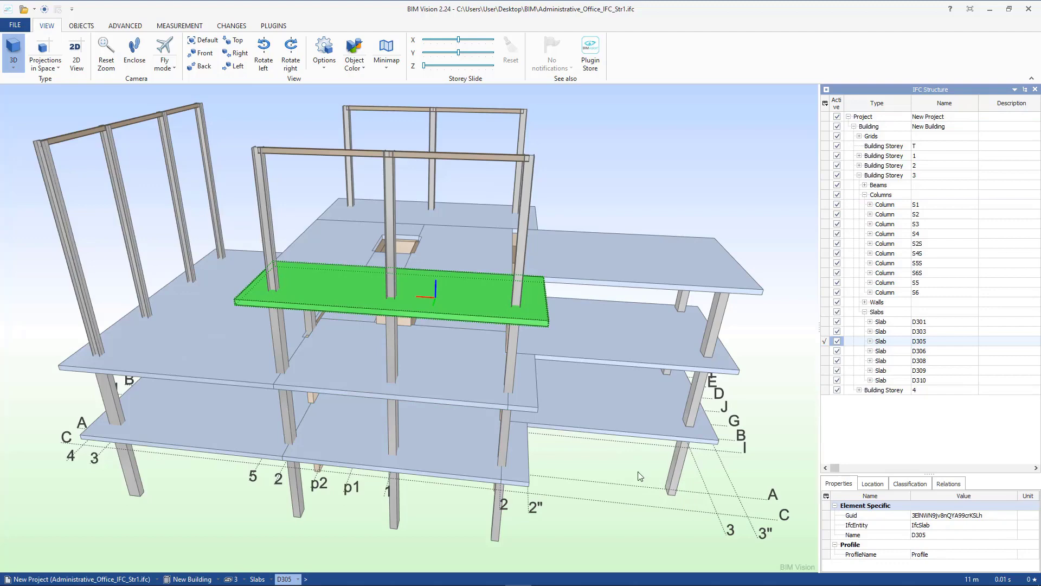
drag(638, 471, 433, 388)
drag(607, 411, 530, 399)
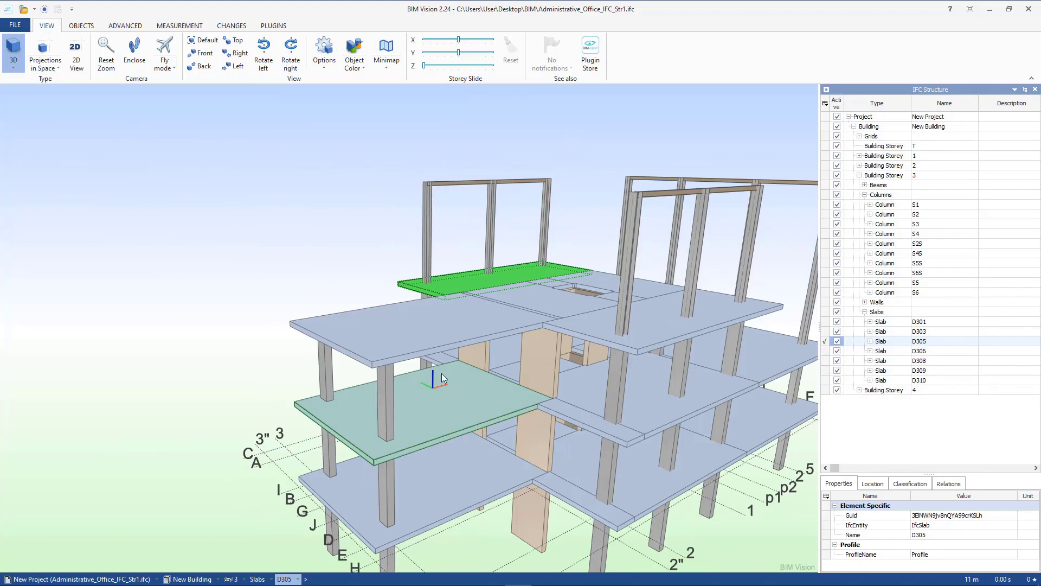
drag(442, 374, 437, 398)
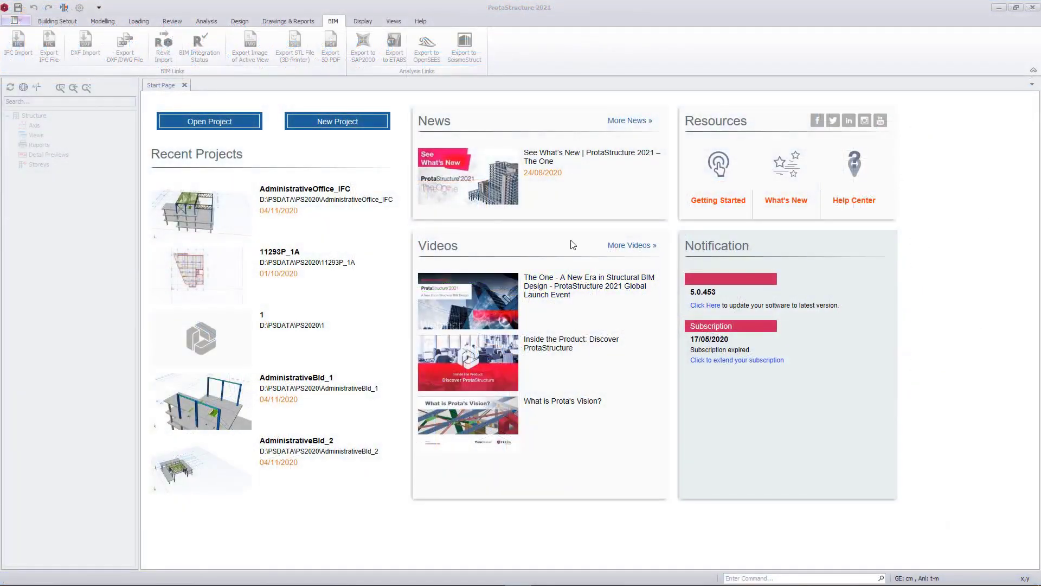
In ProtaStructure 2021, create a new project coded AdministaritveBuilding_IFC2 using the Turkey (TS500, TBEC2018) template.
click(372, 119)
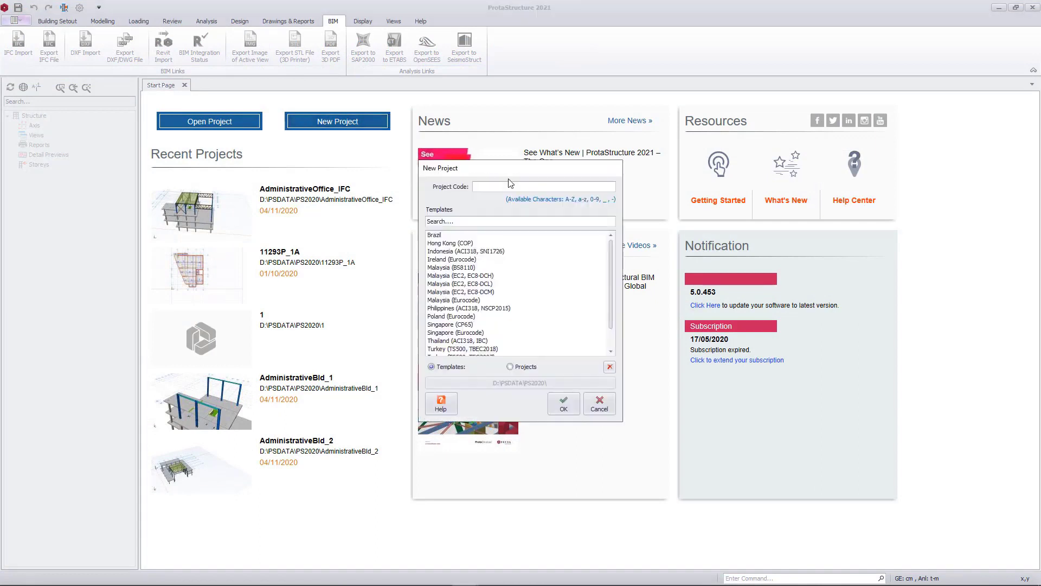
text(AdministaritveBuilding_IFC2)
scroll(489, 319, down, 1)
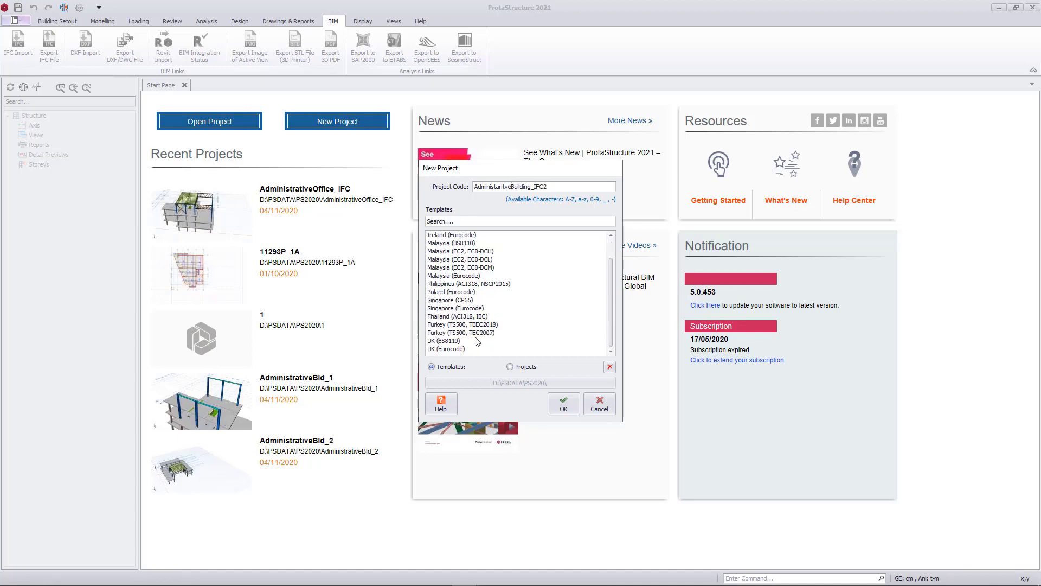
click(480, 325)
click(564, 405)
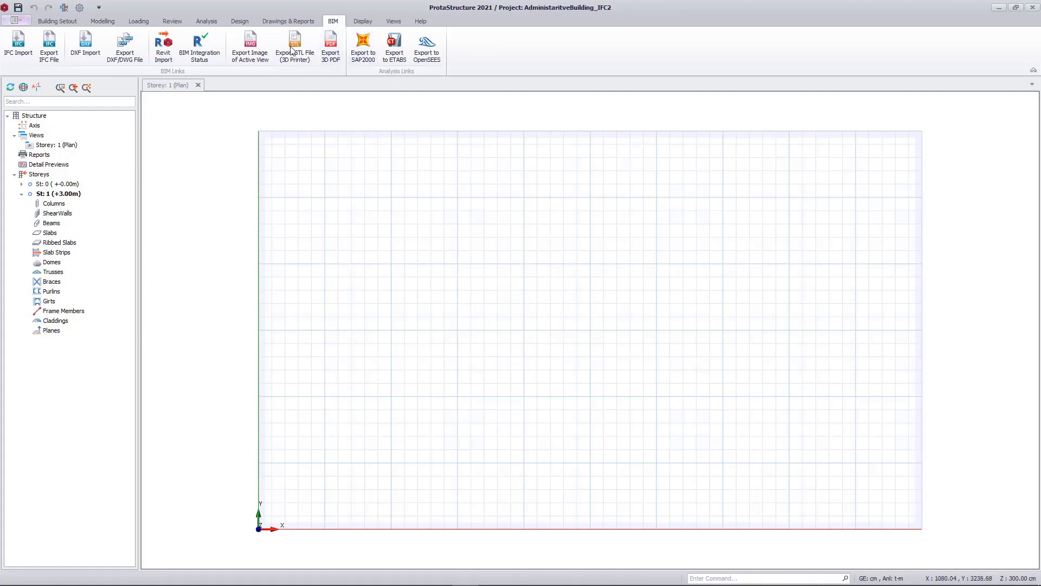
Import the IFC model Administrative_Office_IFC_Str1.ifc from the Desktop BIM folder, replacing the existing model.
click(9, 47)
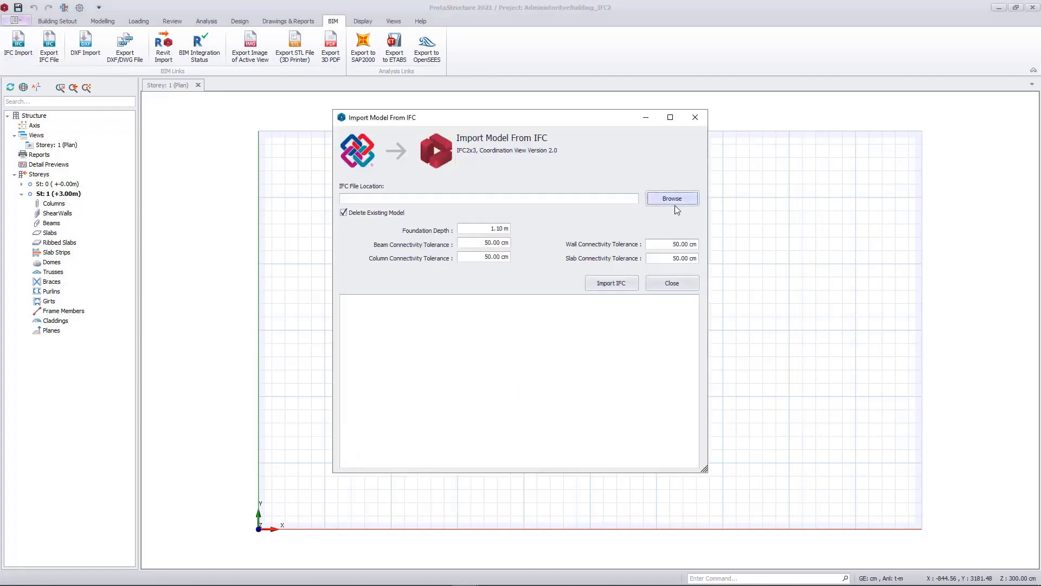
click(672, 199)
click(501, 205)
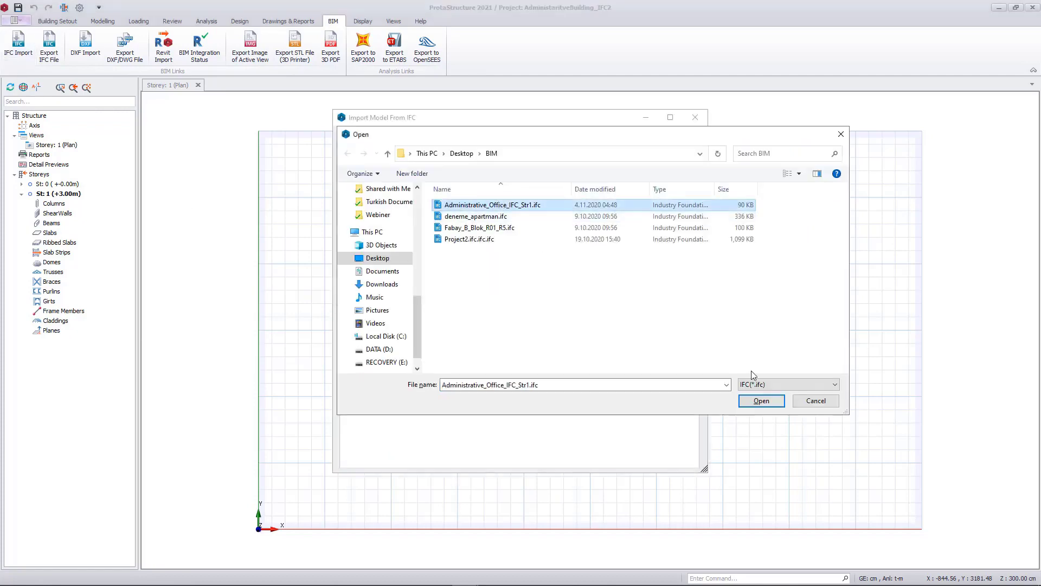
click(768, 401)
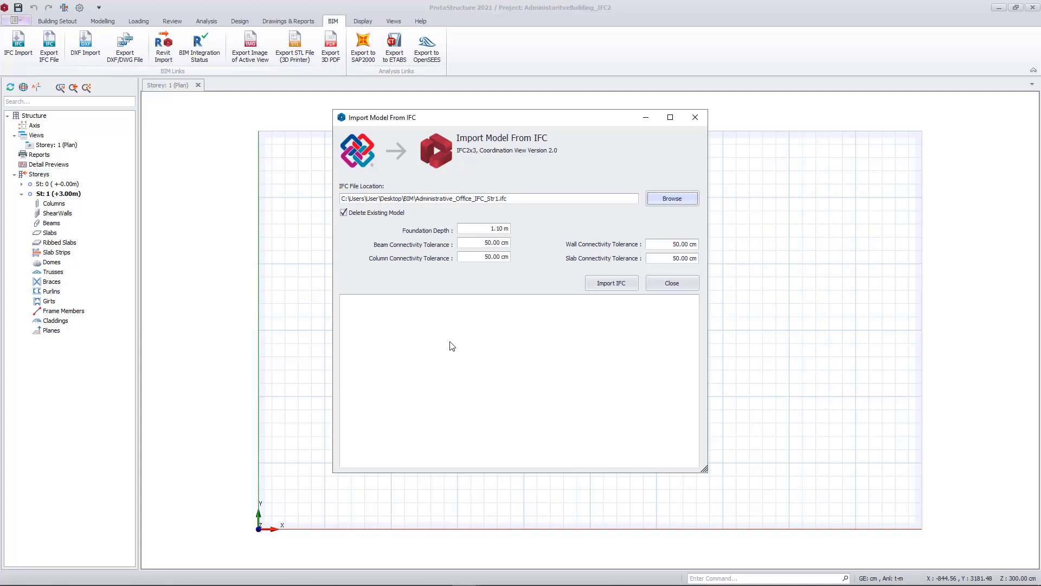
click(631, 287)
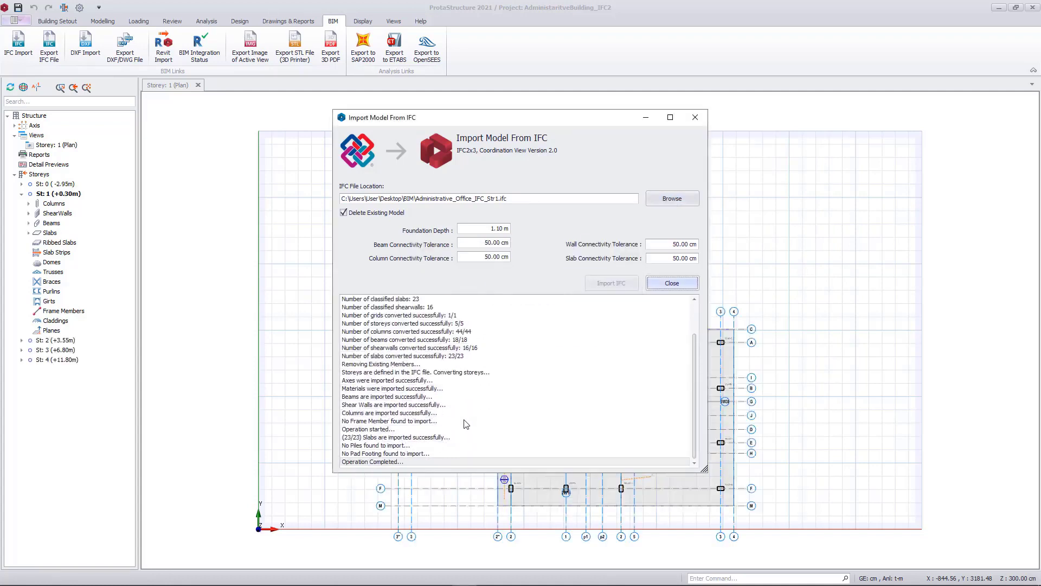
click(676, 285)
Create a 3D view of the imported building and examine its slabs, columns and steel frames from different sides.
click(37, 137)
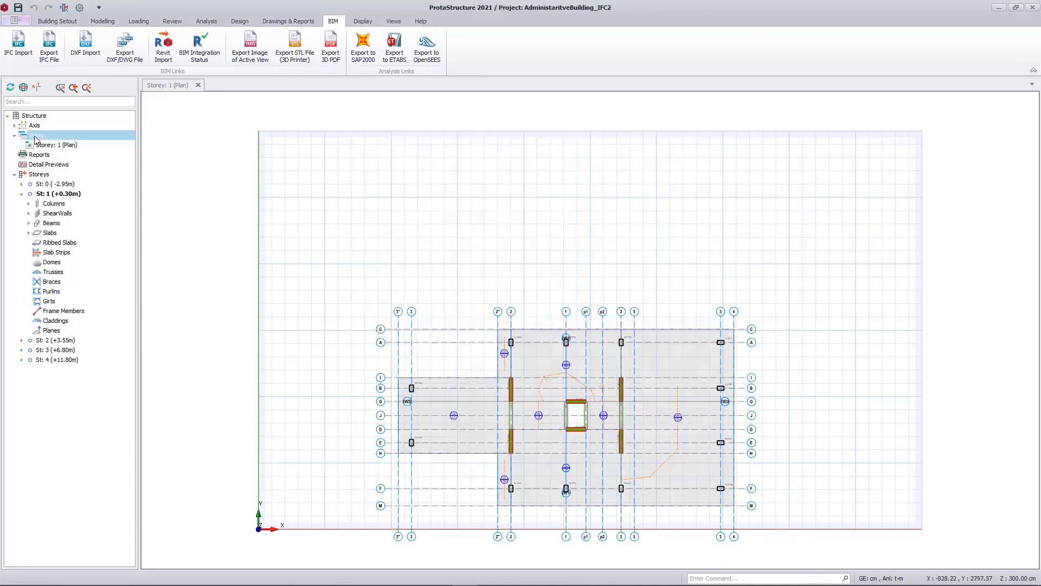
right_click(37, 139)
click(54, 157)
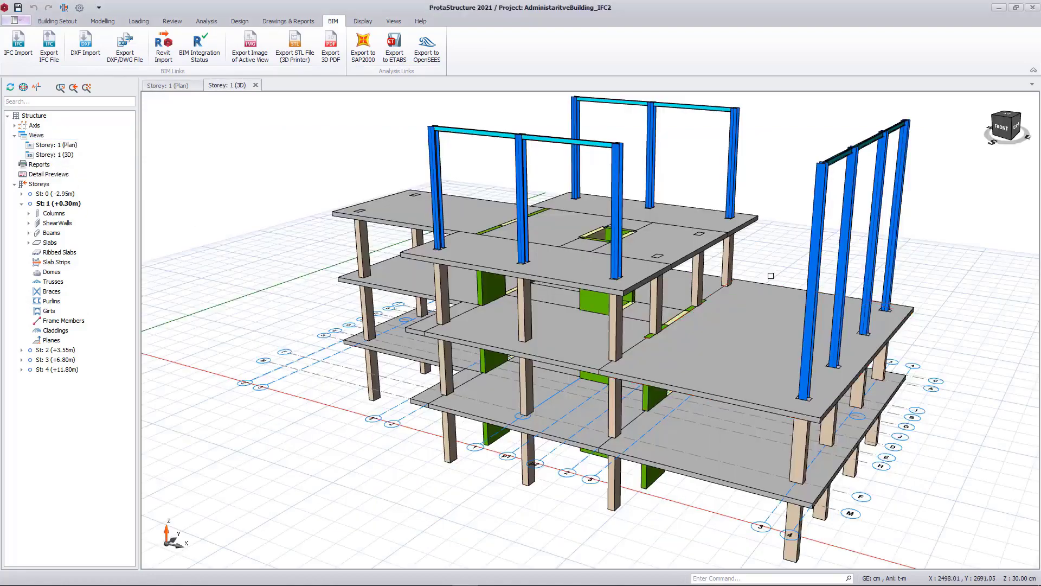
middle_drag(794, 236, 683, 251)
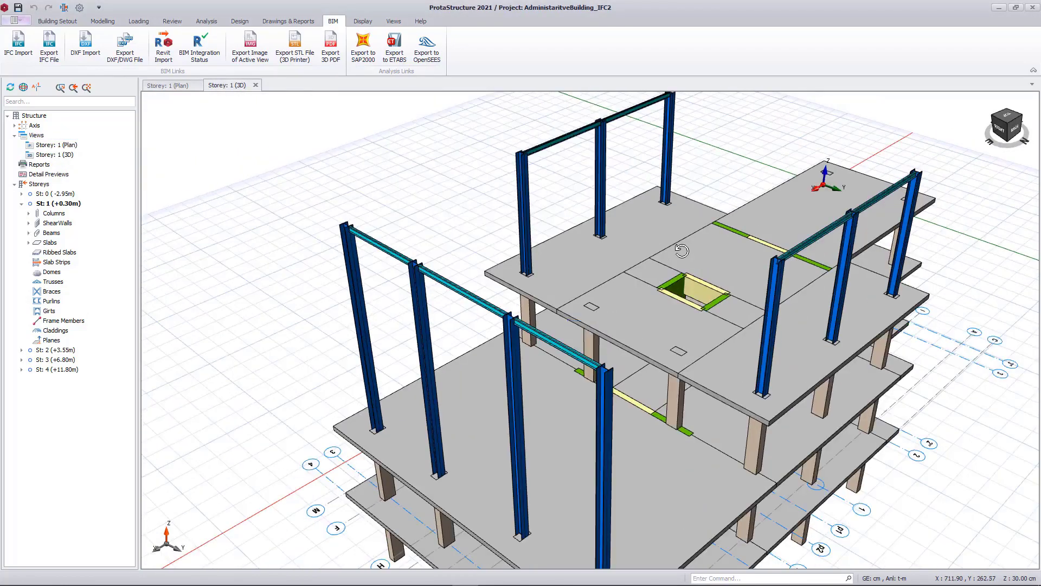
middle_drag(447, 235, 532, 203)
scroll(532, 203, down, 2)
middle_drag(904, 460, 797, 460)
middle_drag(729, 460, 722, 456)
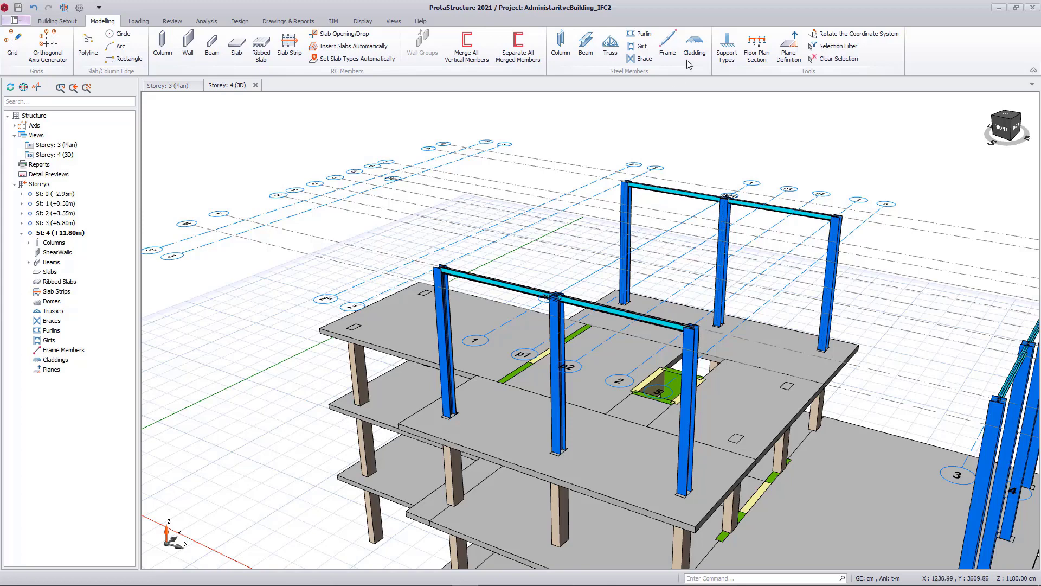
Place a truss on storey 4 between the first columns of the two parallel steel frames on the roof.
click(610, 62)
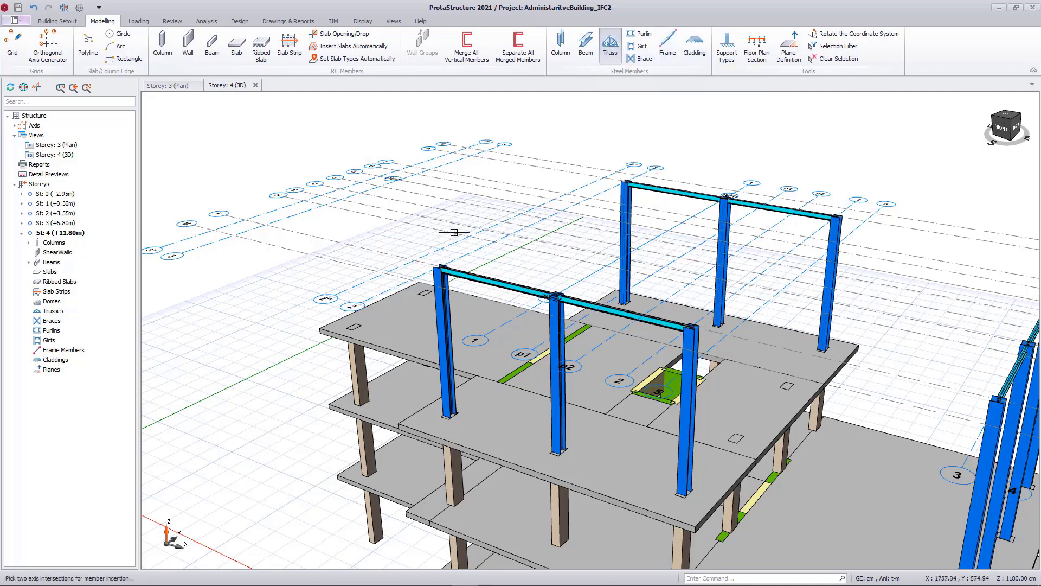
click(461, 250)
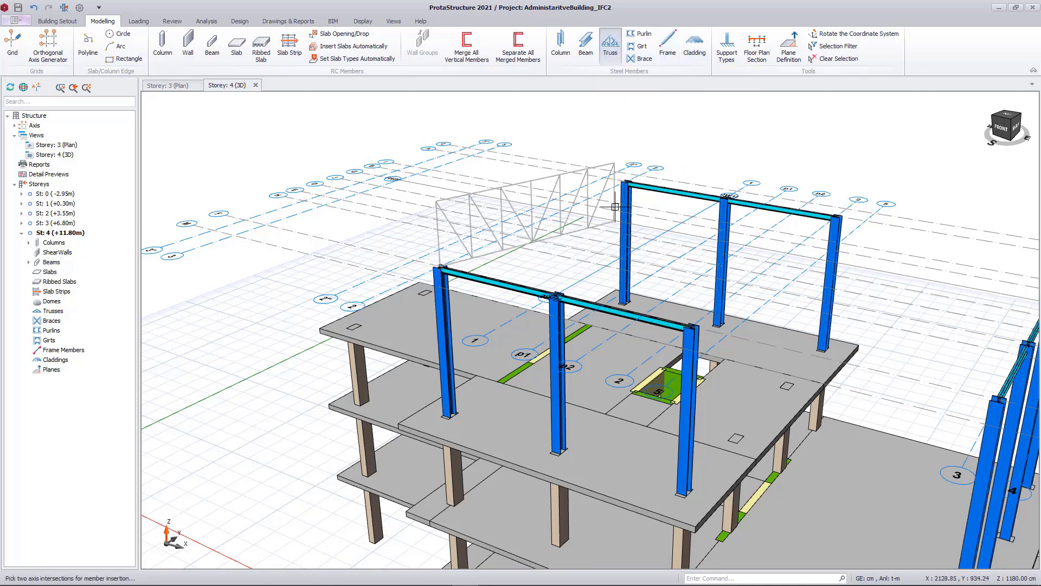
click(626, 180)
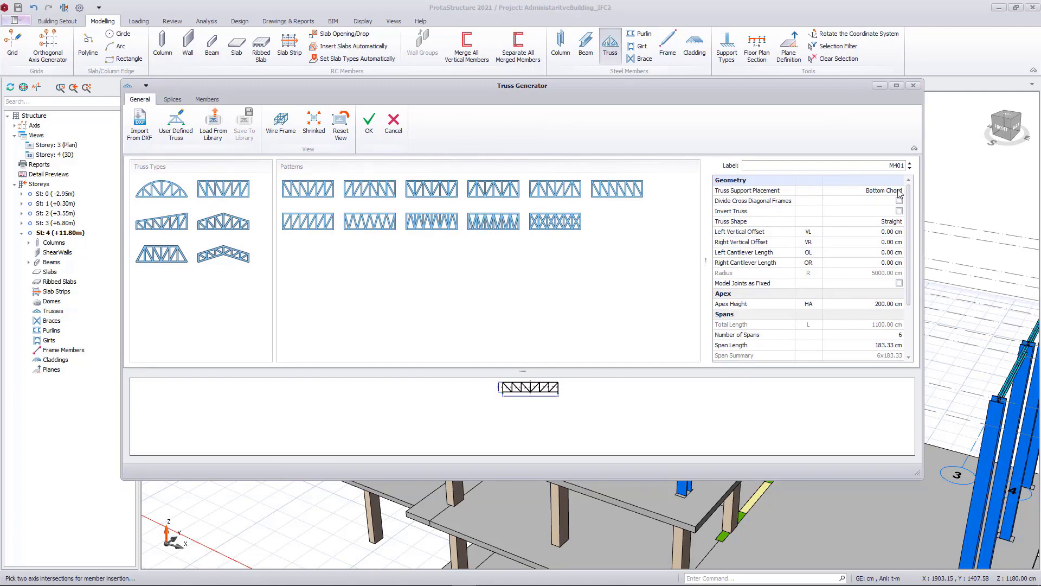
Set the truss support placement to Top Chord and the number of spans to 8.
click(874, 191)
click(879, 190)
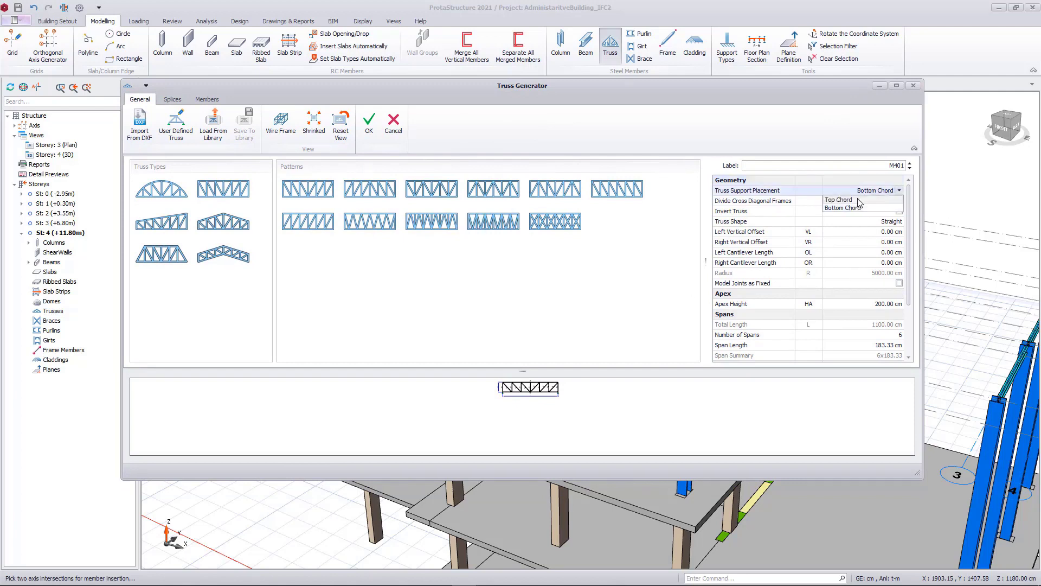
click(865, 200)
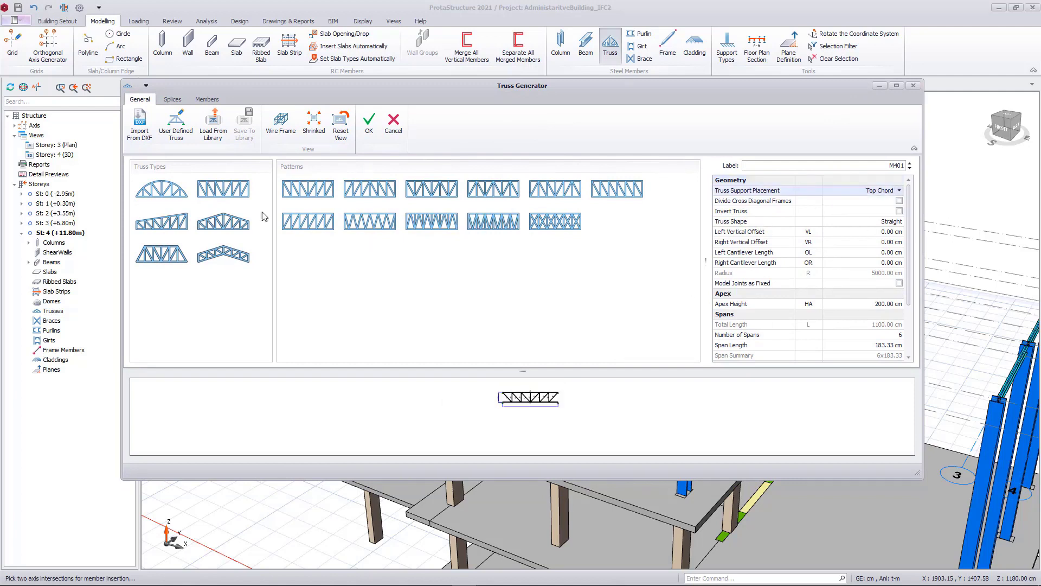
click(885, 336)
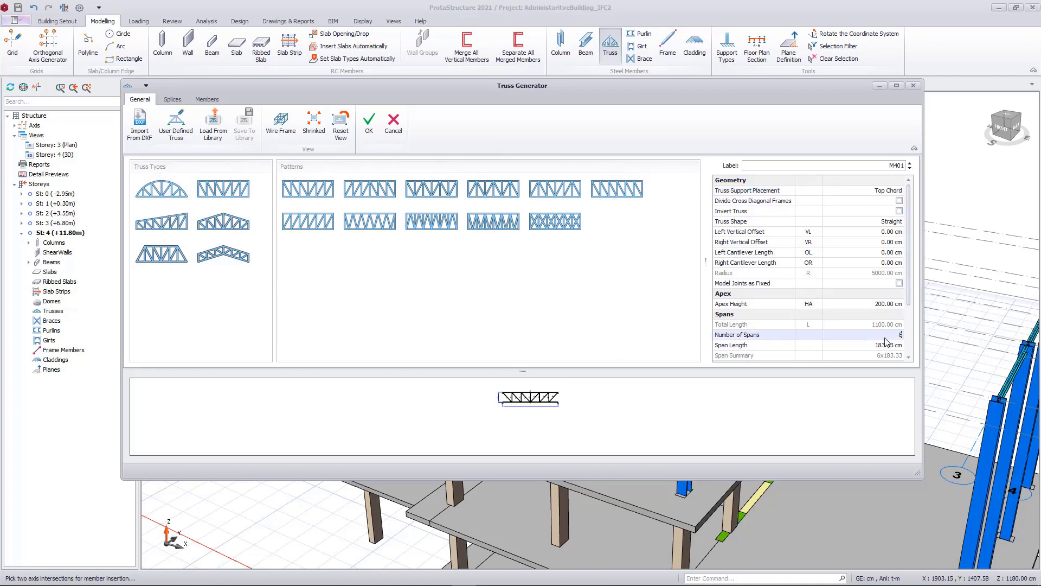
text(8)
key(Tab)
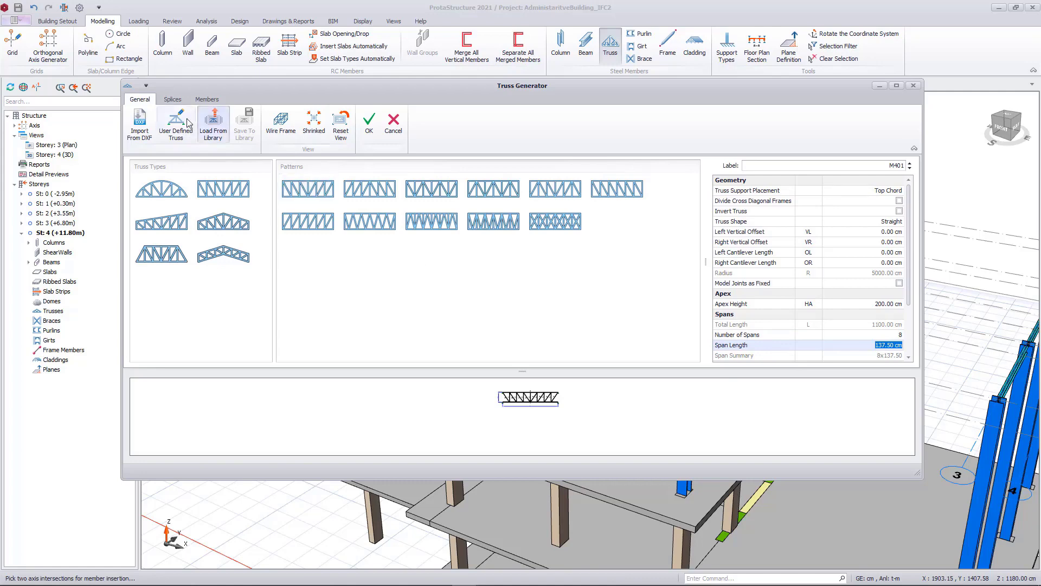
Assign the Euro HEA section HE180A to the truss's top chord.
click(206, 99)
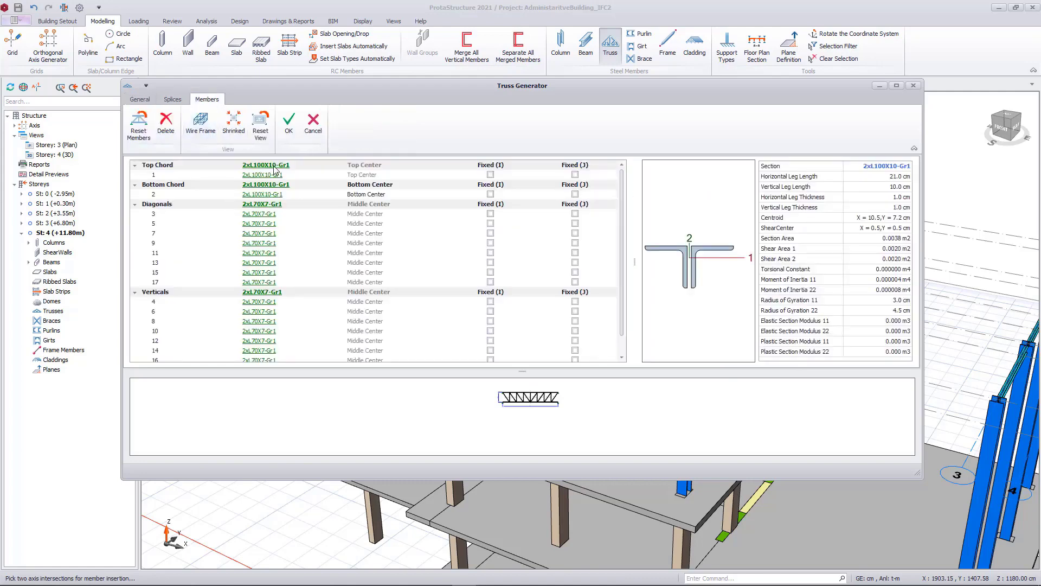
click(274, 166)
click(379, 140)
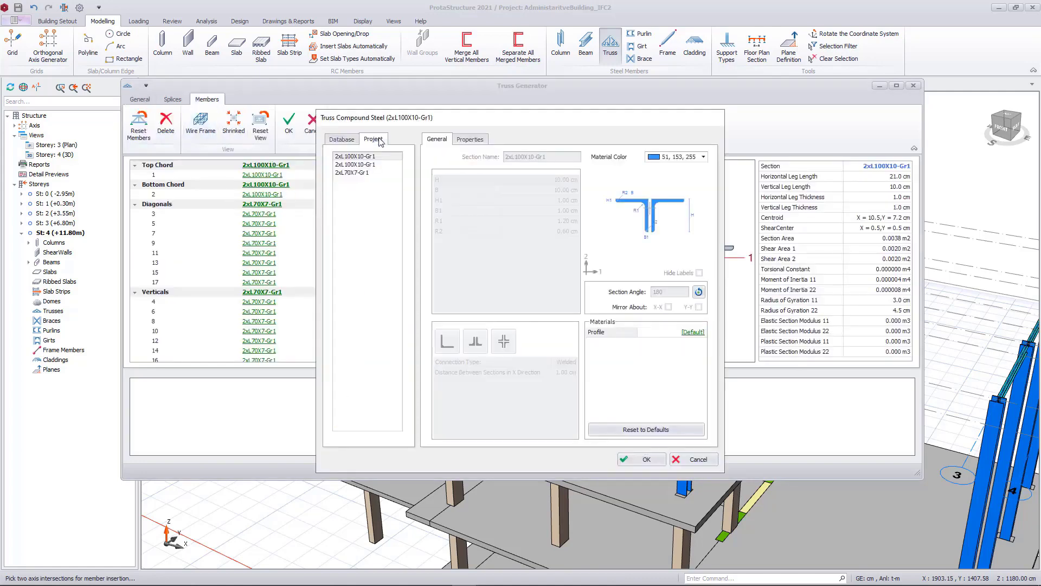
click(341, 139)
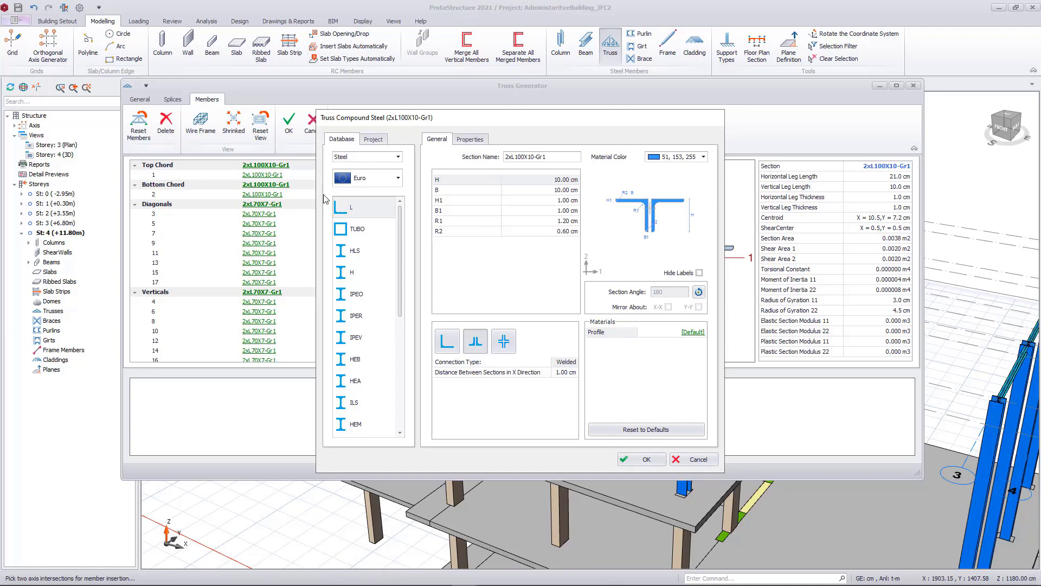
click(341, 386)
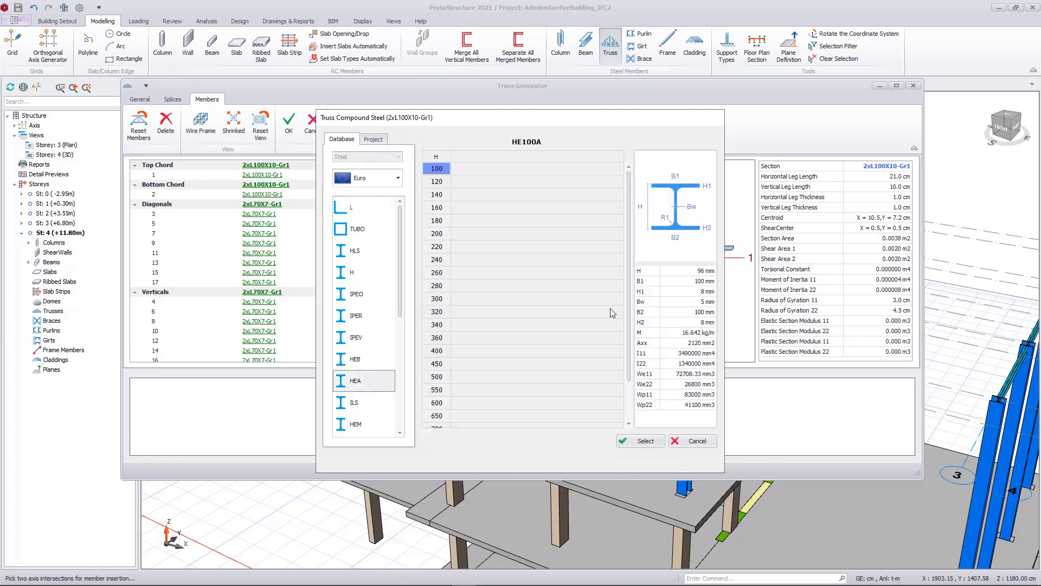
click(440, 222)
click(659, 441)
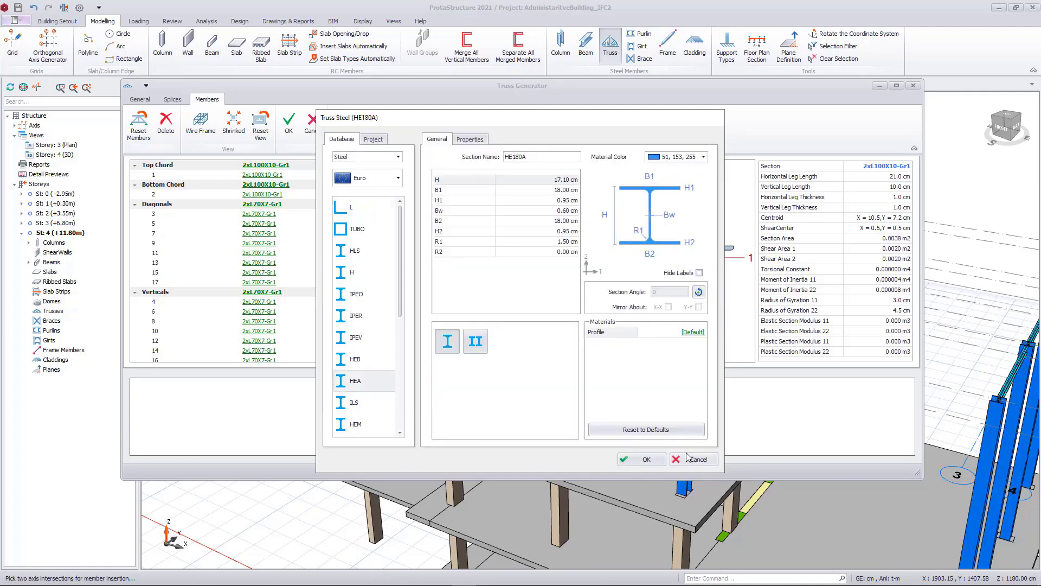
click(645, 459)
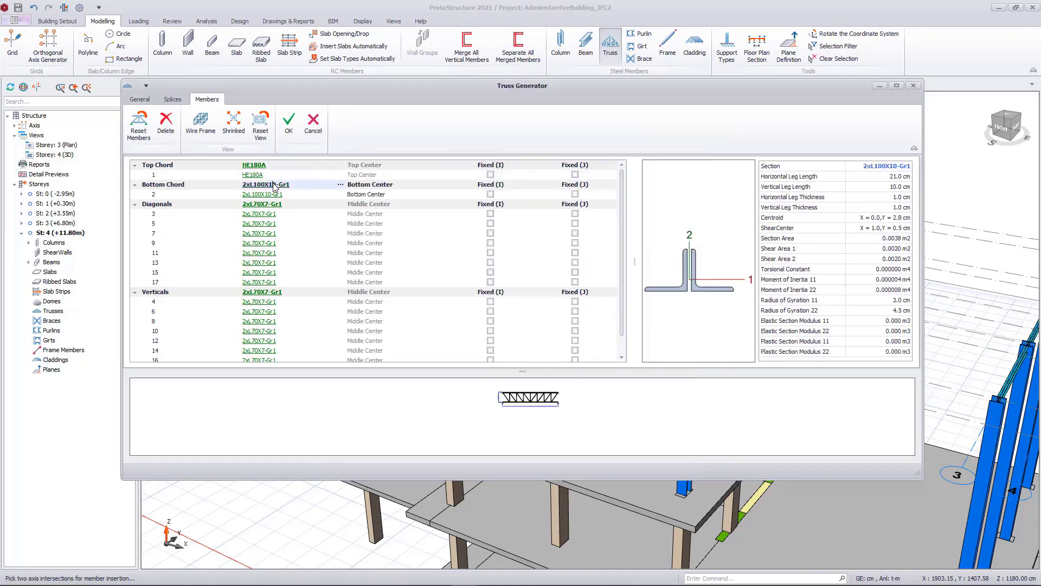
Assign the project's existing HE180A section to the truss's bottom chord.
click(274, 184)
click(373, 139)
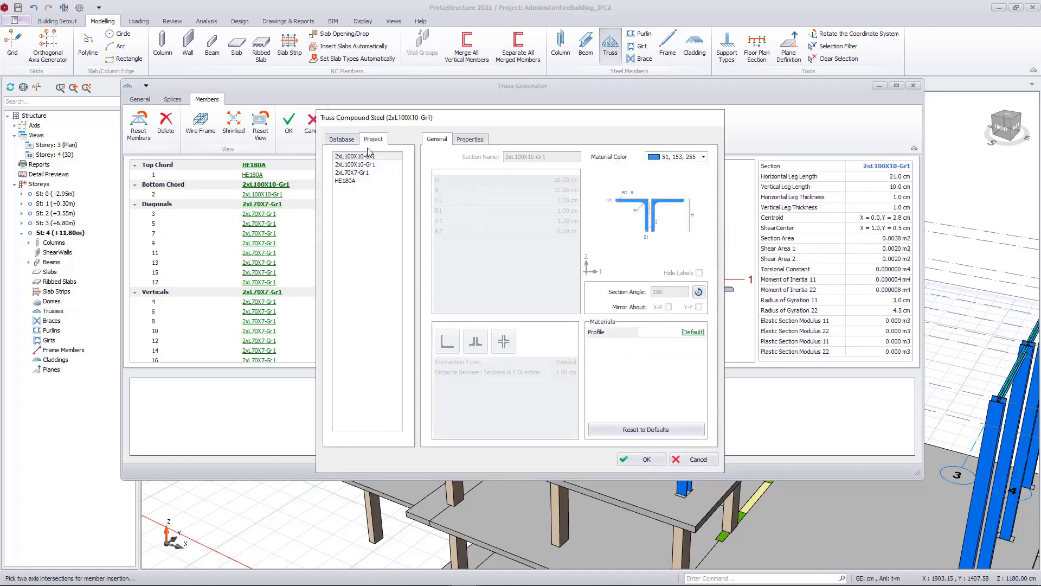
click(347, 180)
click(644, 459)
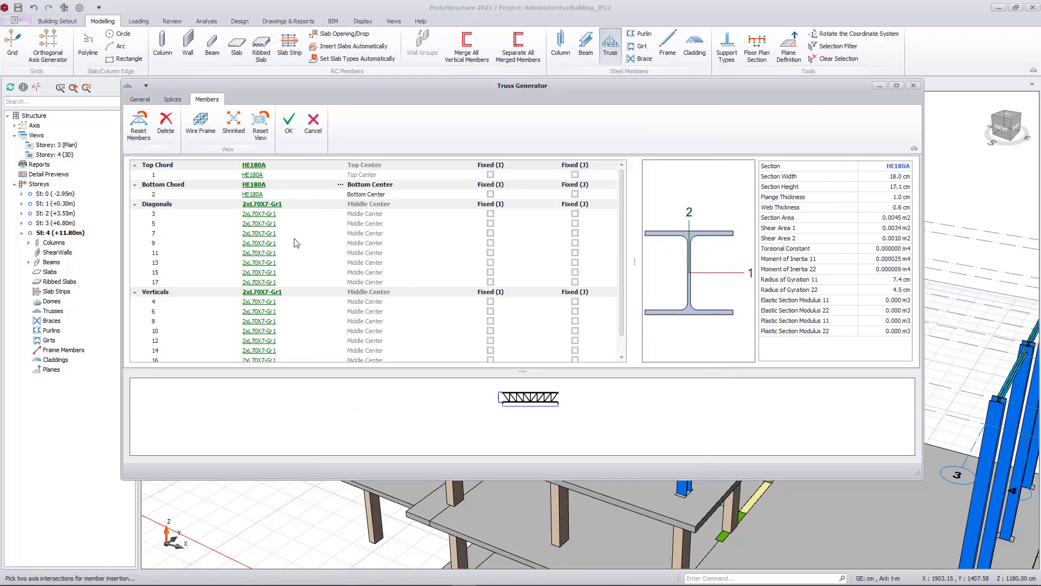
Assign the Euro TUBO section TUBO90X90X5.9 to the truss's diagonals.
click(270, 205)
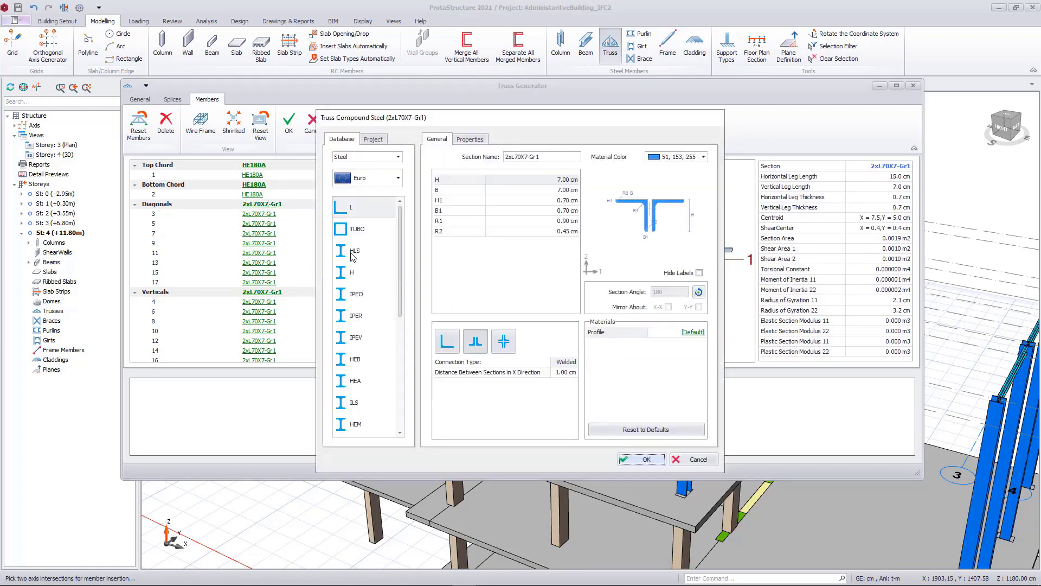
click(352, 233)
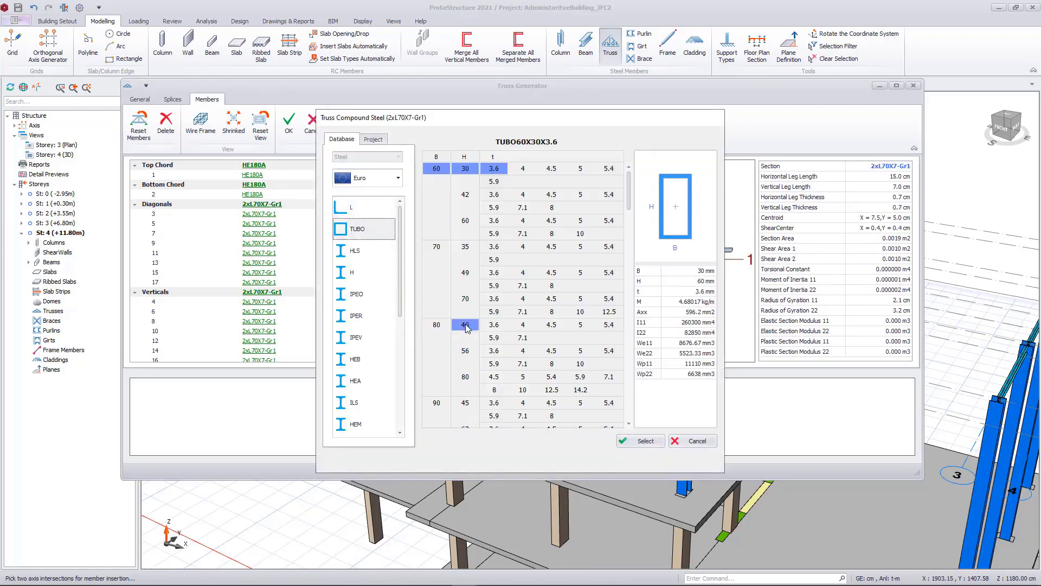
scroll(465, 328, down, 3)
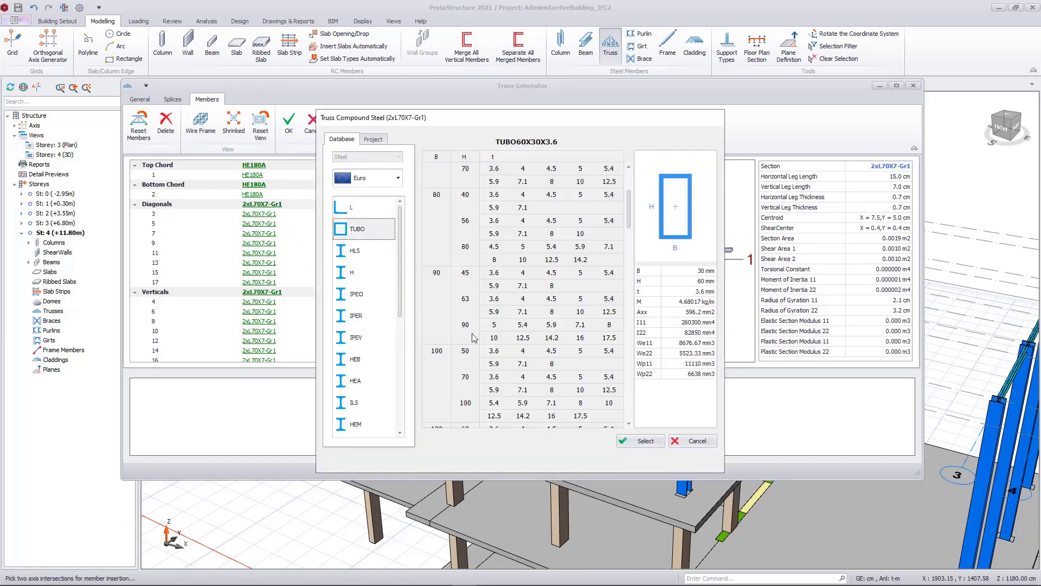
click(549, 325)
click(651, 442)
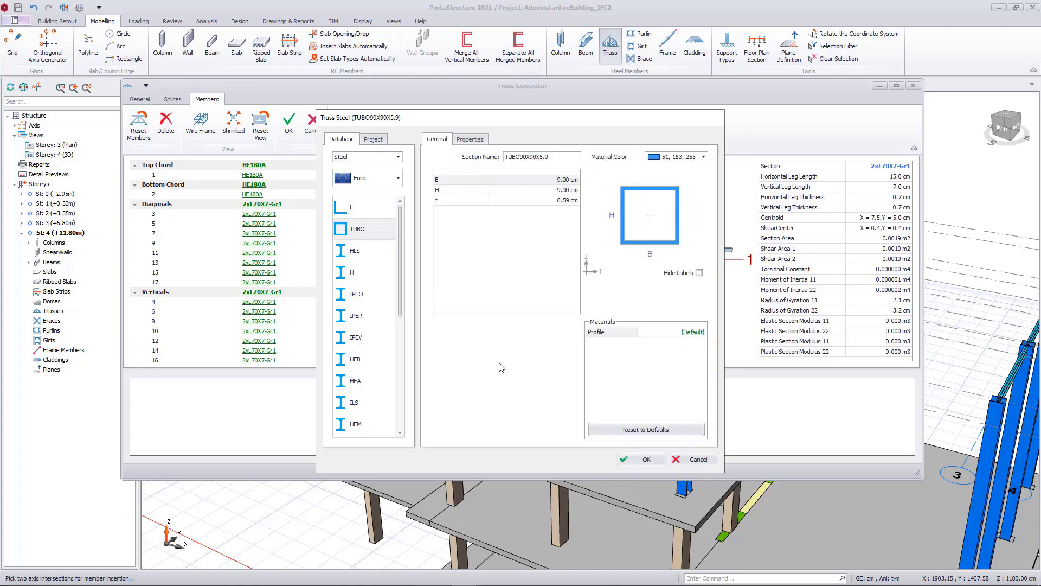
click(640, 459)
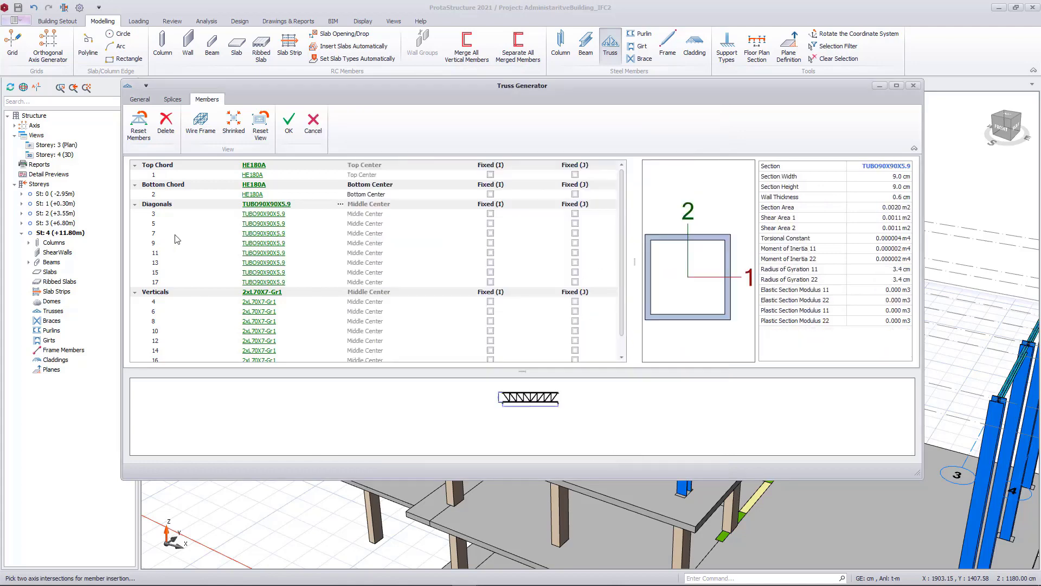
Assign the project's existing TUBO90X90X5.9 section to the truss's verticals and accept the truss settings.
click(270, 293)
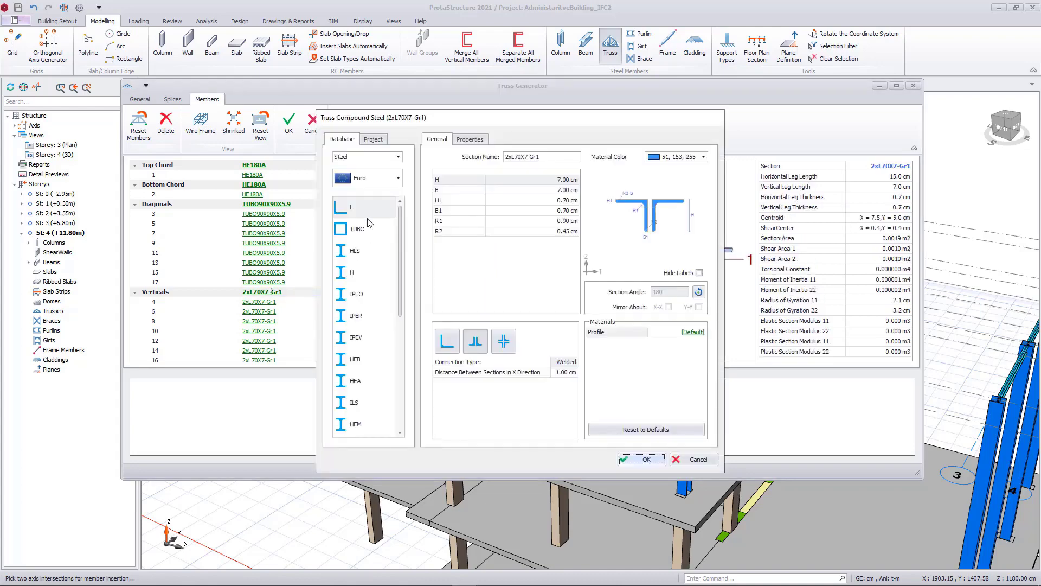
click(371, 140)
click(356, 189)
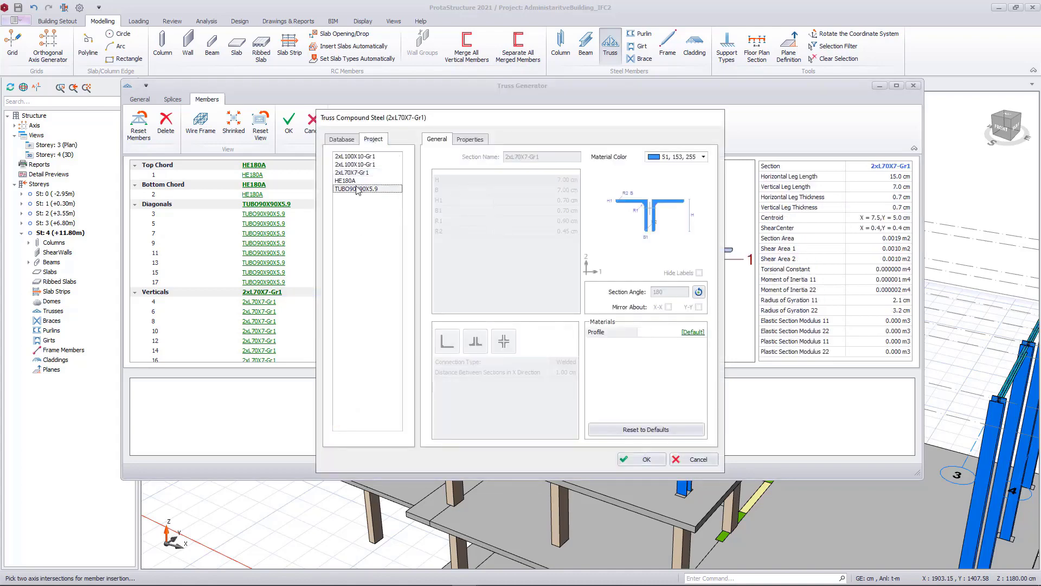
click(632, 459)
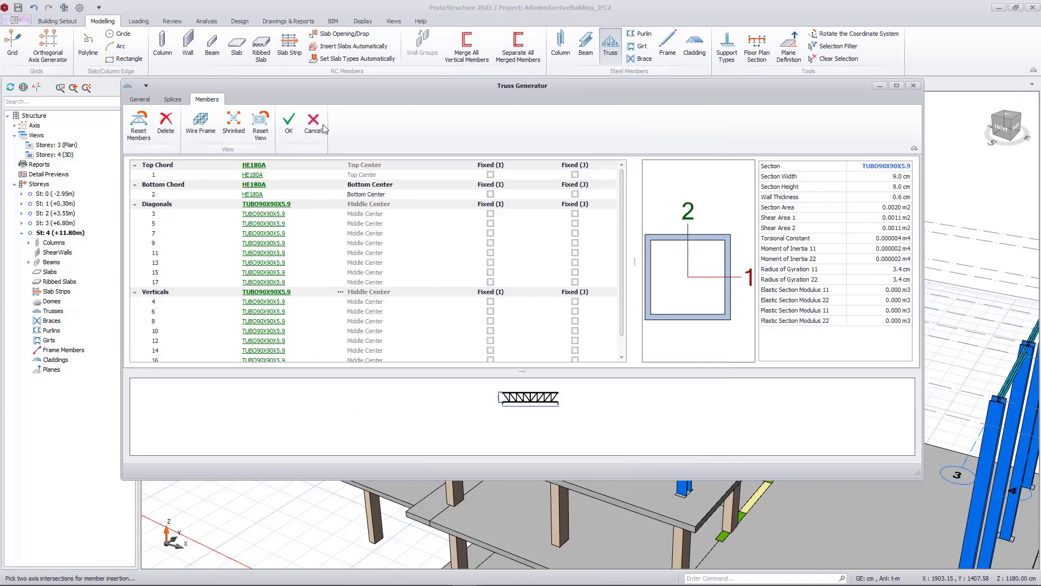
click(289, 129)
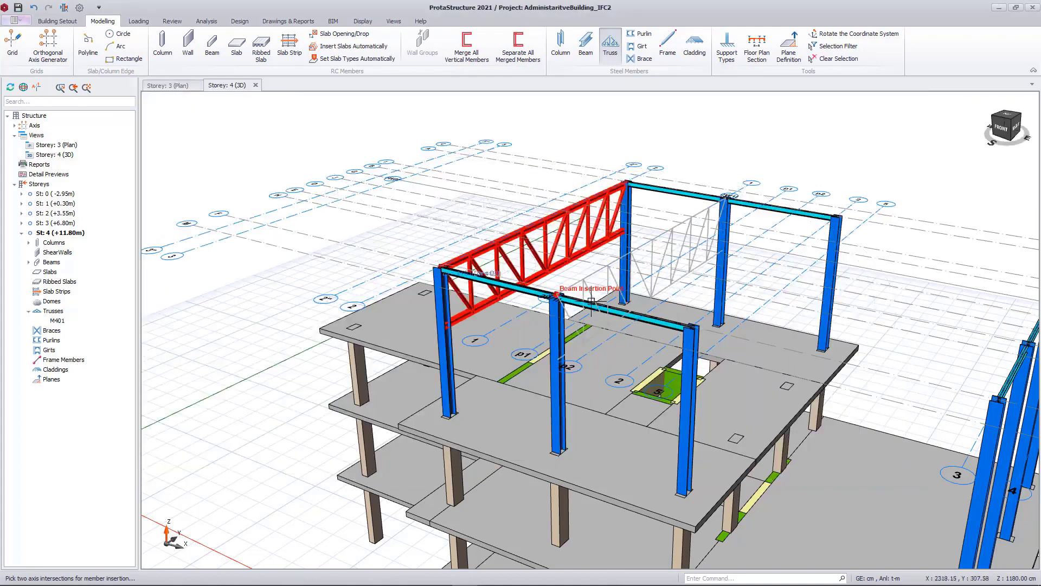
Place two more trusses between the middle and the last column pairs of the parallel frames, and finish truss placement.
click(562, 294)
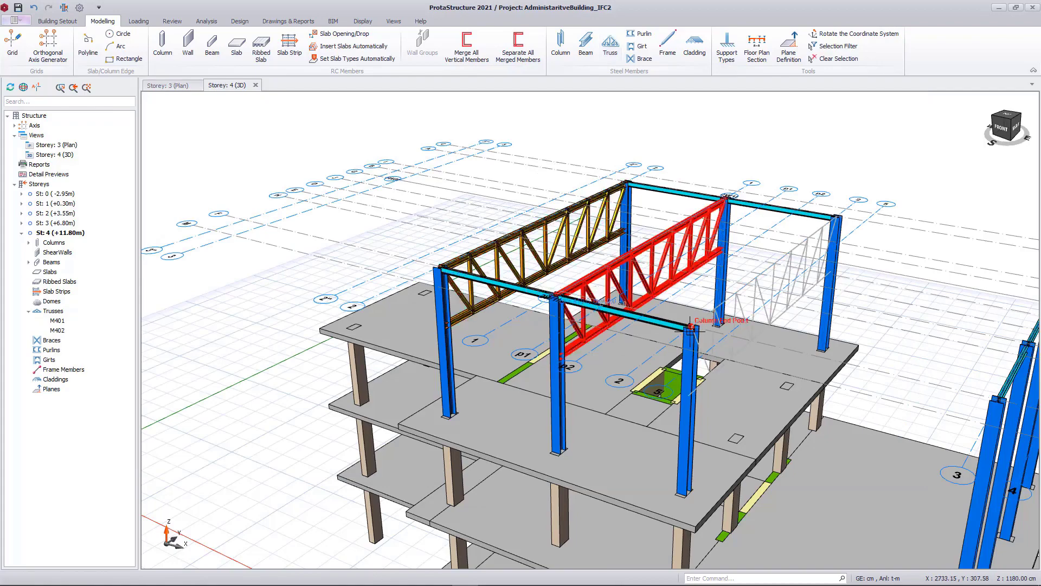
click(691, 326)
key(Escape)
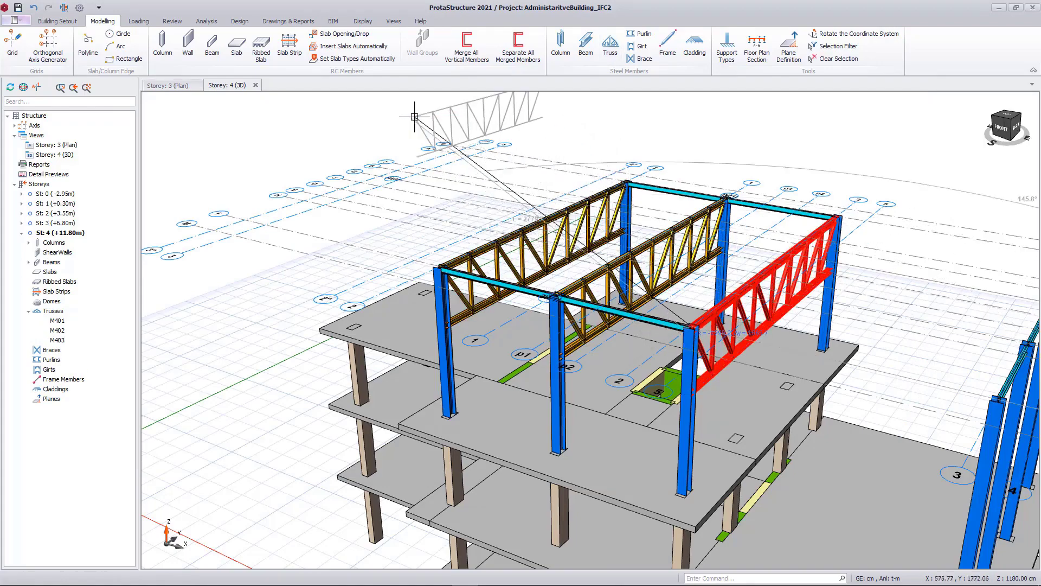
Delete the four steel columns of the separate frame beside the trussed roof structure on storey 4.
middle_drag(380, 156, 558, 317)
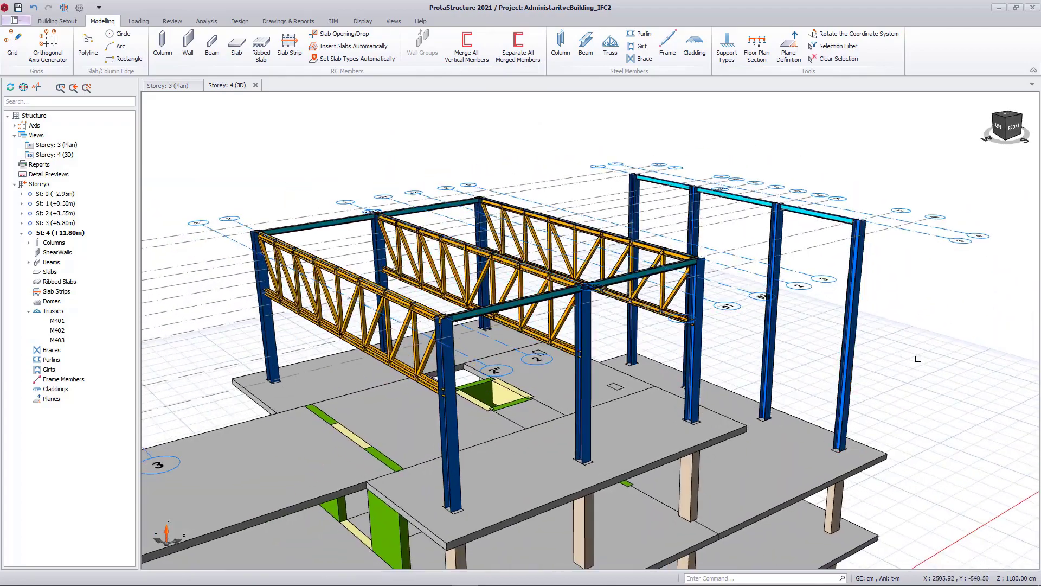
middle_drag(902, 360, 933, 372)
drag(933, 371, 854, 327)
click(838, 318)
key(Delete)
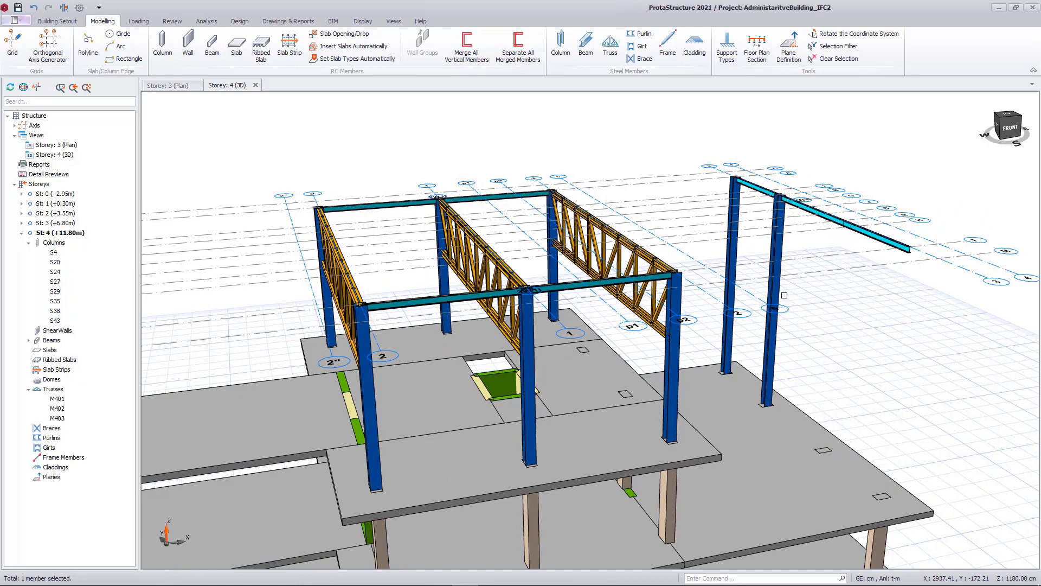
click(777, 244)
key(Delete)
click(732, 217)
key(Delete)
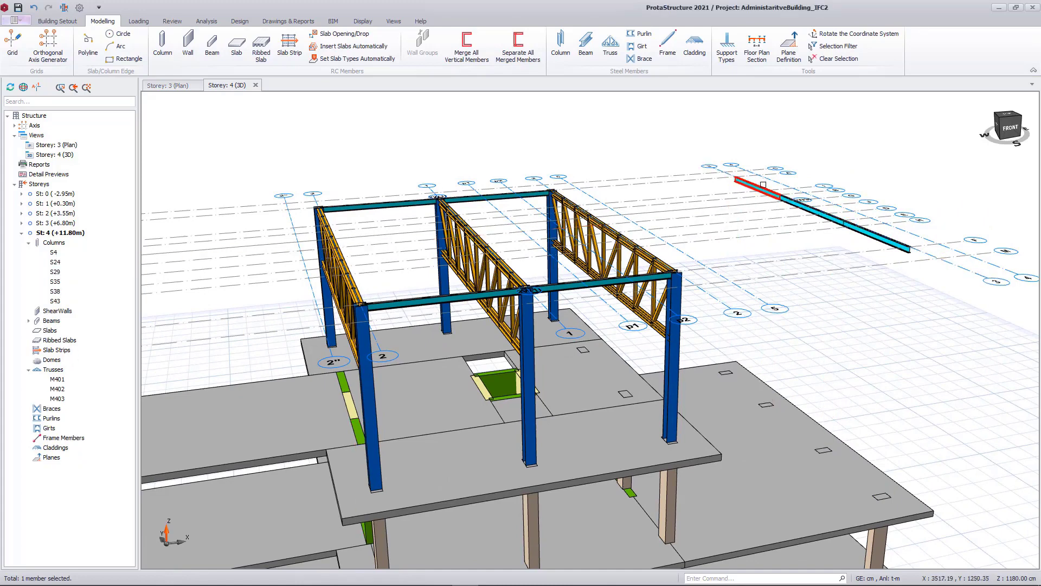
Delete the steel beams left over from the separate frame on storey 4.
click(812, 210)
key(Delete)
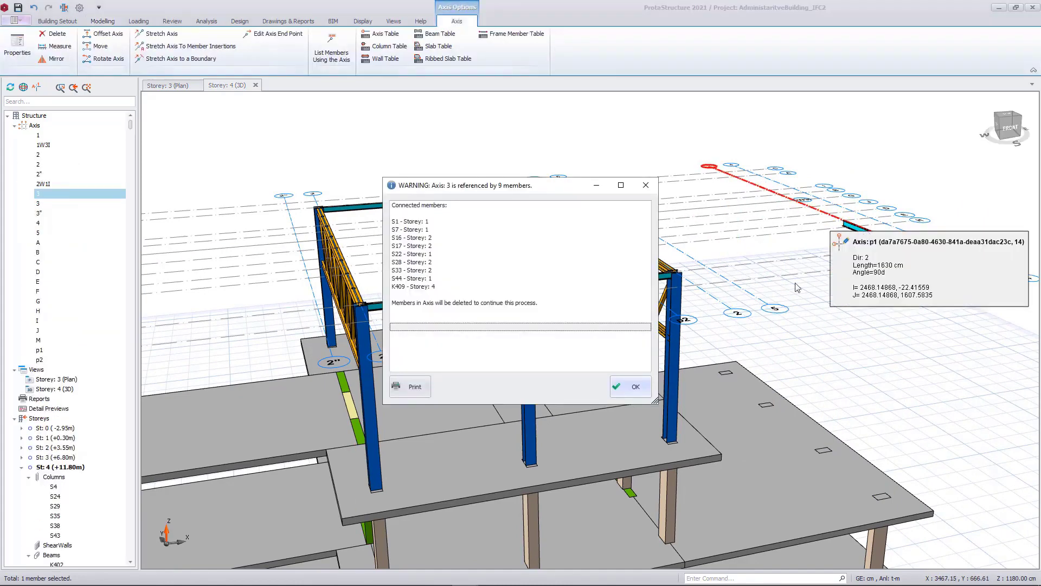
click(629, 395)
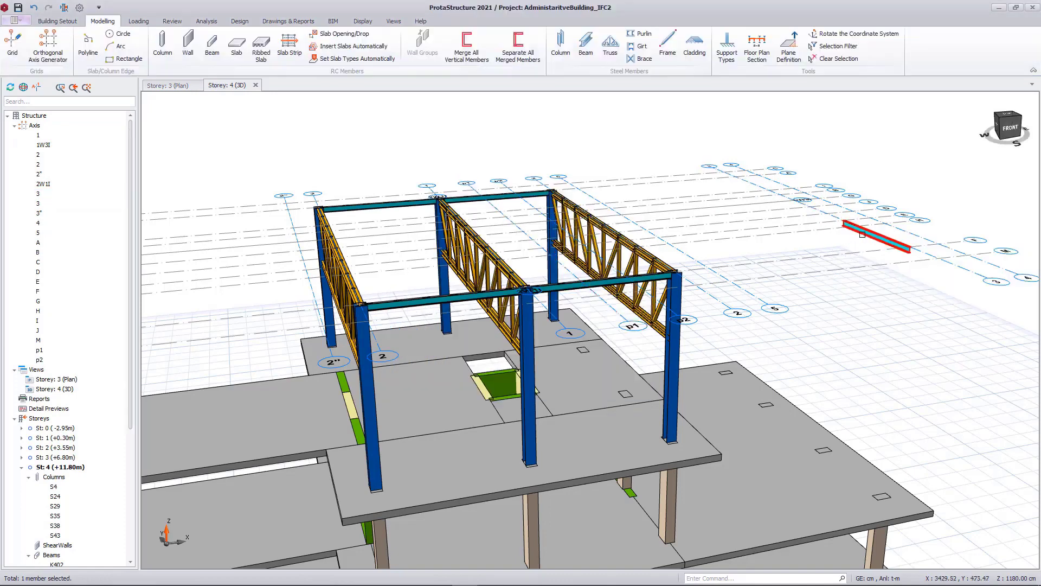
middle_drag(773, 333, 871, 332)
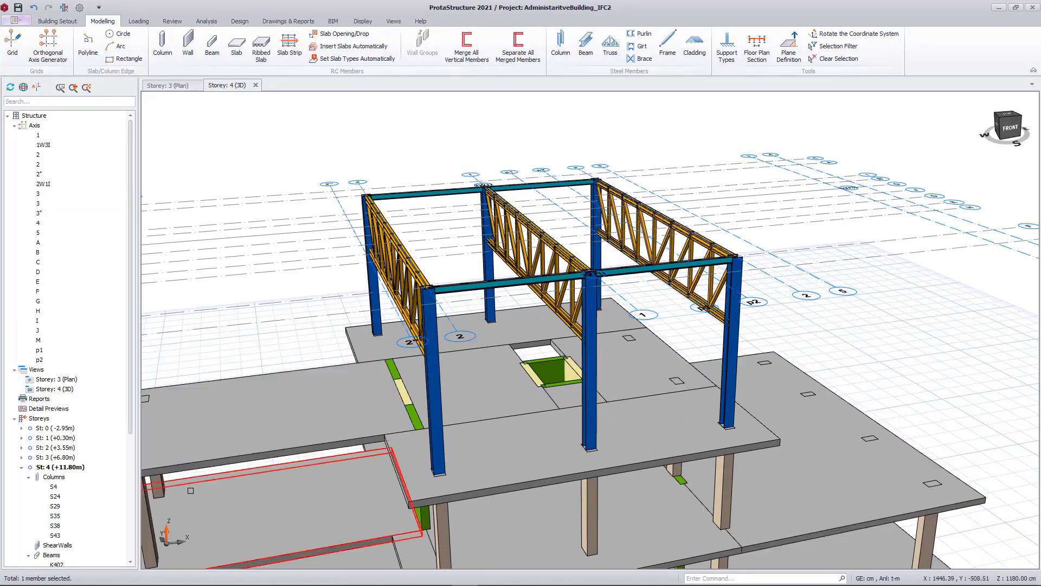
Set the apex height of all three roof trusses to 150 cm in one edit.
click(502, 238)
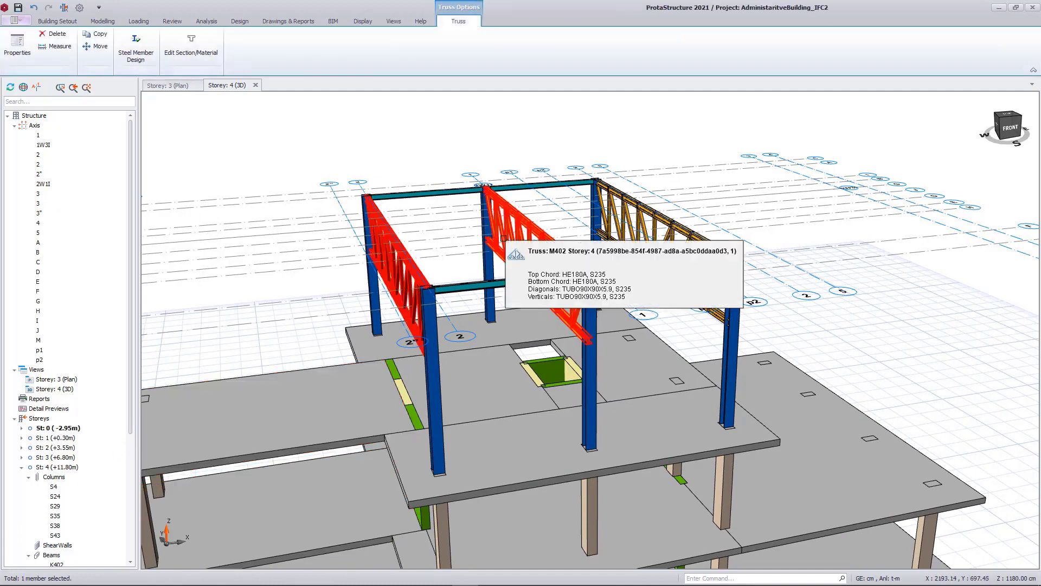
click(639, 220)
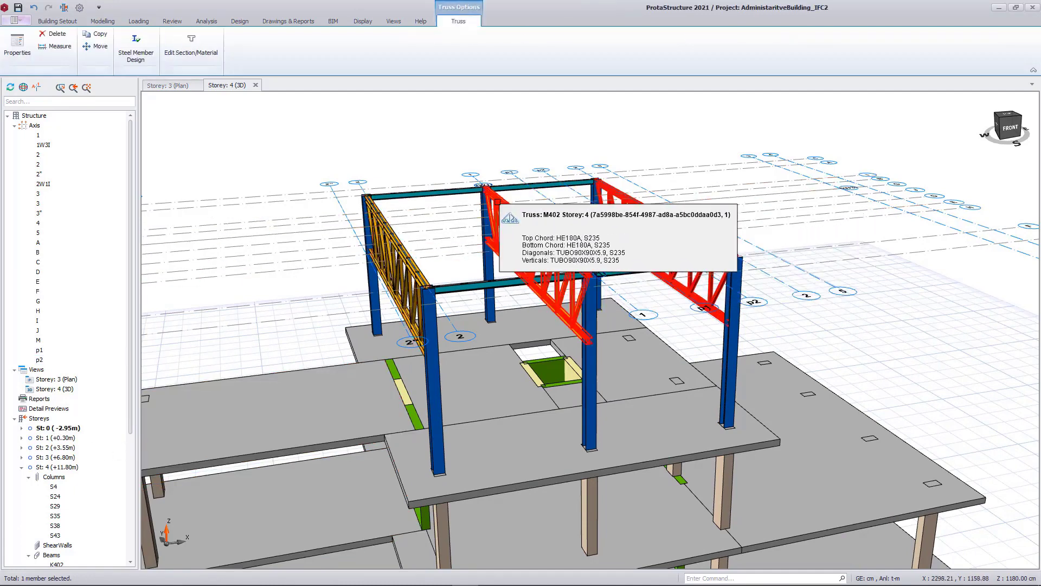
ctrl+click(498, 202)
ctrl+click(384, 219)
right_click(380, 154)
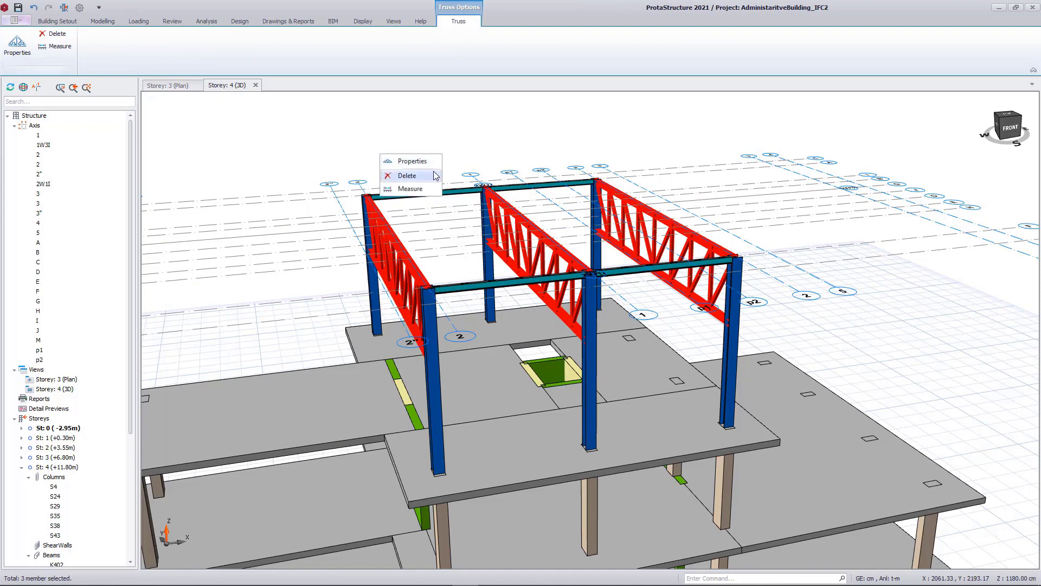
click(412, 161)
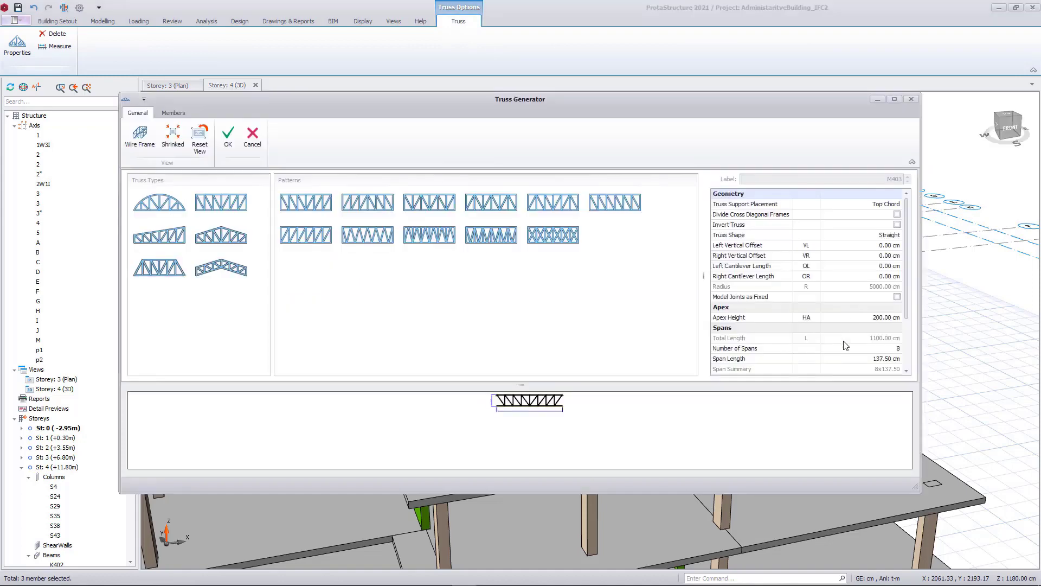
double_click(881, 319)
text(150)
key(Return)
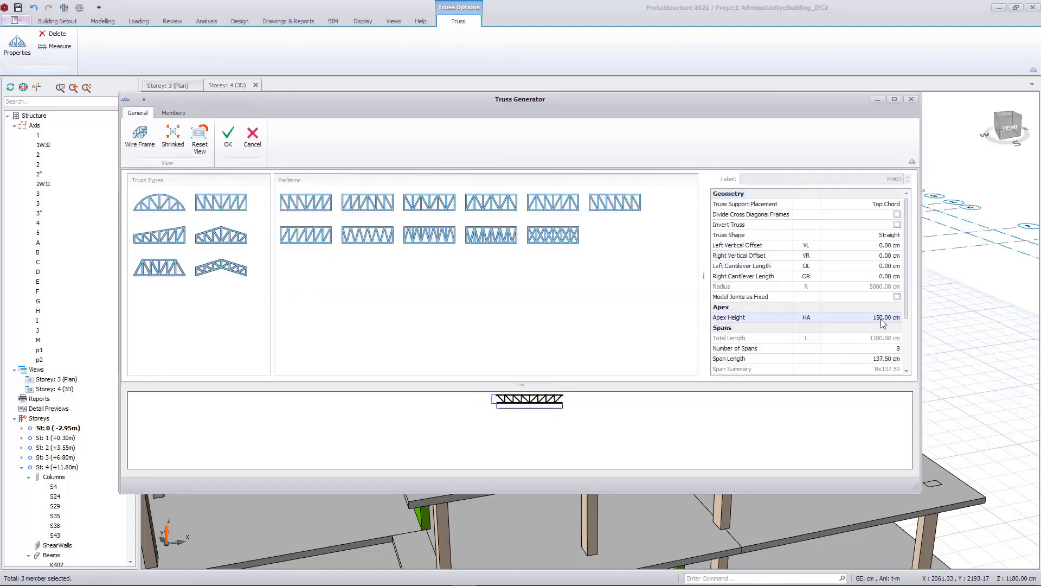
click(228, 135)
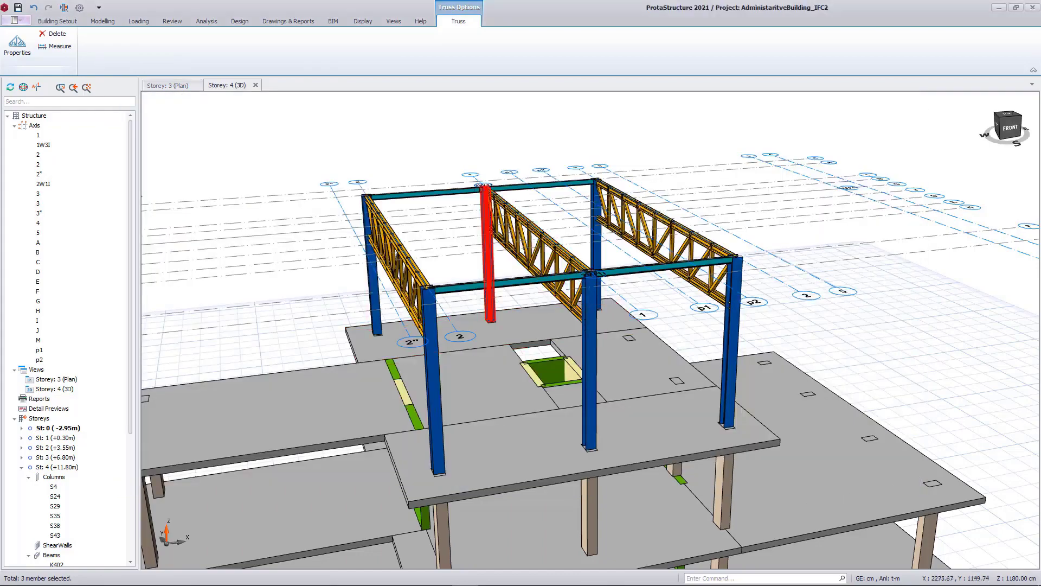
Start a purlin layout across the roof by picking the two outer trusses.
middle_drag(434, 153, 835, 369)
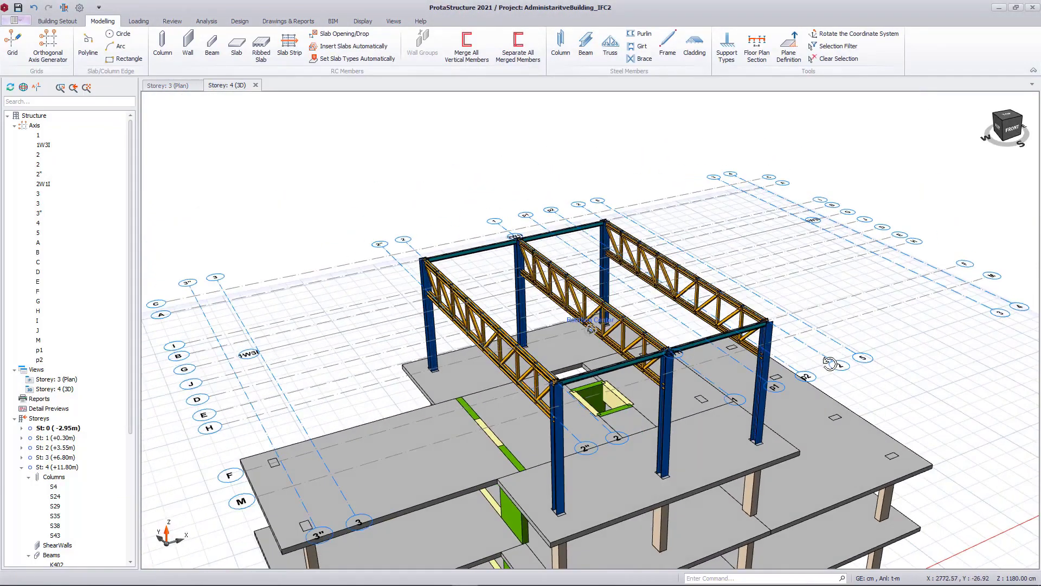
click(642, 33)
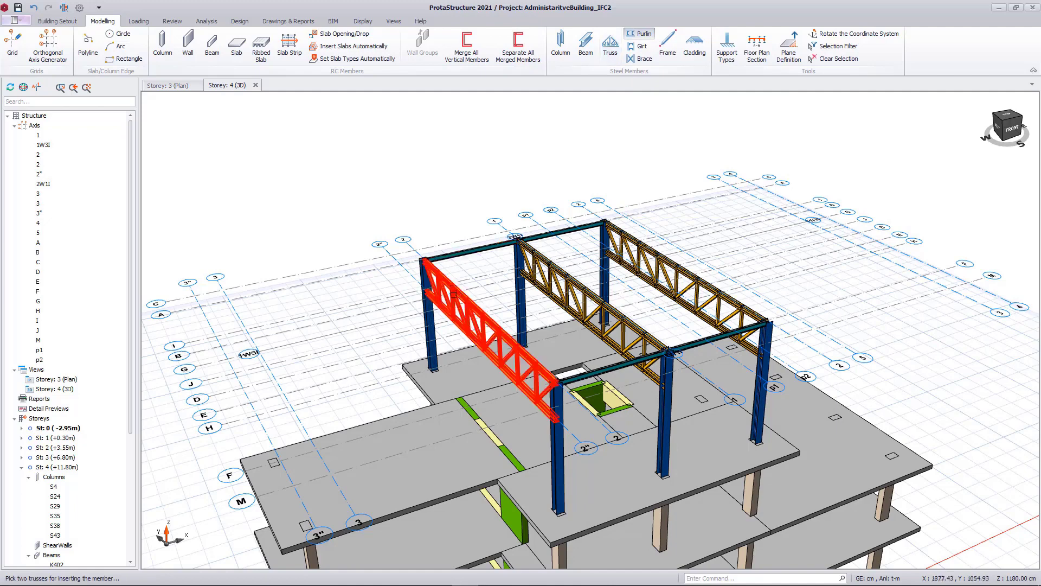
click(629, 239)
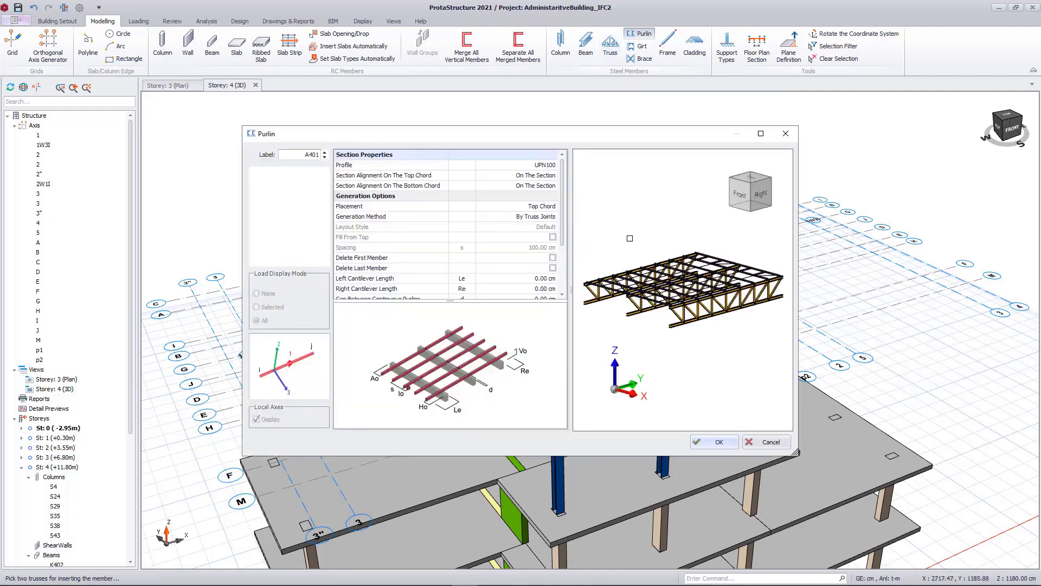
scroll(678, 282, up, 2)
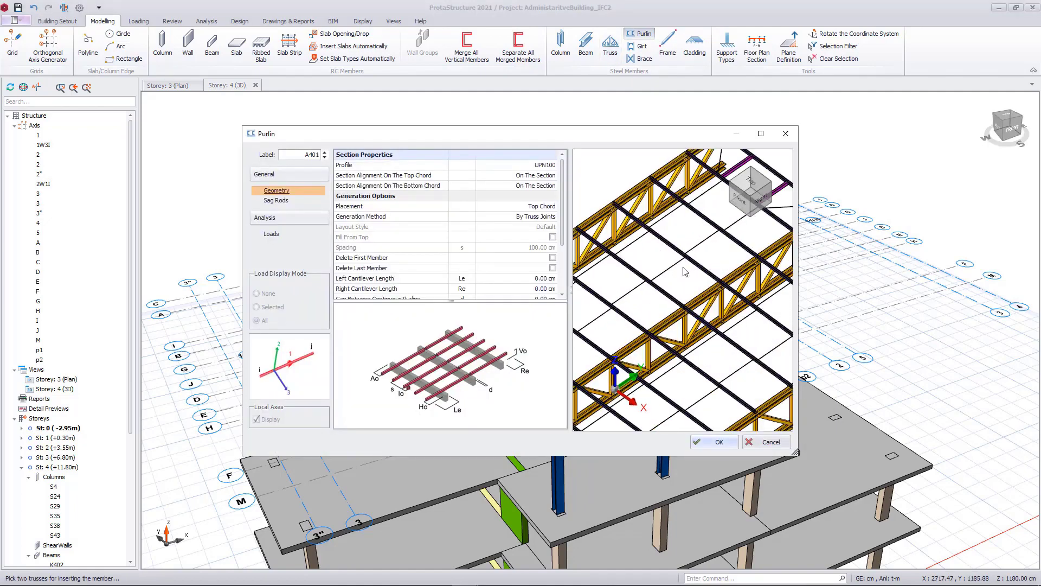
middle_drag(684, 273, 719, 304)
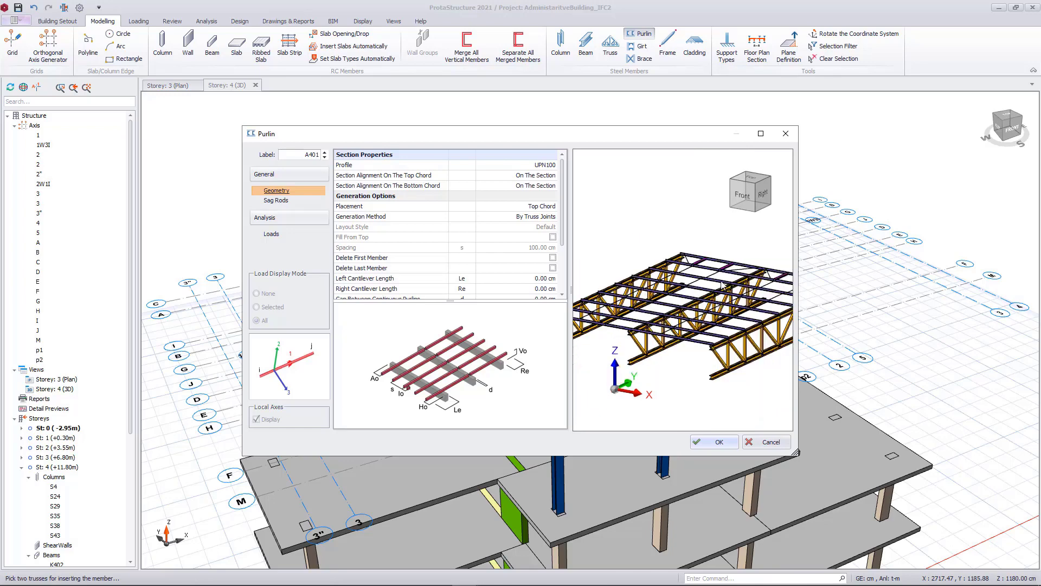
Set the purlins' sag rod insertion method to None and generate the UPN100 purlins at the top chord truss joints.
click(277, 201)
click(535, 169)
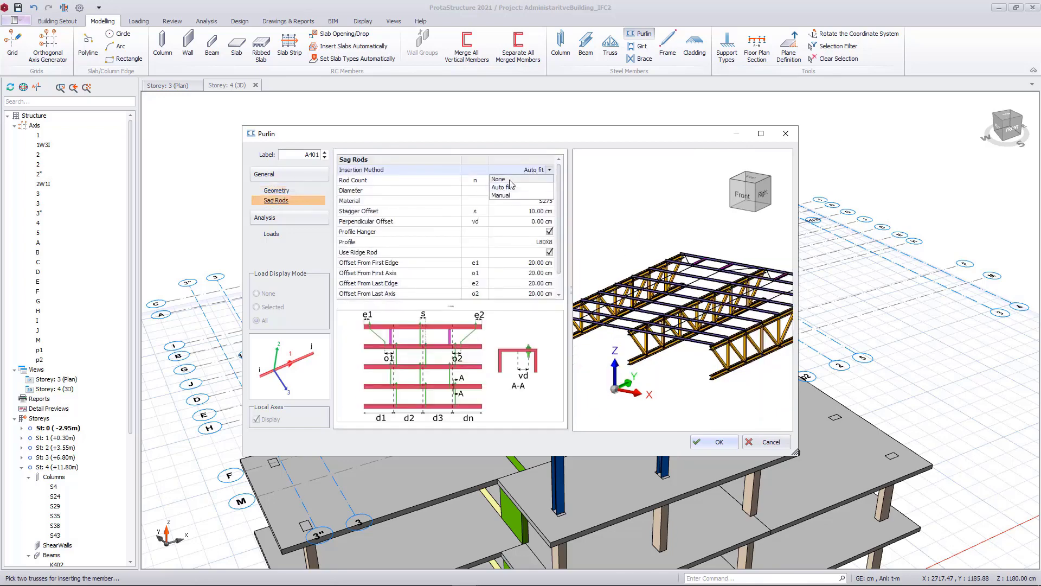
click(511, 184)
click(280, 191)
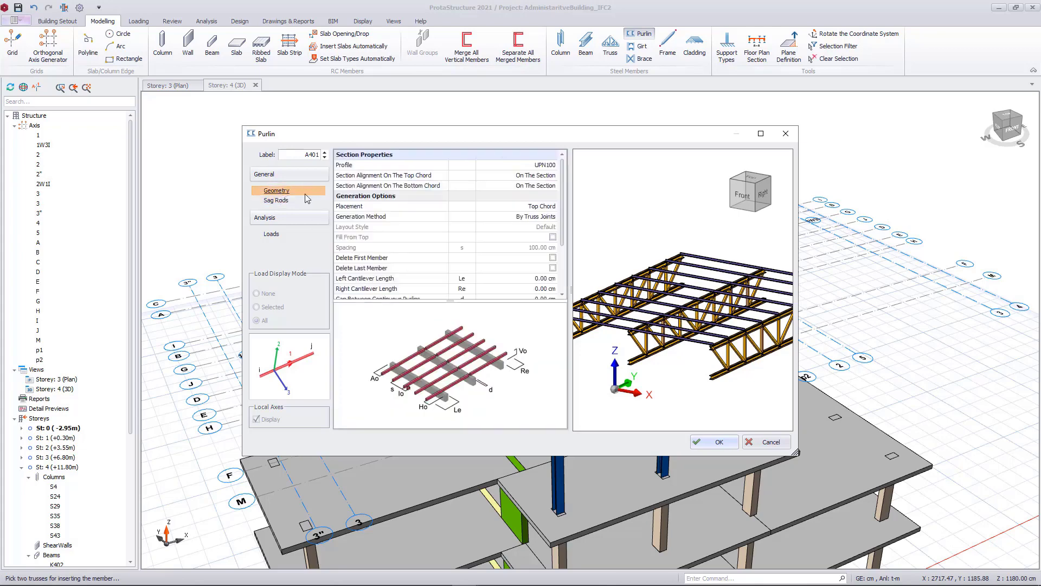
click(725, 441)
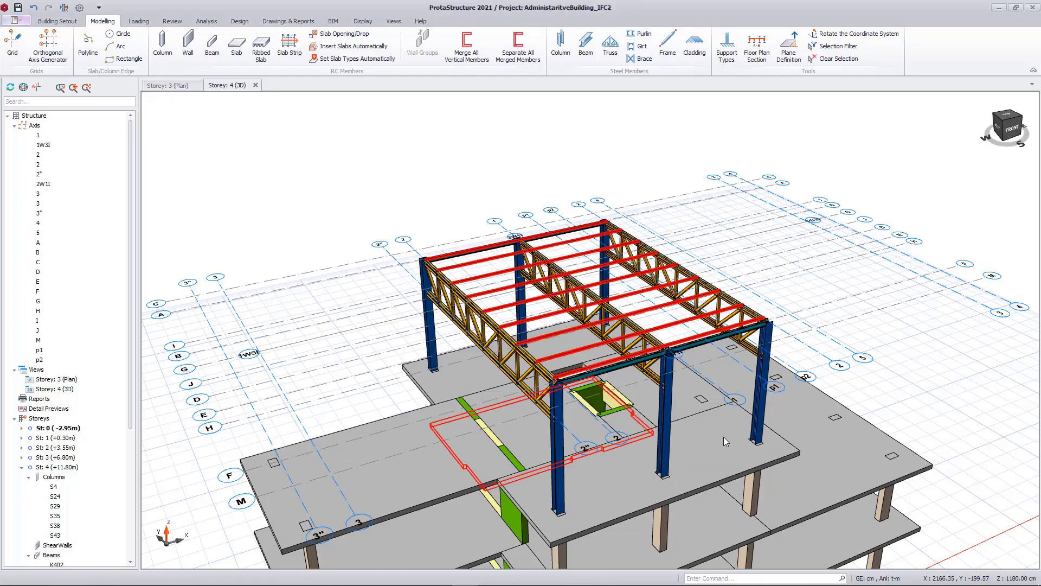
key(Escape)
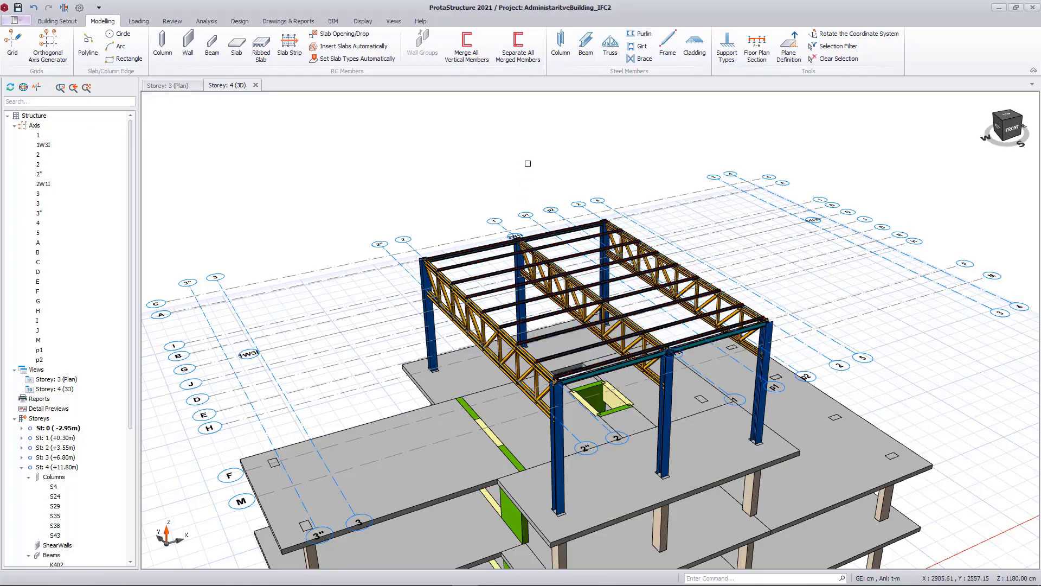
Start a steel brace in the front end frame between the corner column on axis 2" and the middle column.
middle_drag(527, 163, 541, 158)
scroll(550, 309, up, 3)
scroll(550, 309, up, 3)
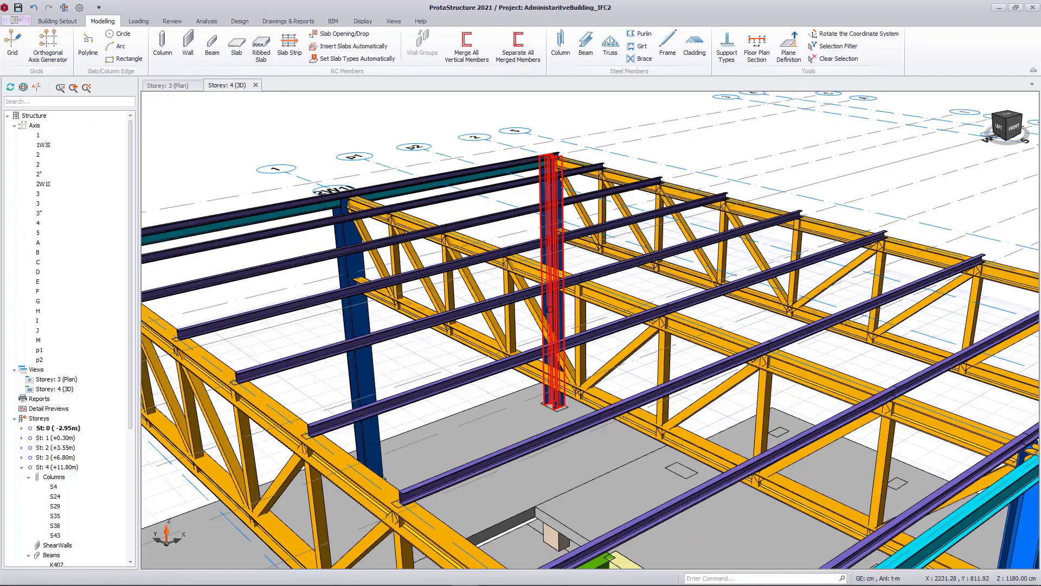
middle_drag(550, 310, 540, 351)
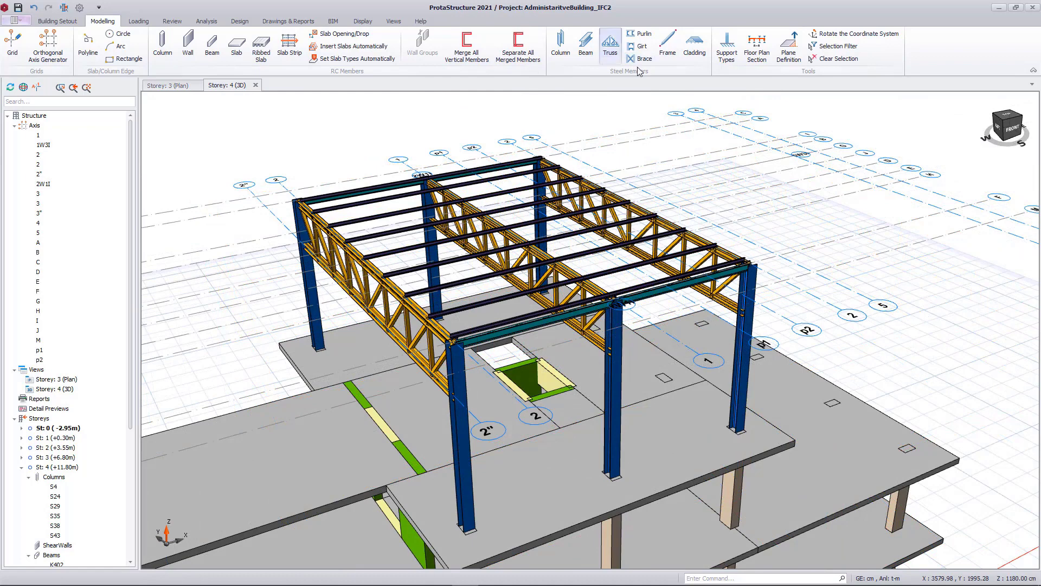
click(643, 58)
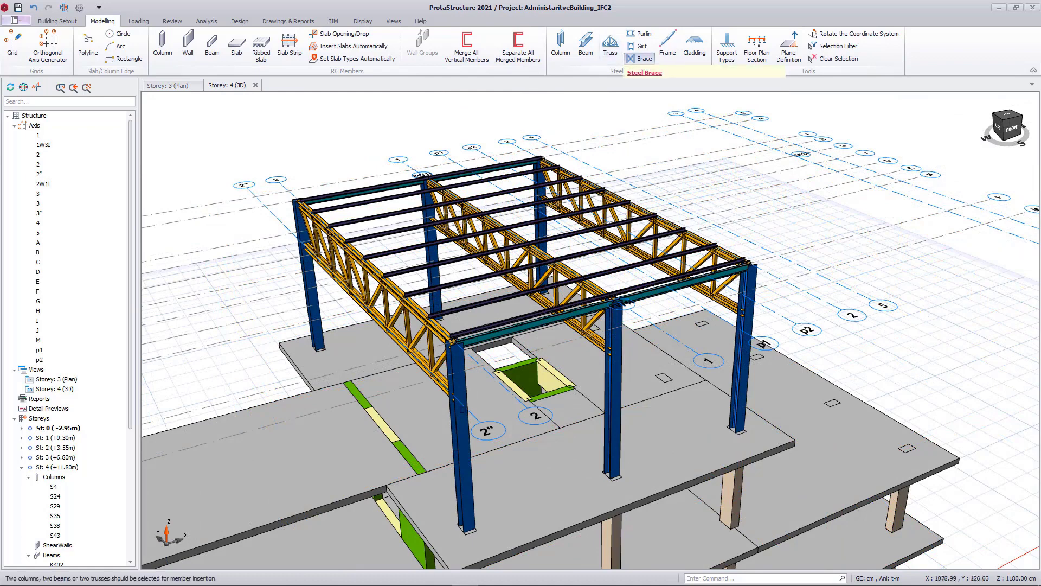
click(473, 410)
click(614, 379)
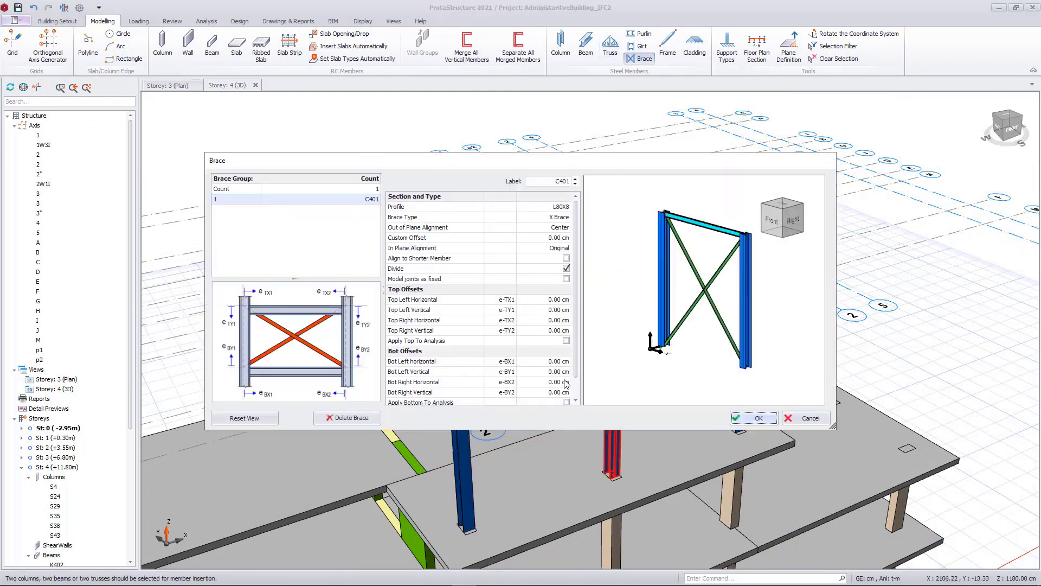
drag(680, 313, 698, 317)
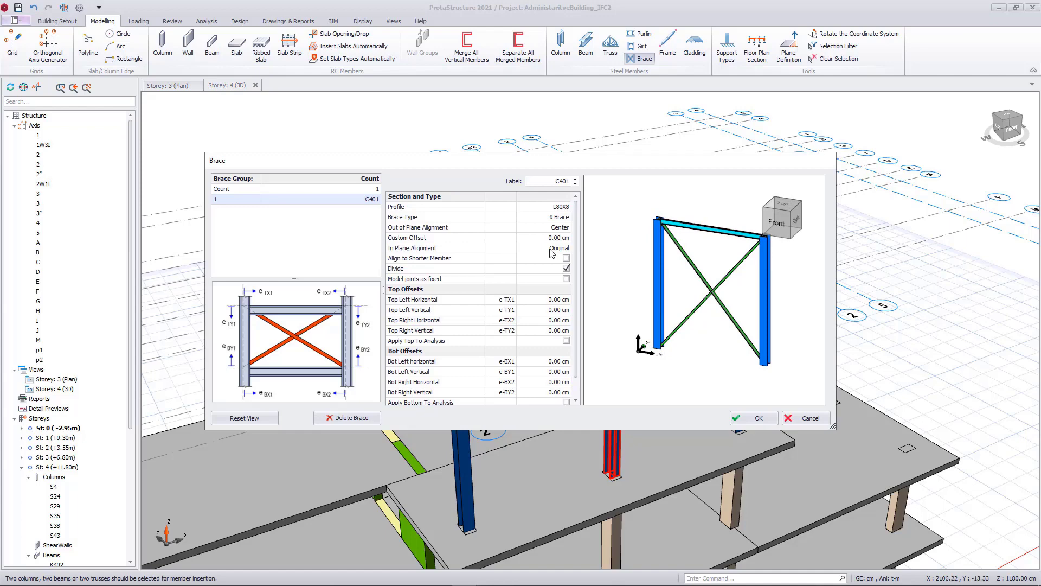
Set the brace profile to L110X14 and insert the X brace between the two front columns.
double_click(559, 209)
click(374, 217)
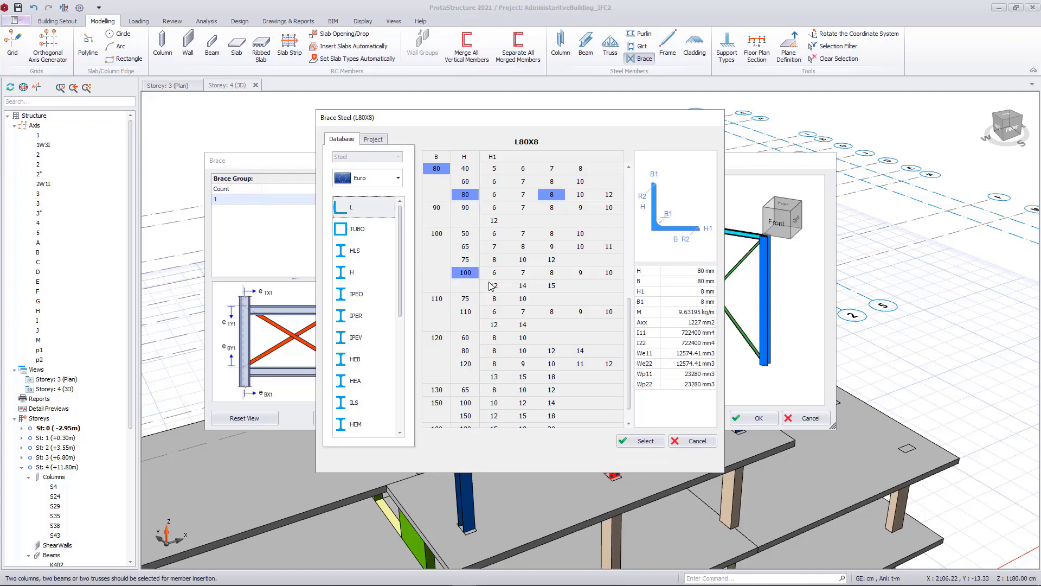
click(523, 325)
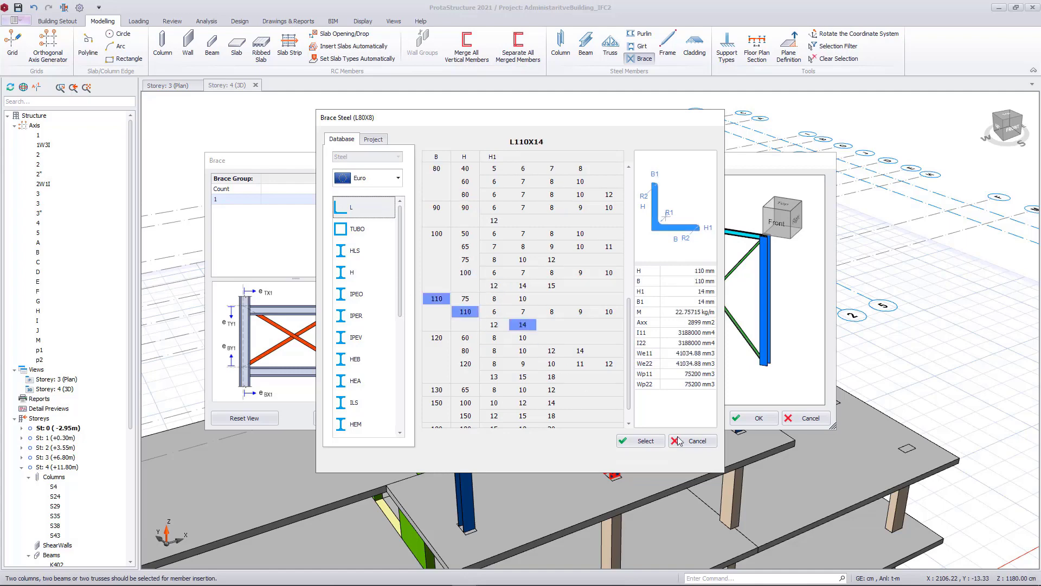
click(646, 440)
click(646, 459)
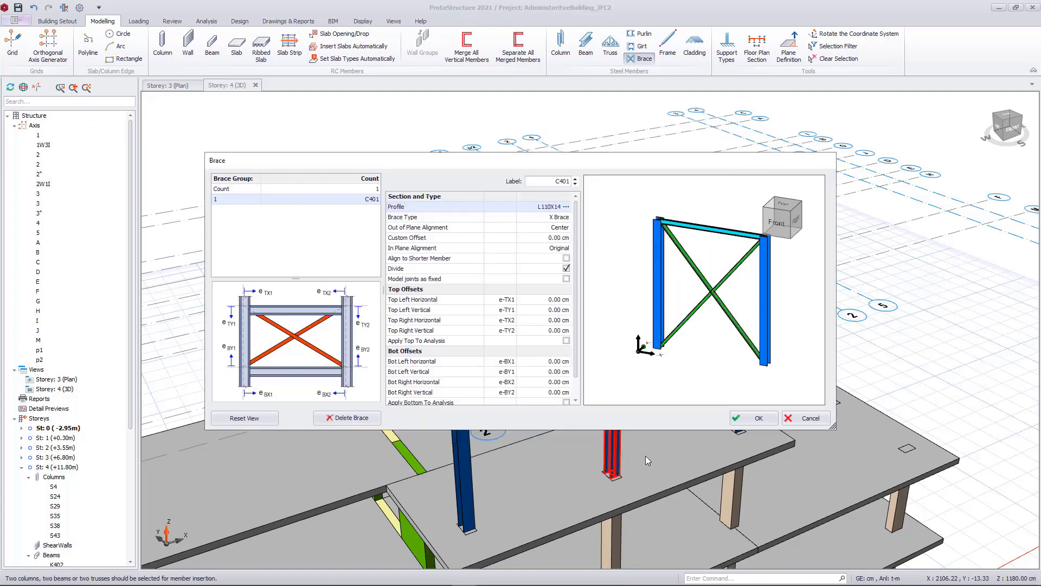
click(758, 419)
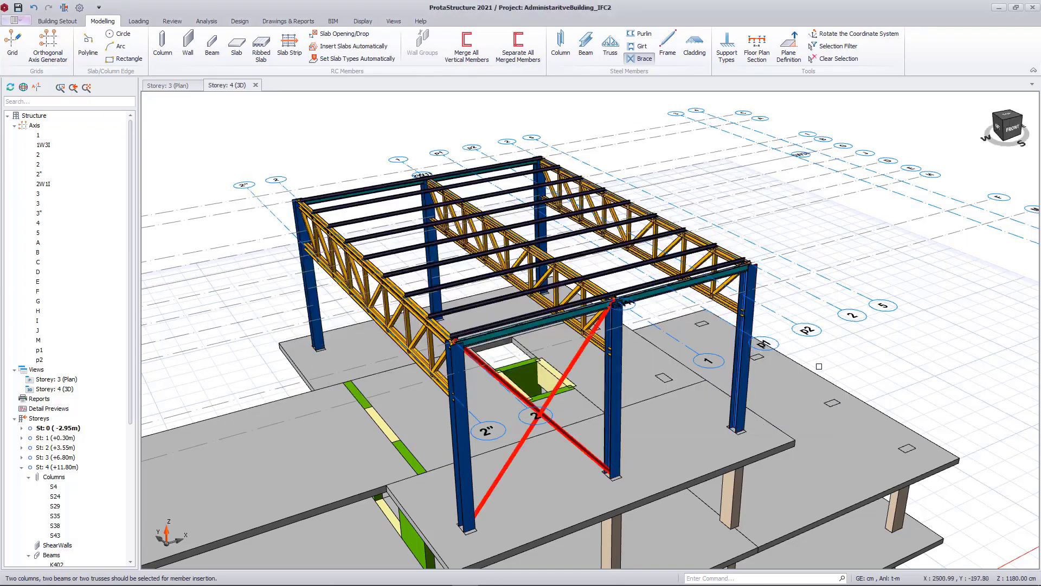
Insert a matching L110X14 X brace between the corresponding corner and middle columns at the rear end of the frame.
click(317, 297)
click(435, 254)
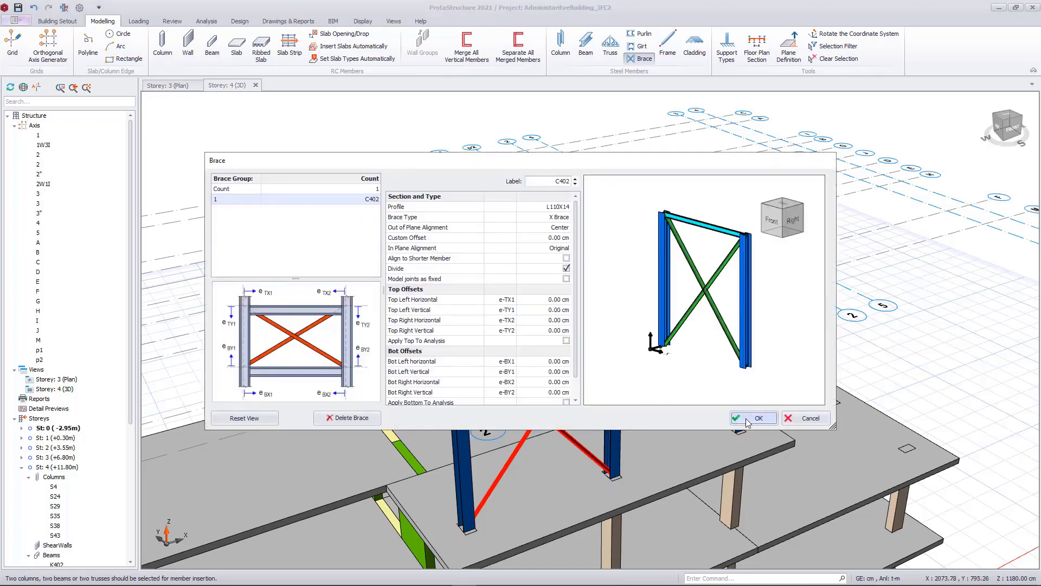
click(754, 419)
Start roof bracing between the middle truss and the outer truss of the braced bay, with a top chord brace count of 3.
mouse_move(477, 289)
middle_down()
mouse_move(508, 295)
mouse_move(474, 278)
mouse_move(585, 205)
mouse_move(590, 239)
middle_up()
scroll(433, 224, up, 2)
scroll(585, 205, down, 1)
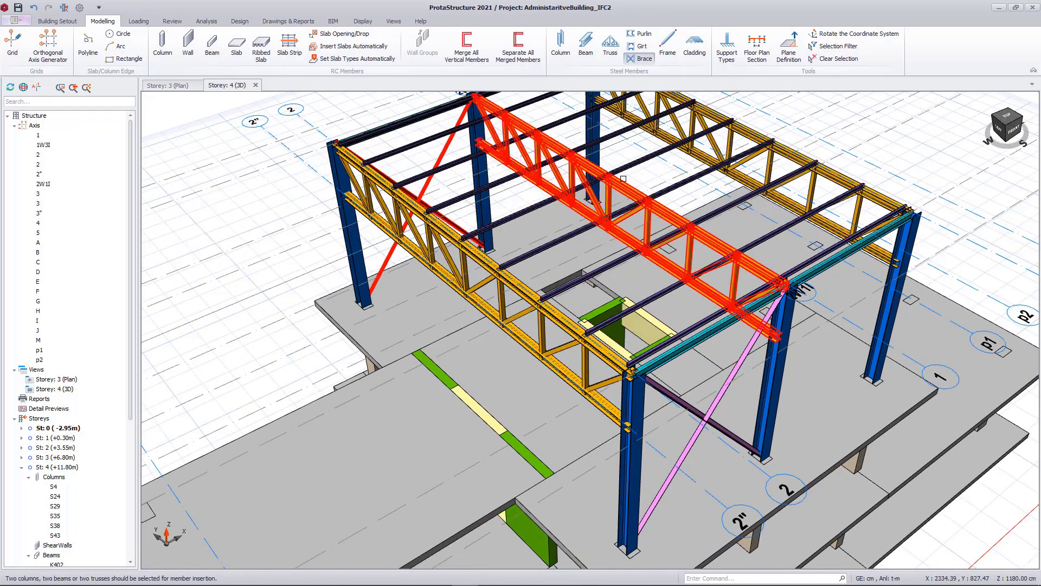
click(624, 184)
click(363, 190)
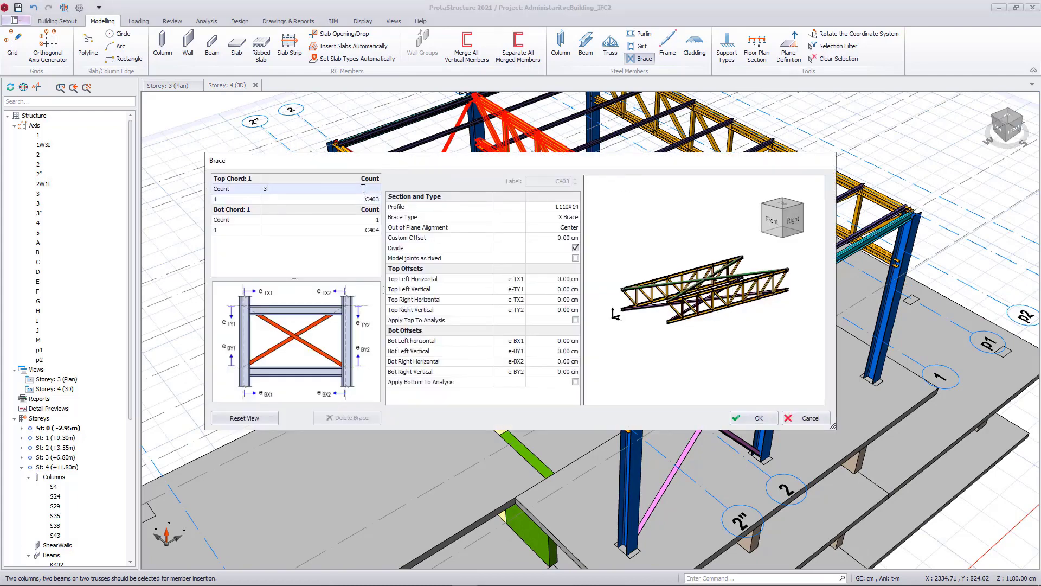
text(3)
click(336, 225)
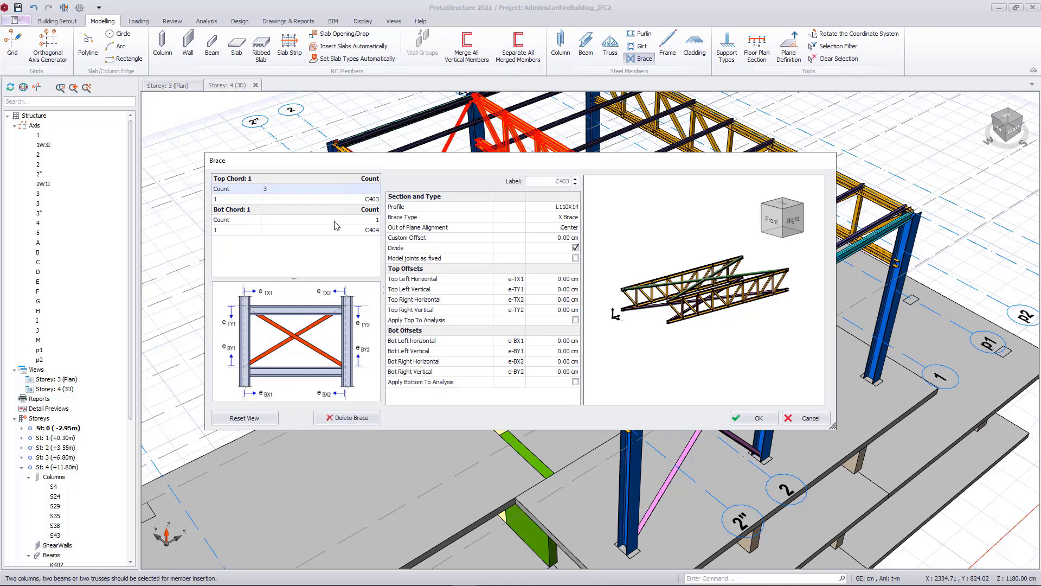
Set the bottom chord brace count to 0 and insert the L110X14 roof braces between the two trusses.
click(343, 242)
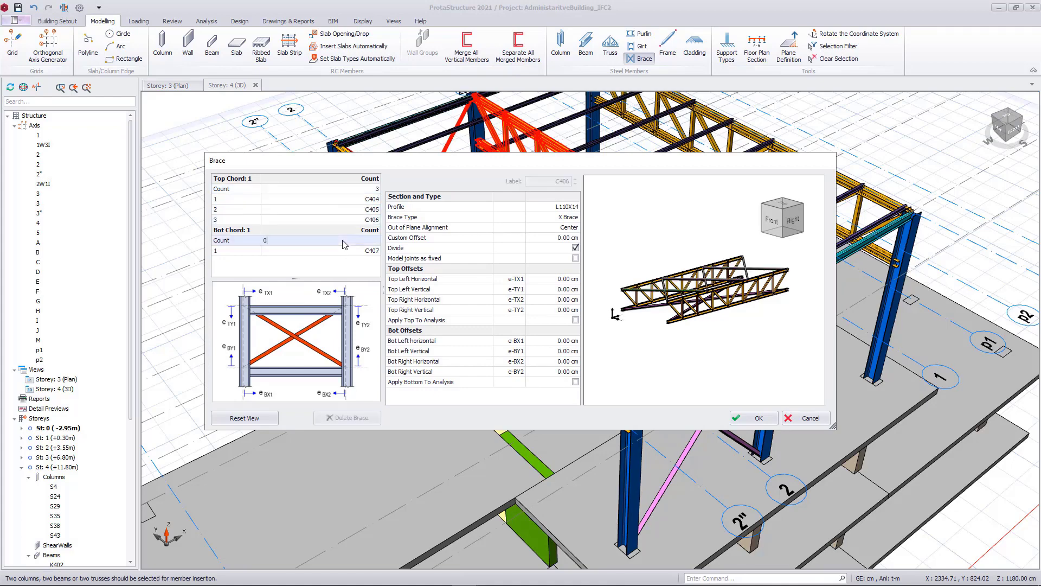
text(0)
click(340, 258)
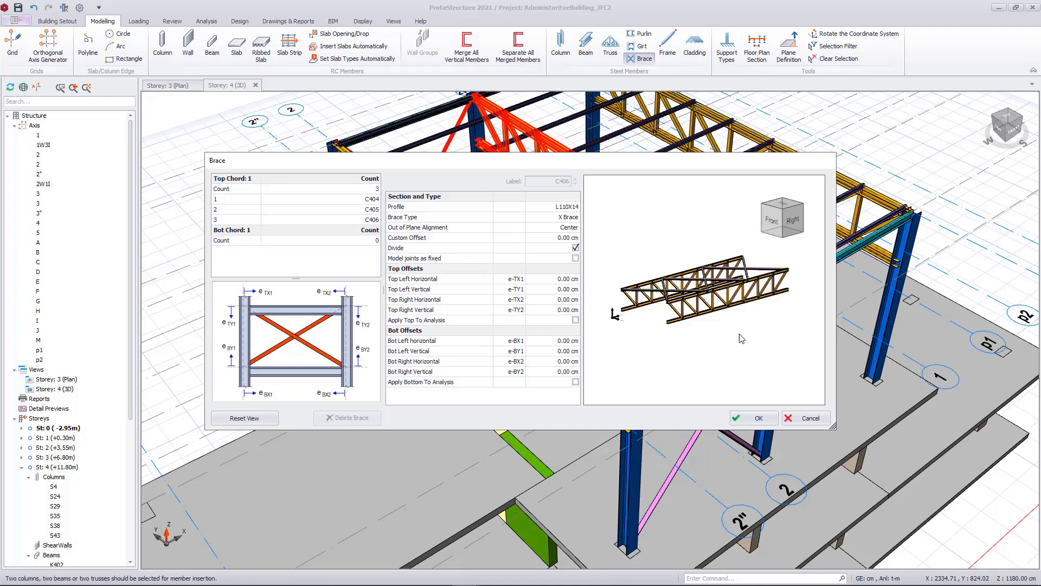
mouse_move(716, 318)
middle_down()
mouse_move(716, 339)
mouse_move(730, 324)
middle_up()
scroll(715, 292, up, 3)
click(766, 422)
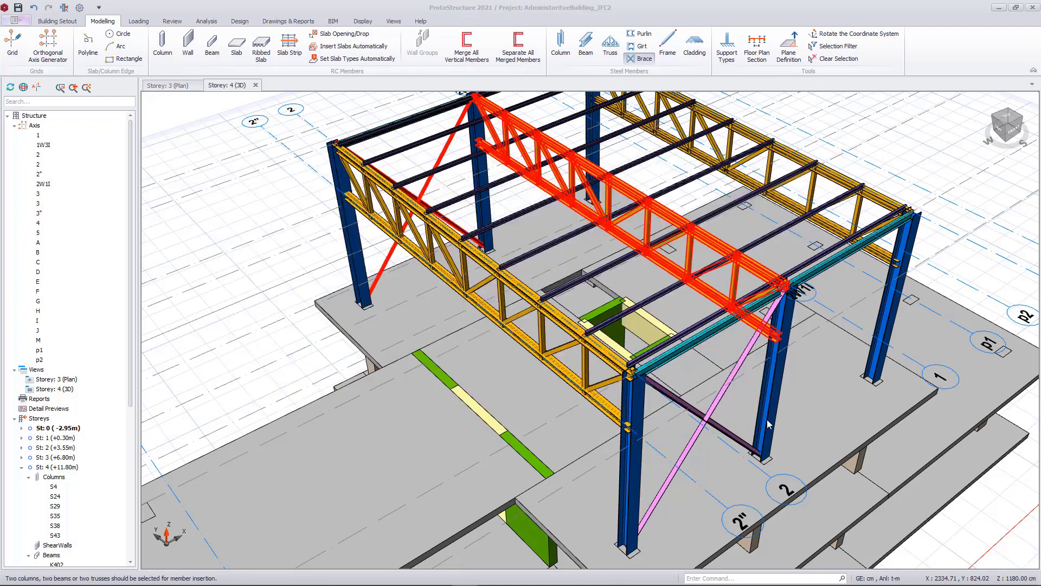
Start a girt layout across the front end frame by picking its outer columns.
scroll(974, 202, down, 5)
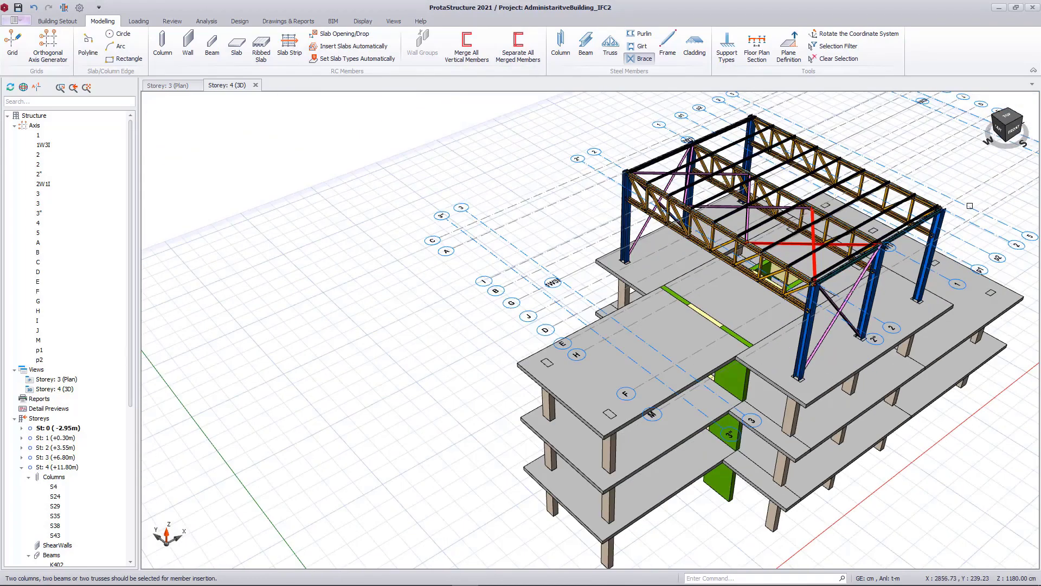
mouse_move(975, 202)
middle_down()
mouse_move(923, 209)
mouse_move(937, 213)
middle_up()
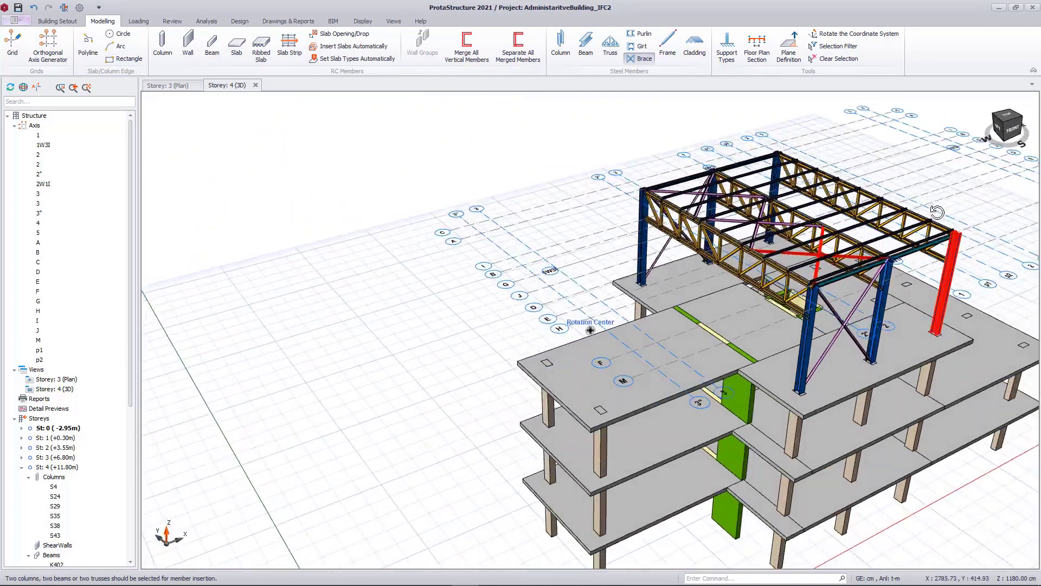
scroll(895, 247, down, 2)
middle_drag(895, 247, 806, 265)
scroll(792, 255, up, 2)
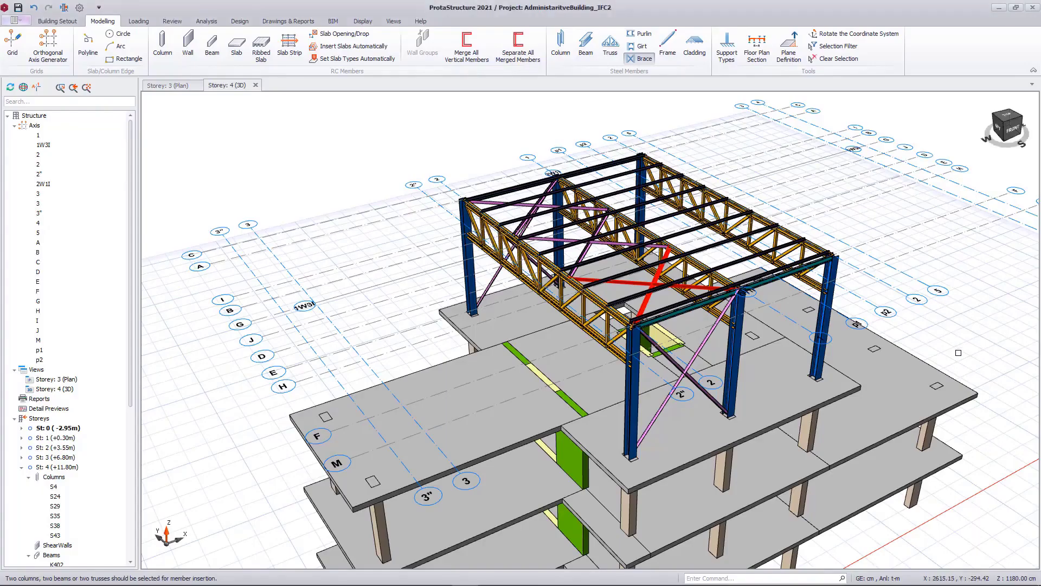
middle_drag(959, 353, 955, 342)
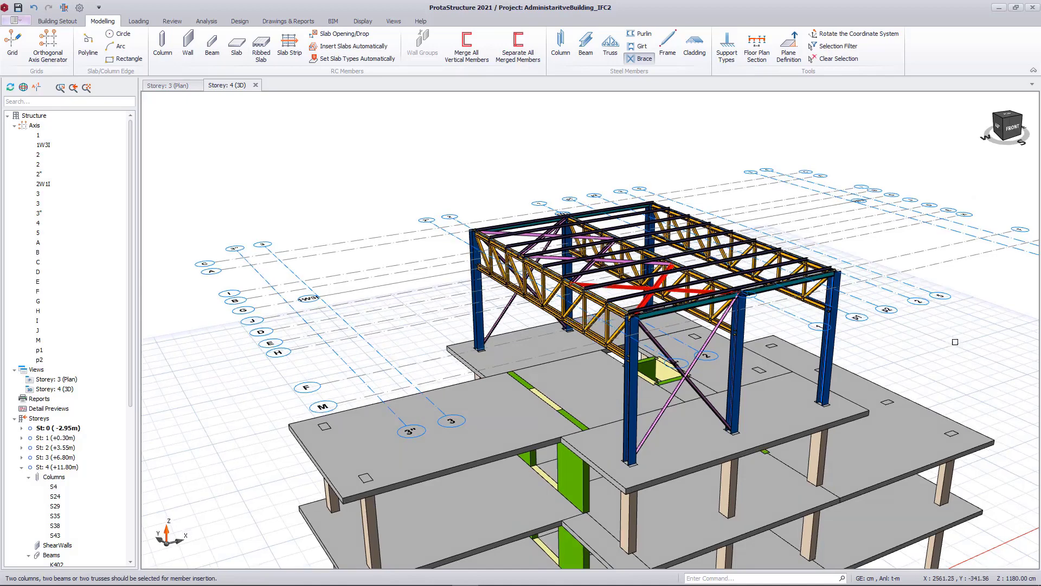
click(640, 46)
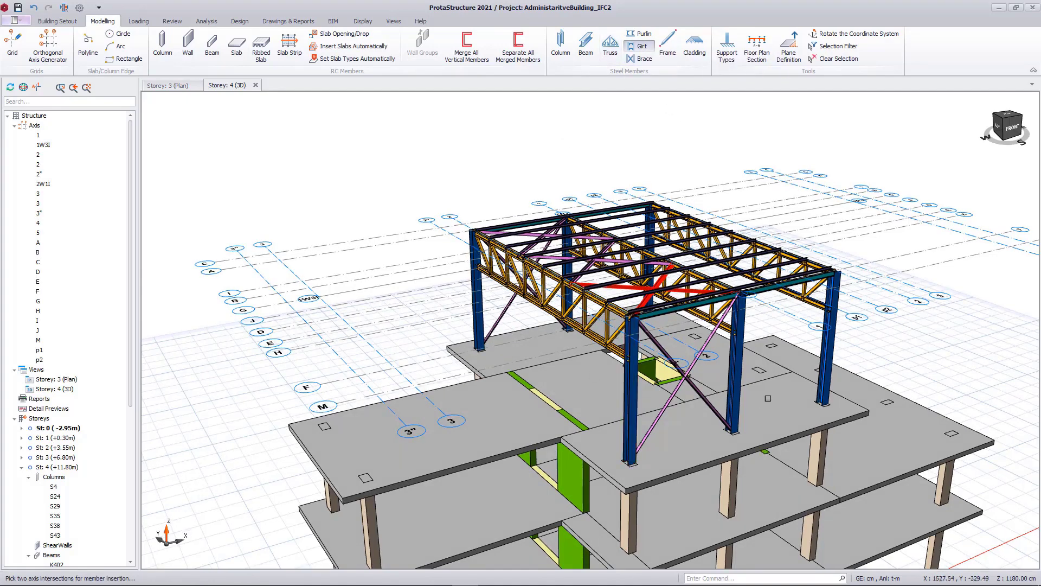
click(833, 346)
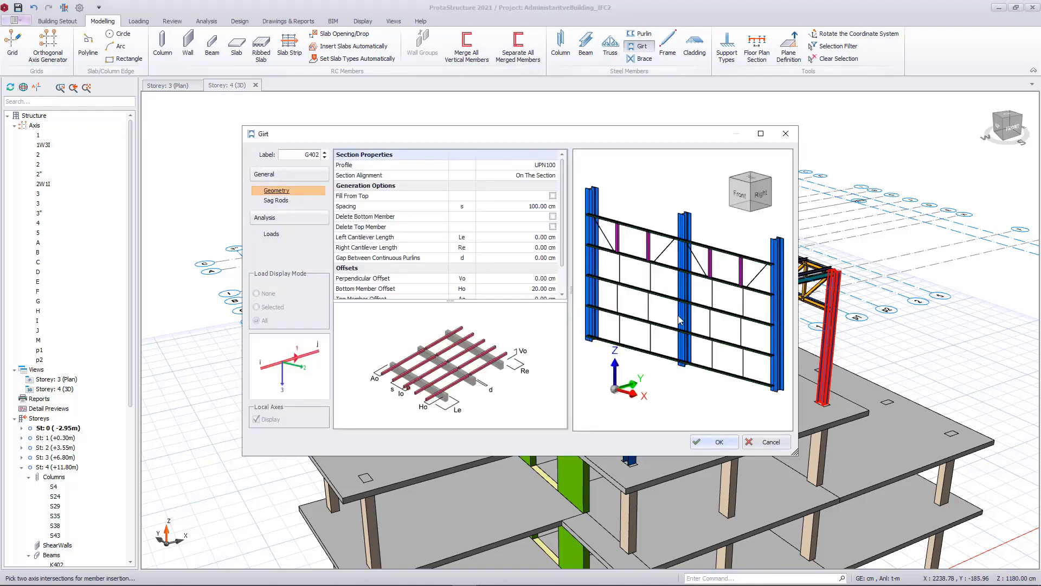
Set the girts' sag rod insertion method to None and generate the UPN100 girts at 100 cm spacing on the front end frame.
middle_drag(679, 316, 739, 329)
scroll(626, 298, up, 4)
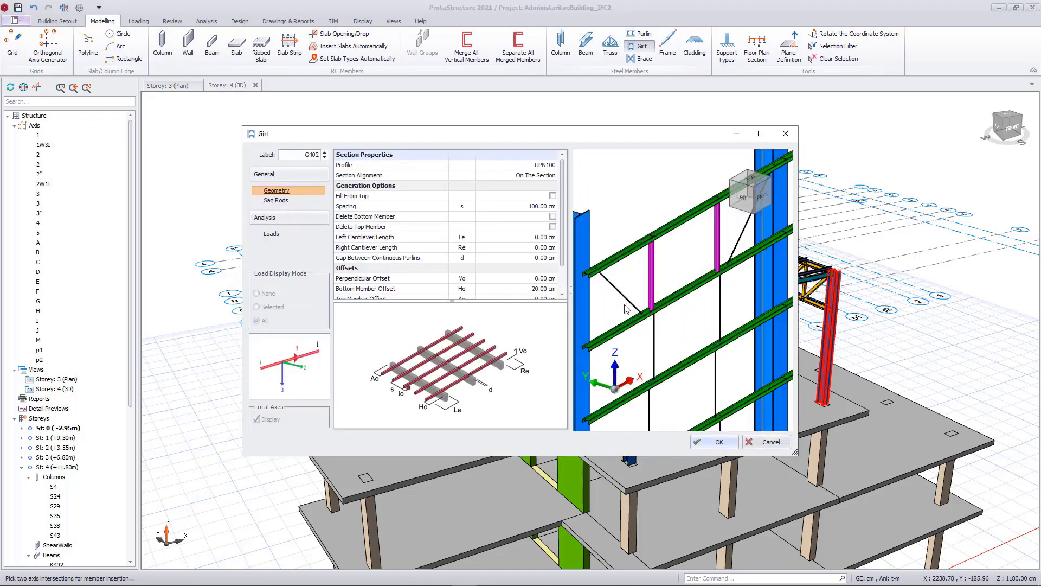
middle_drag(626, 308, 698, 276)
scroll(617, 320, up, 5)
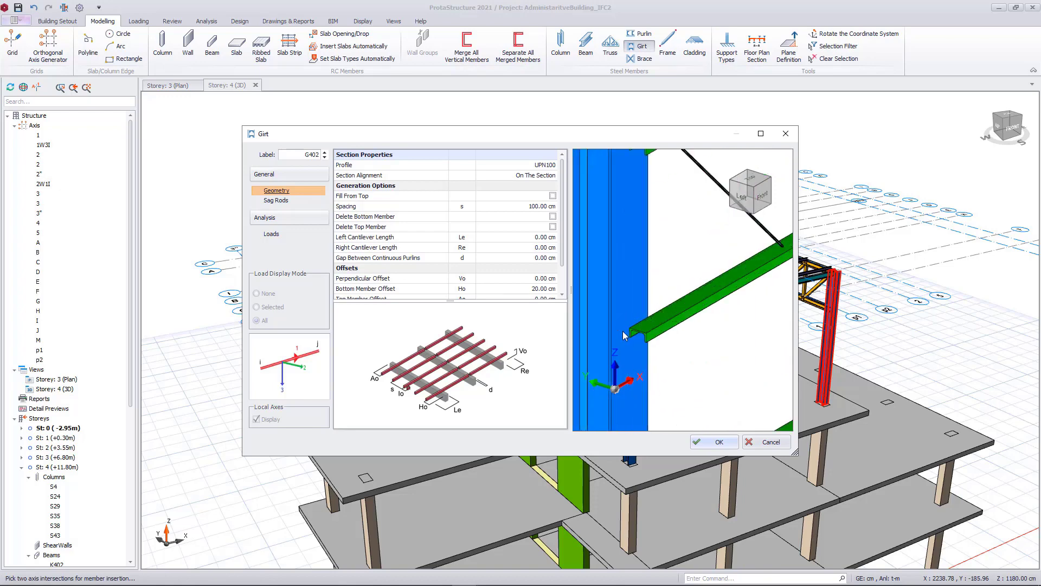
scroll(623, 331, down, 2)
click(277, 201)
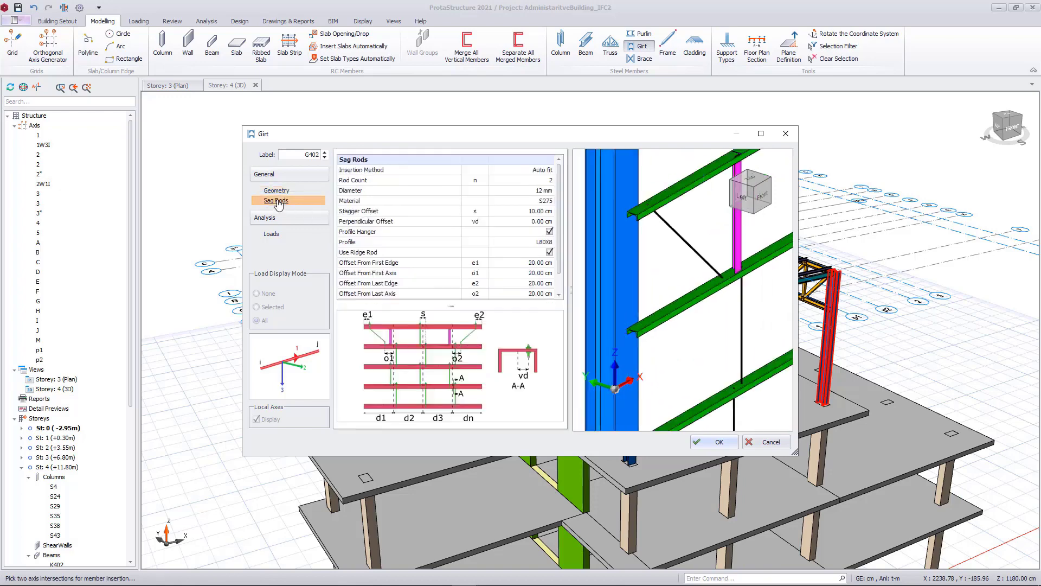
click(542, 172)
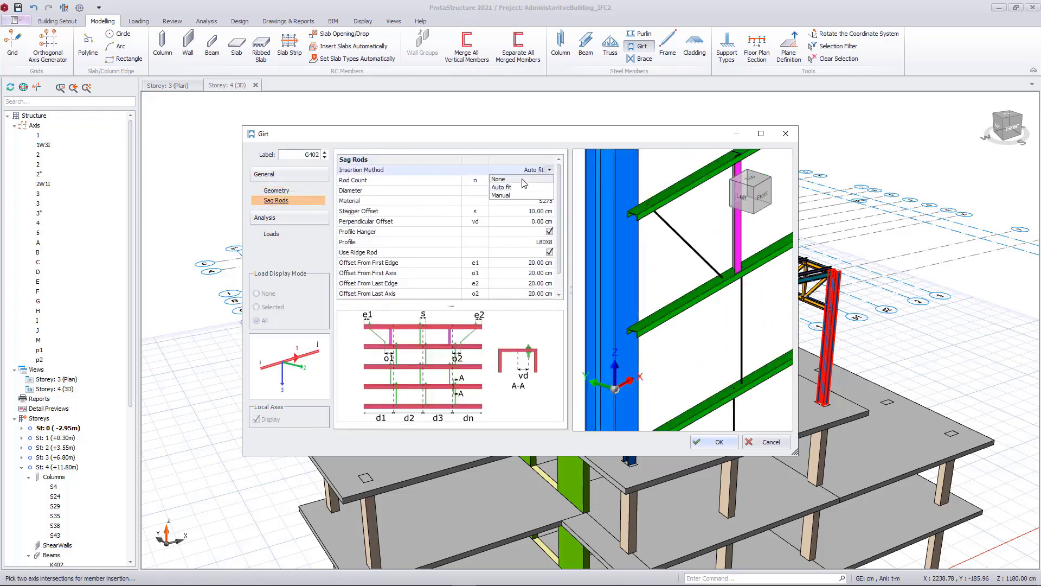
click(525, 181)
scroll(683, 289, up, 3)
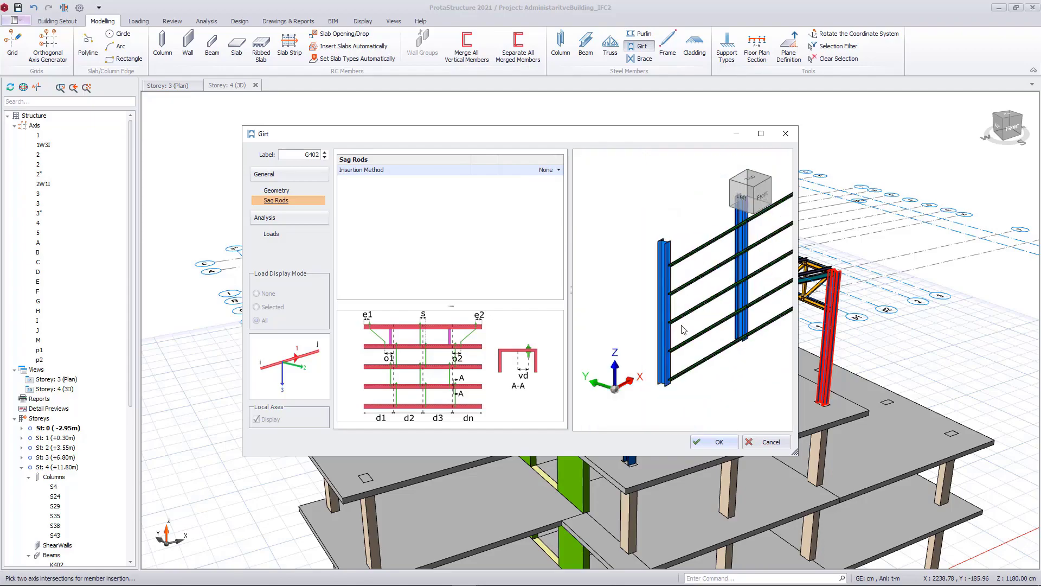
click(715, 443)
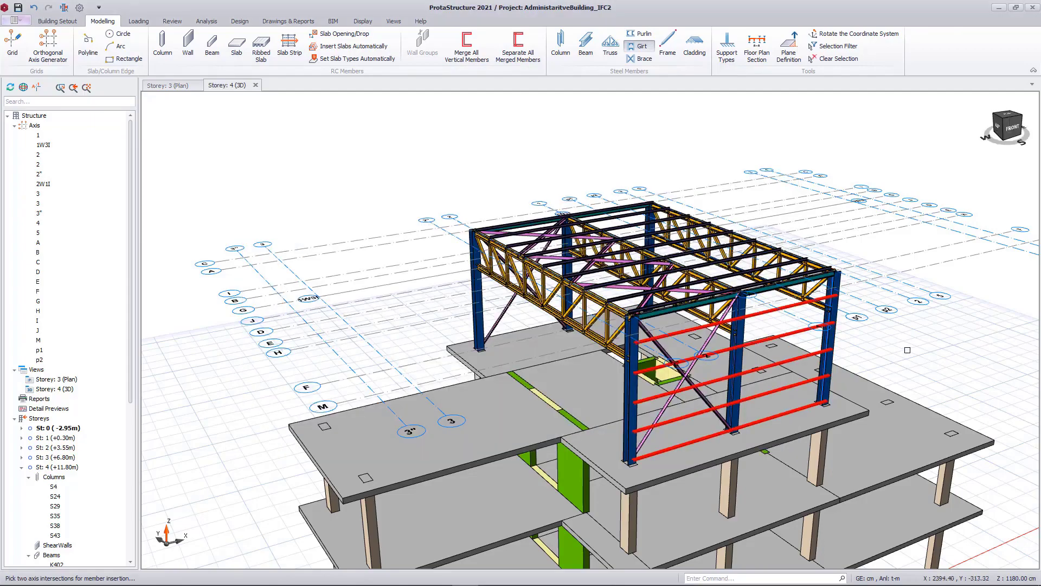
Generate the same UPN100 girts between the outer columns of the rear end frame.
middle_drag(908, 350, 645, 222)
scroll(645, 222, up, 2)
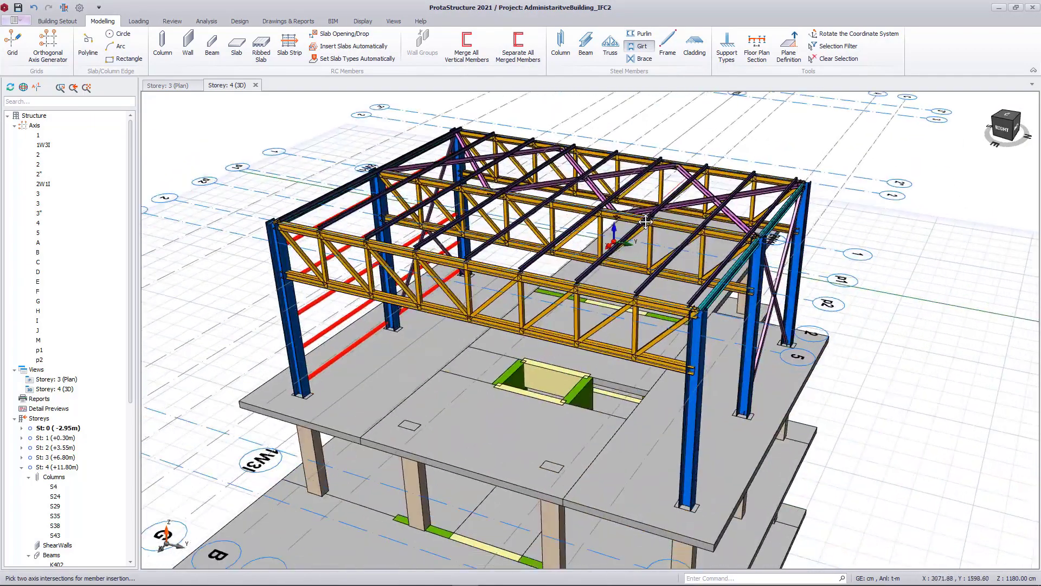
click(796, 293)
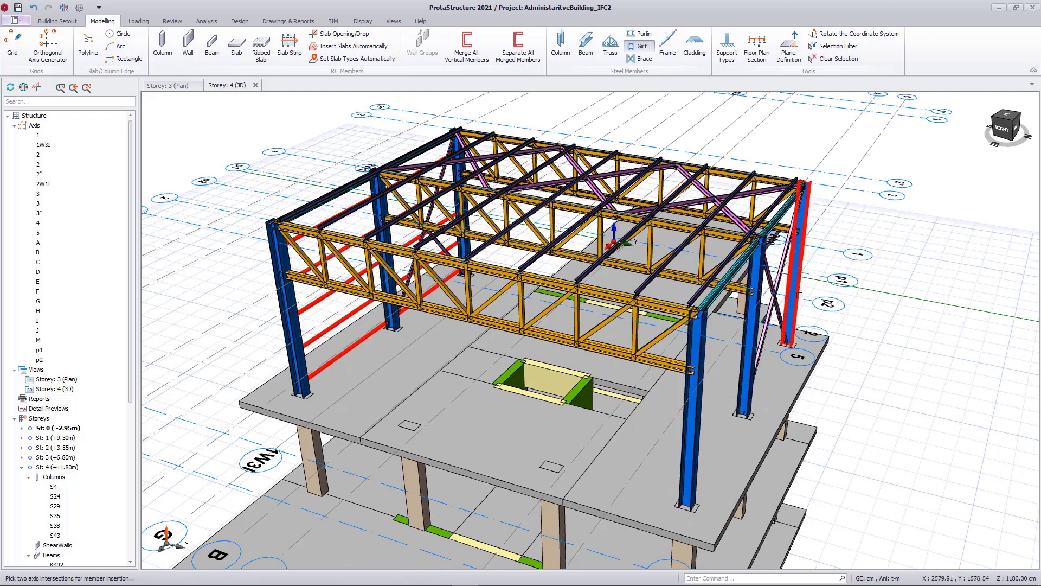
click(795, 296)
middle_drag(710, 312, 670, 354)
click(723, 442)
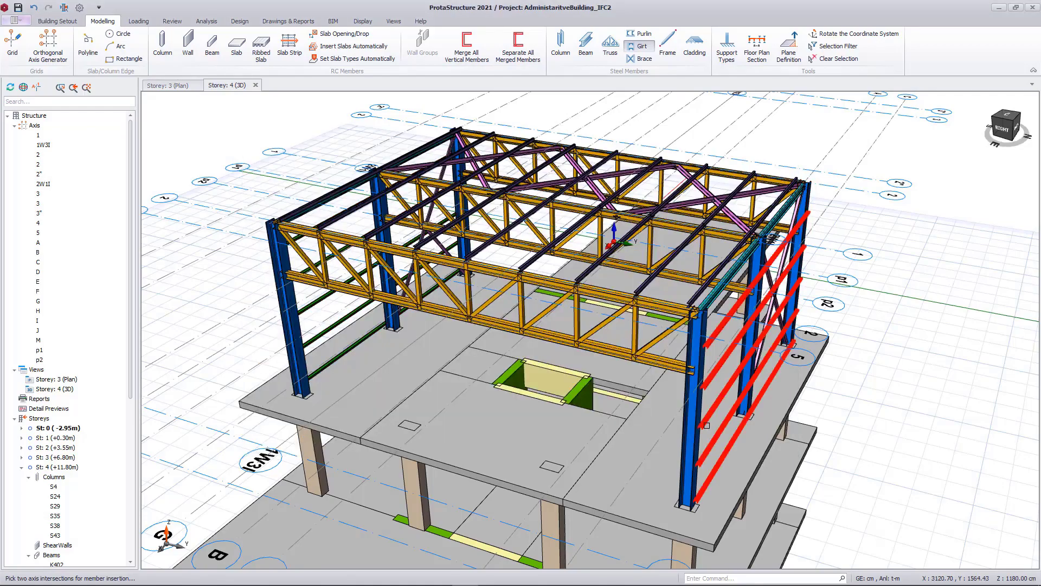
Review the girts and braces on the steel frame and open the Building Analysis settings.
scroll(886, 433, down, 5)
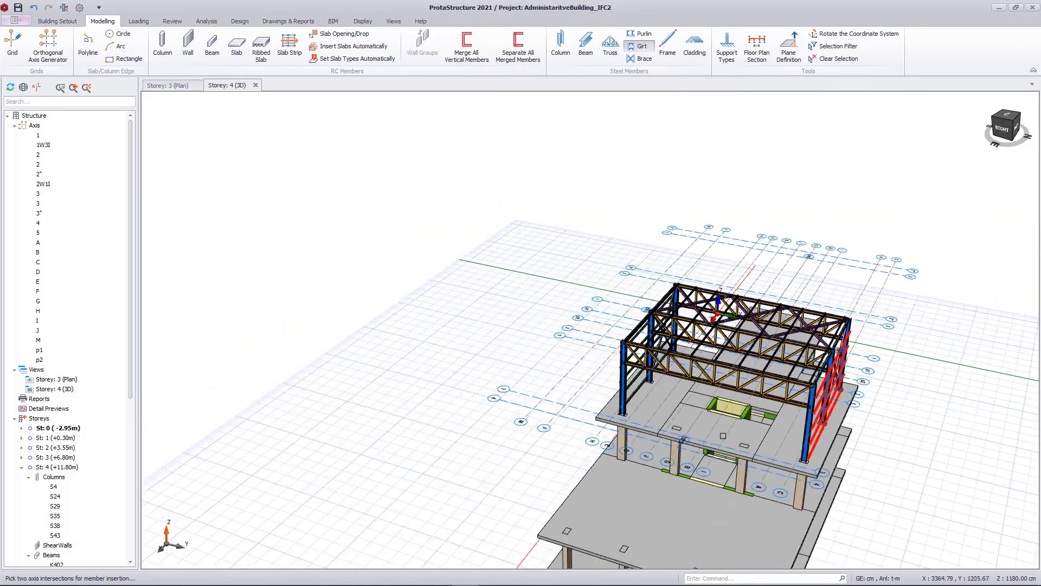
middle_drag(885, 432, 755, 419)
scroll(755, 418, up, 10)
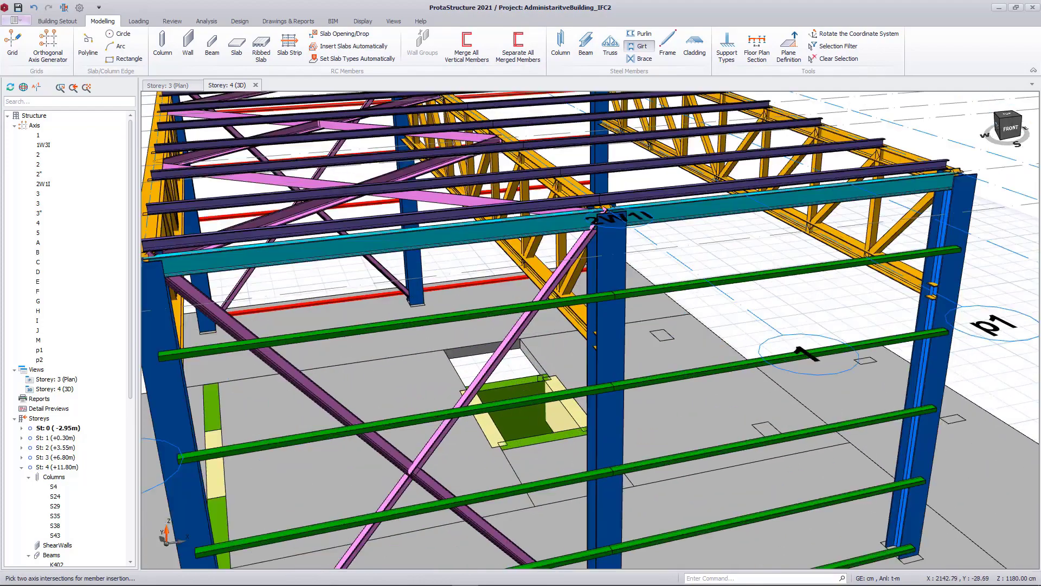
middle_drag(548, 357, 537, 354)
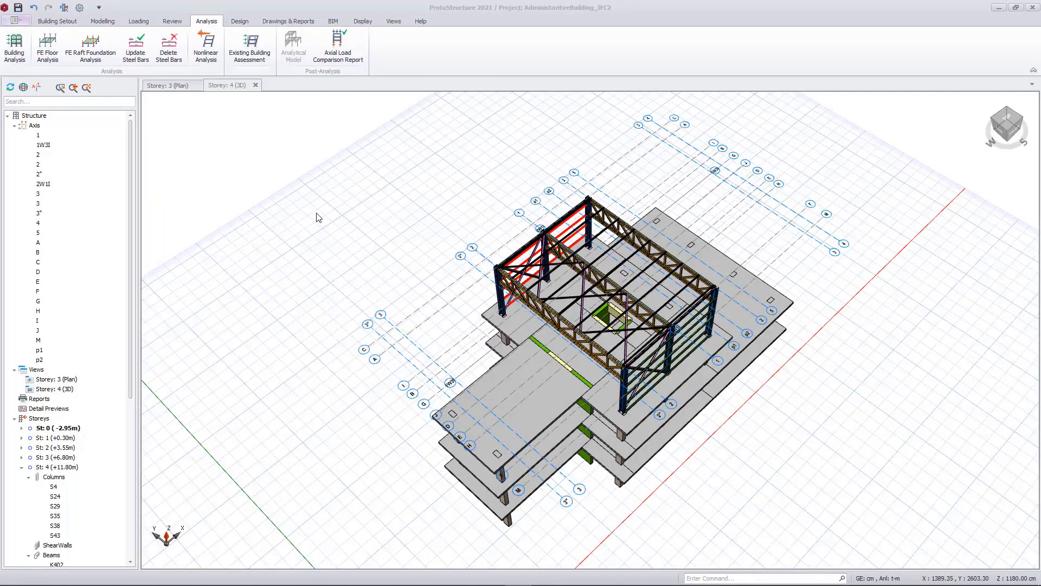
click(23, 54)
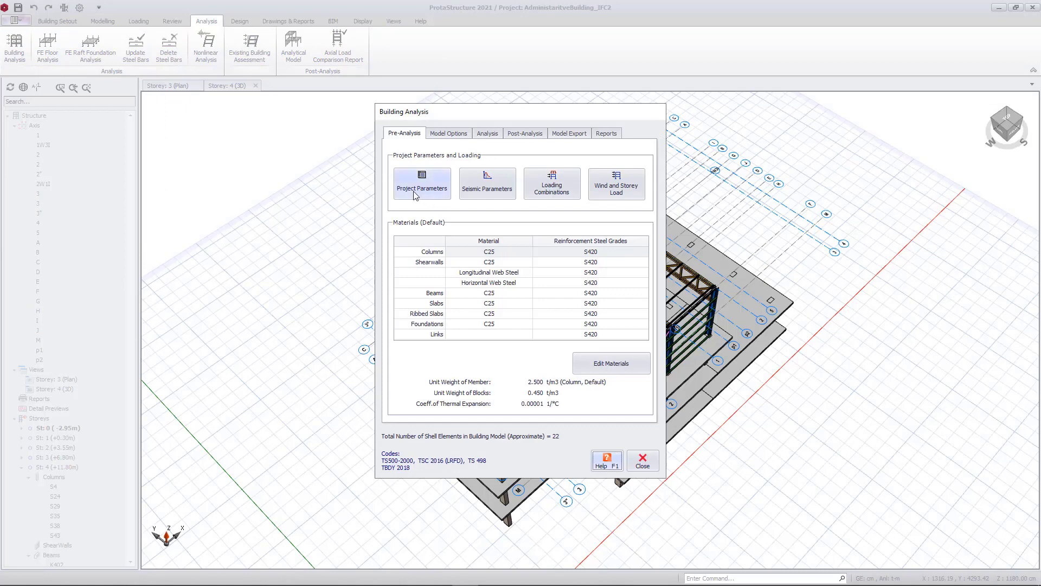
Review the project's design codes and the TEC 2018 seismic parameters with their design spectrum.
click(416, 192)
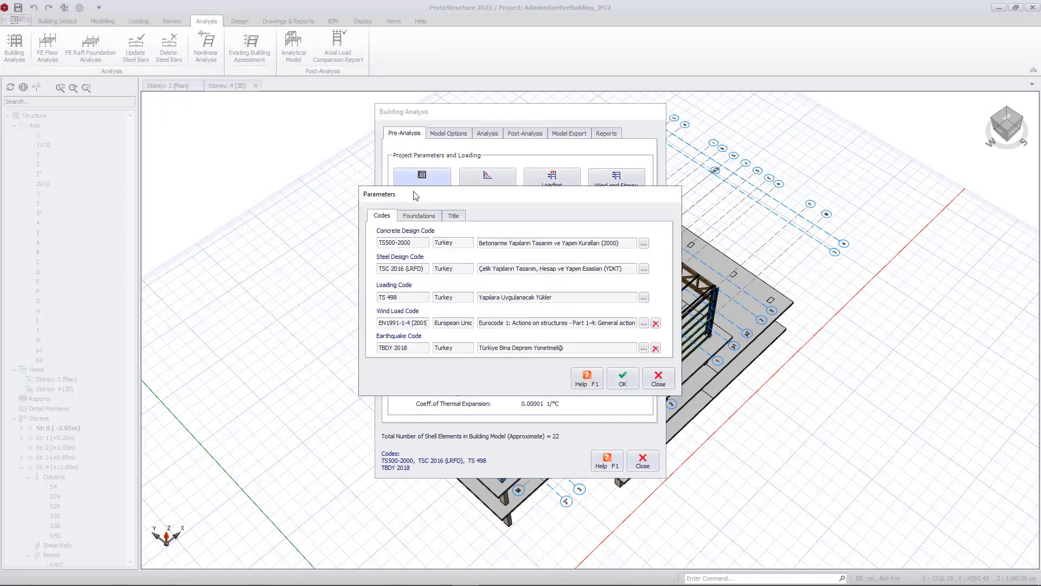
click(658, 386)
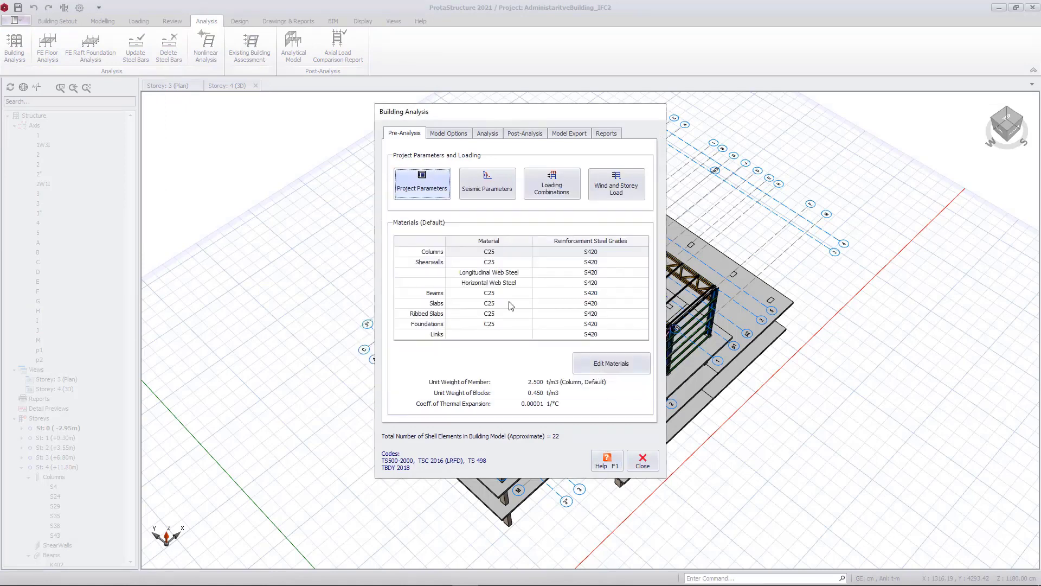
click(489, 189)
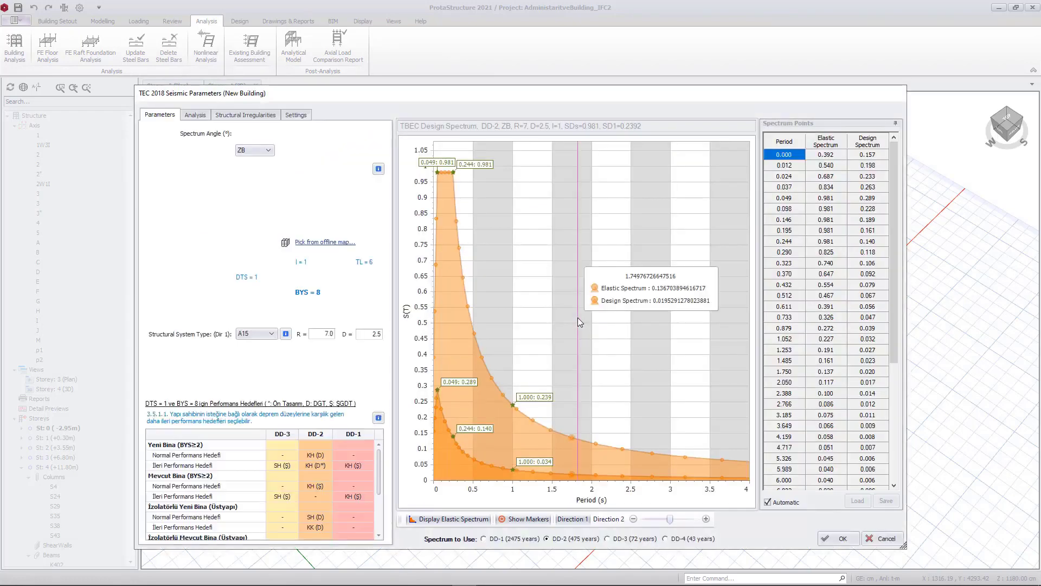
click(874, 539)
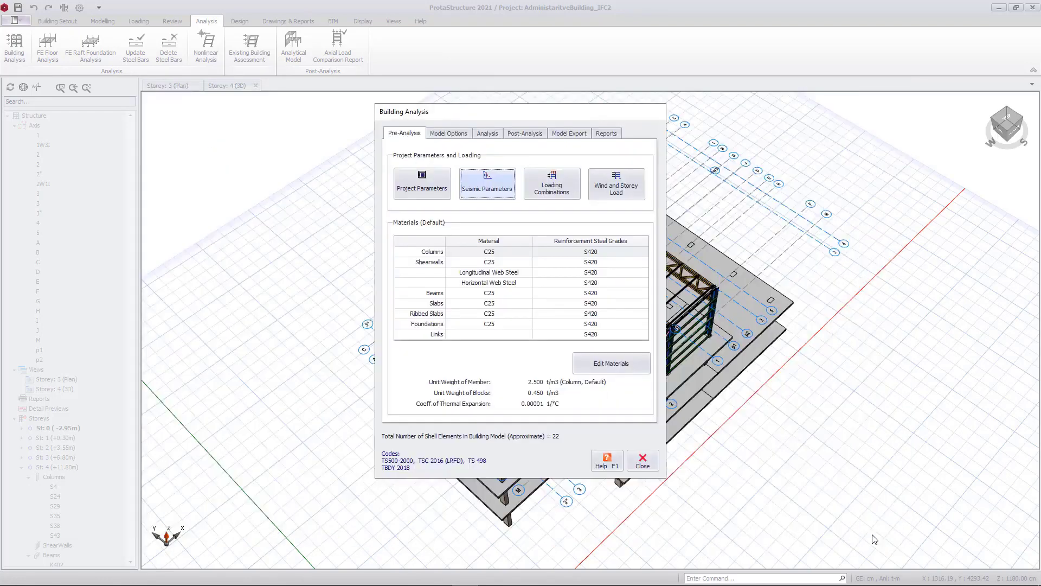
Review the default member materials, including the concrete properties assigned to the concrete columns.
click(614, 370)
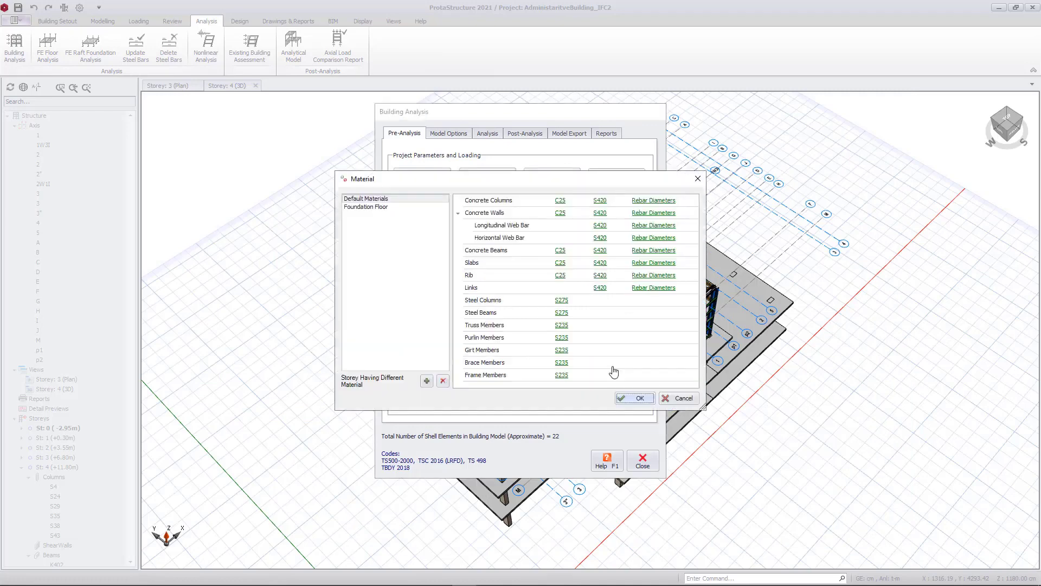
click(561, 200)
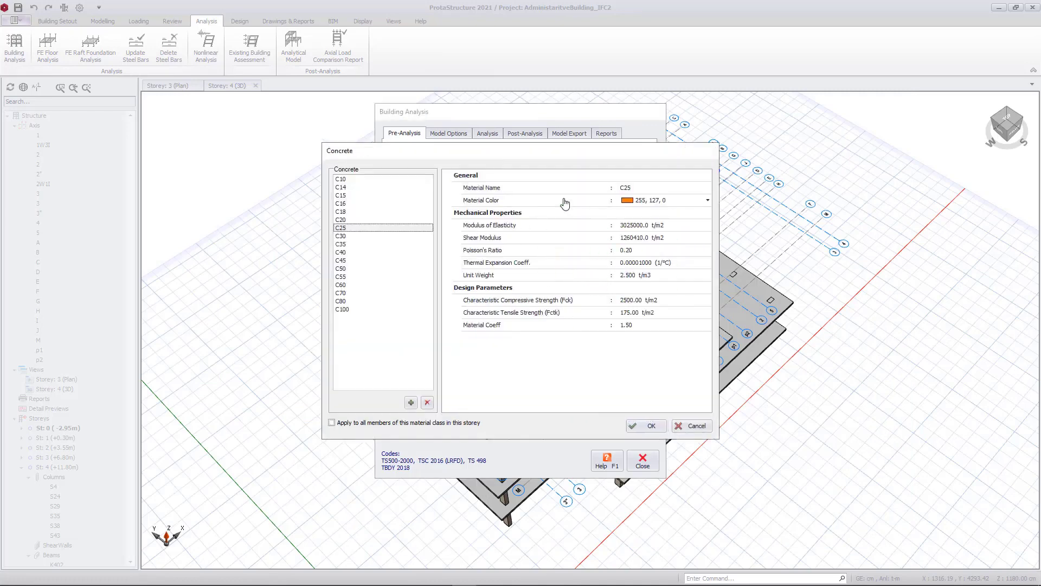
click(689, 426)
click(640, 399)
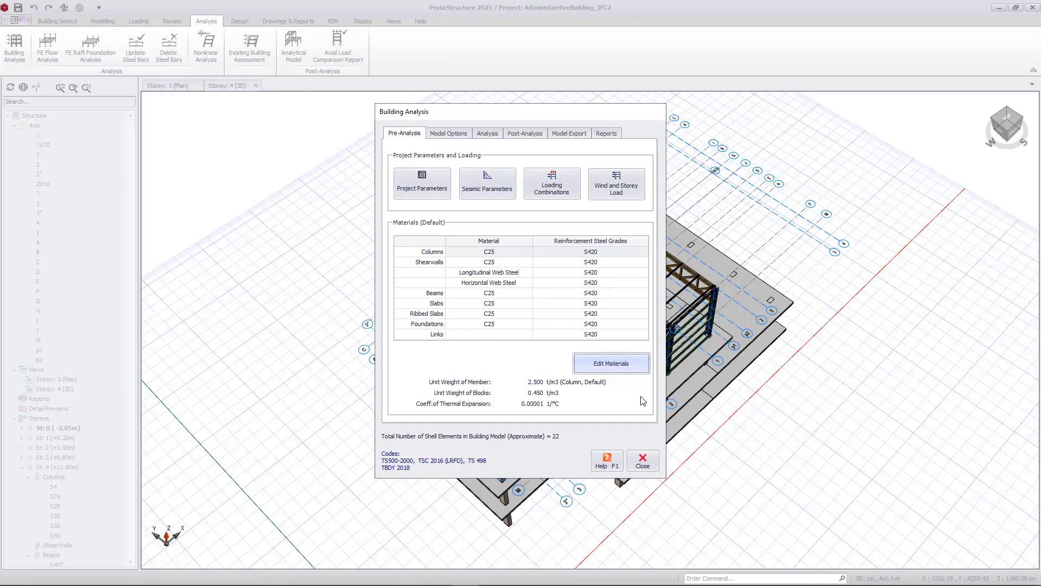
Generate the load combinations automatically from the default vertical settings and Equivalent Static Load seismic settings, and accept them.
click(561, 184)
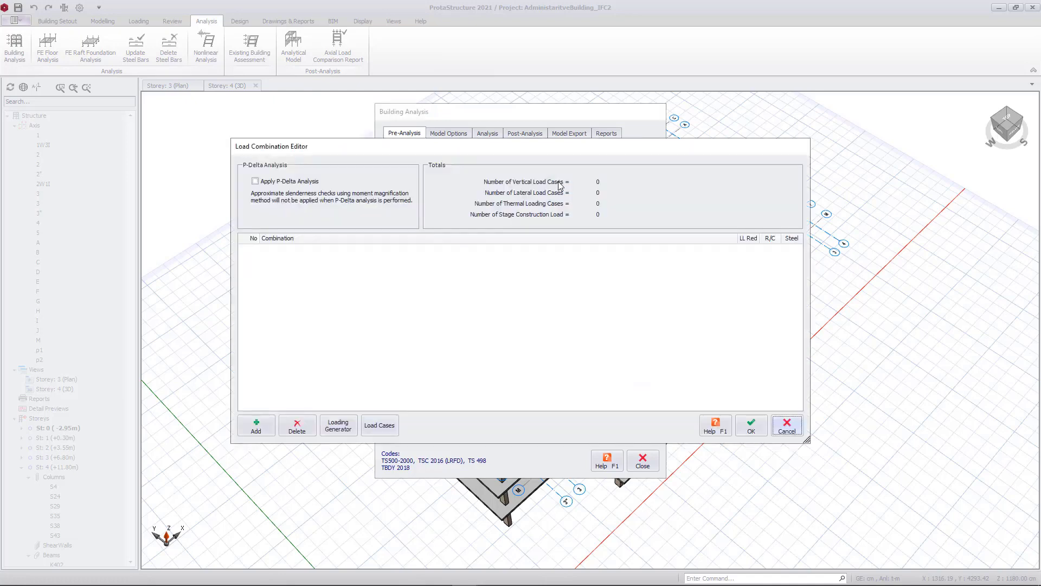
click(335, 428)
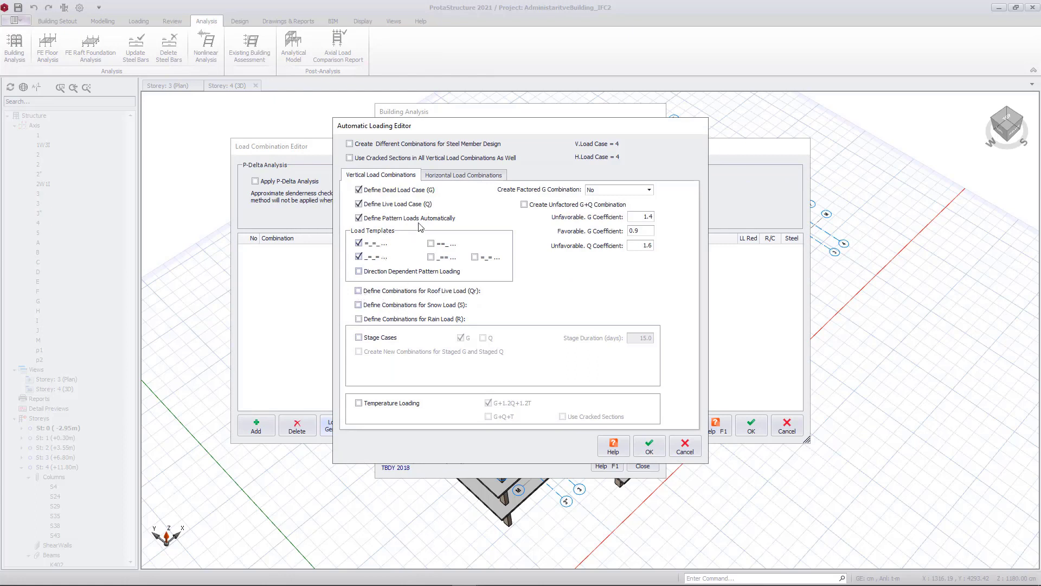
click(448, 179)
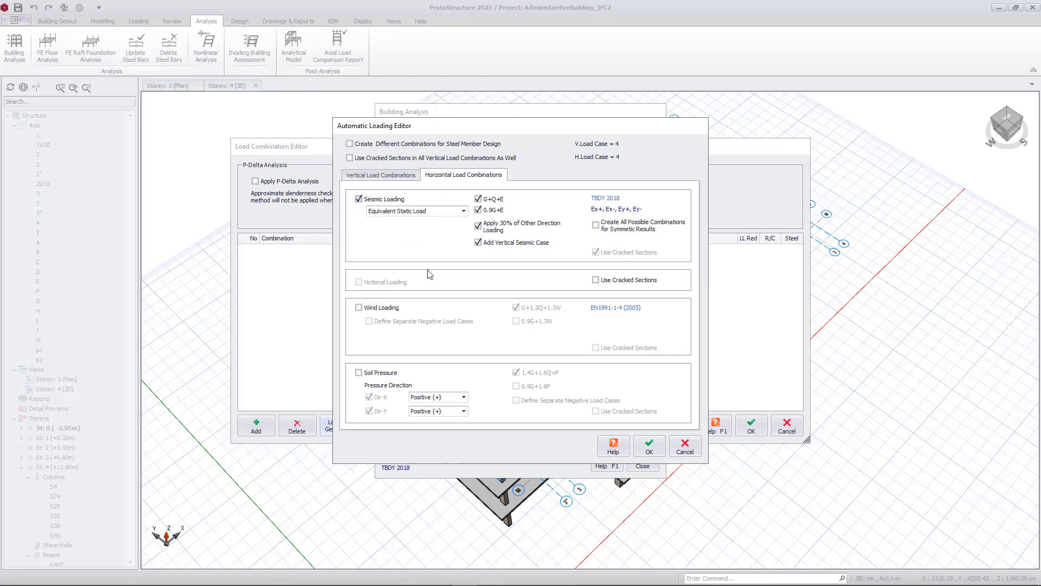
click(665, 446)
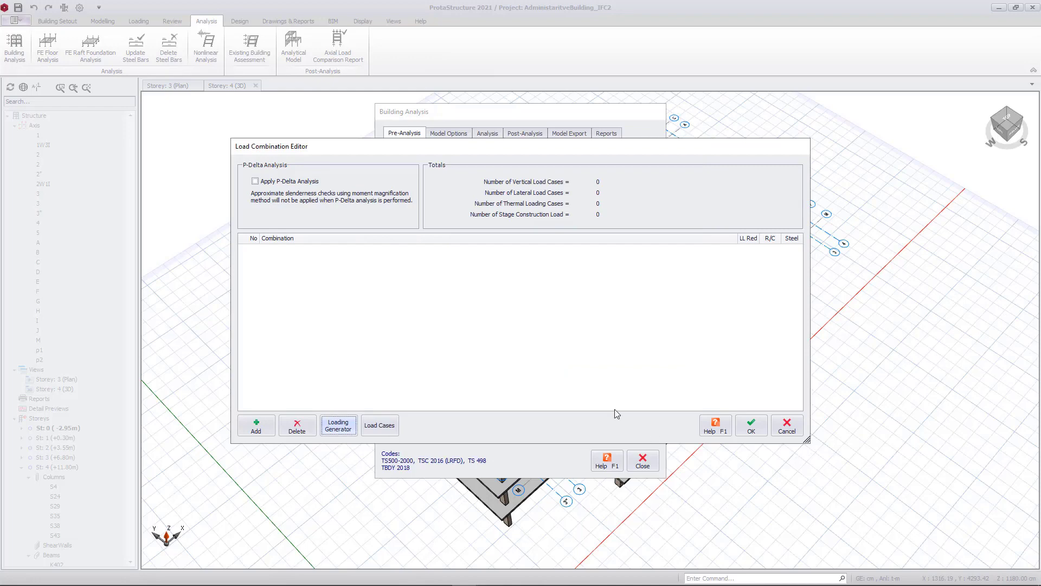
click(752, 425)
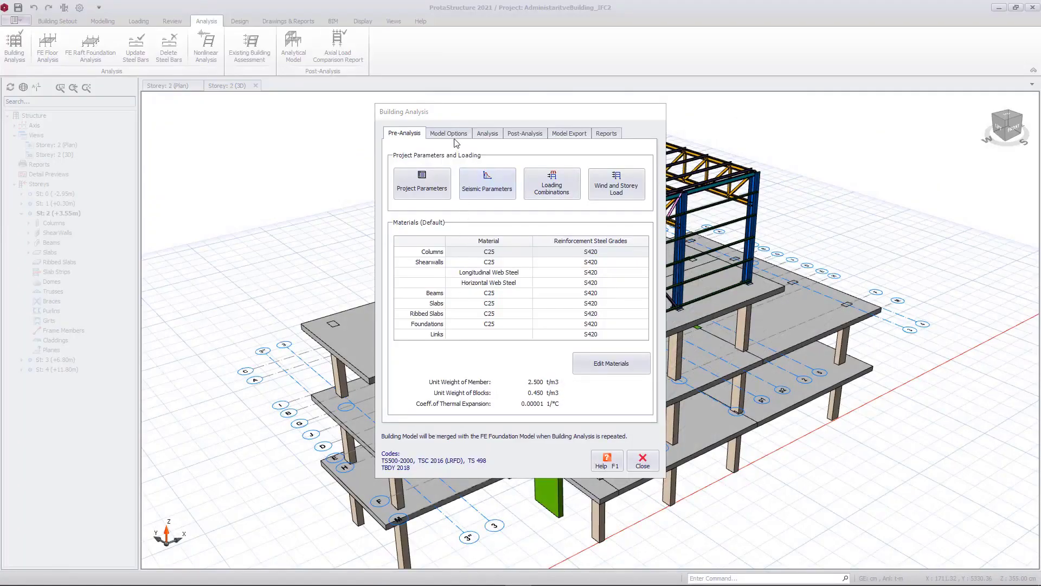
Set the shell width and shell height of the finite element shear wall model to 10 cm.
click(453, 134)
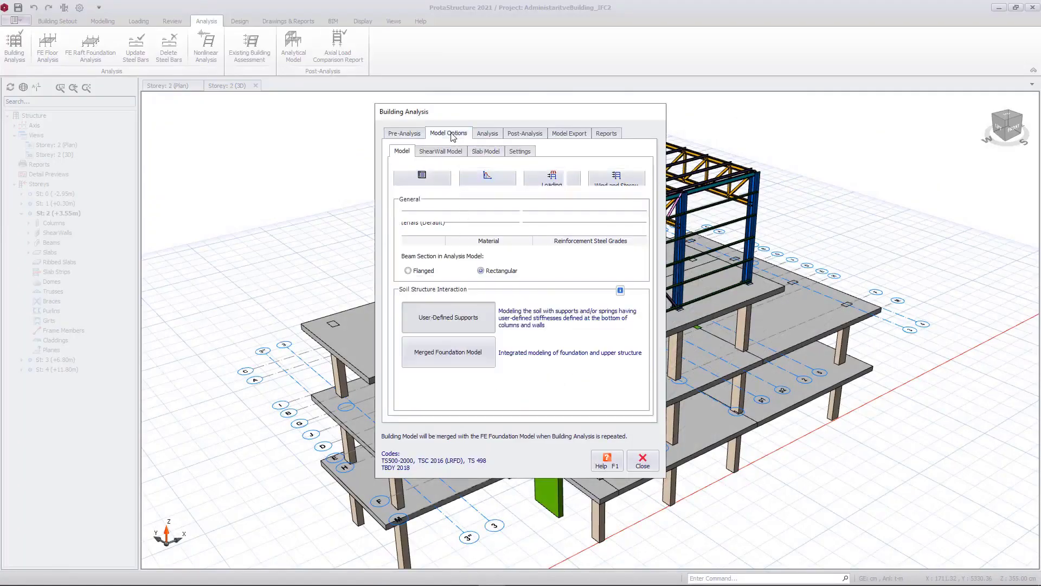
click(442, 152)
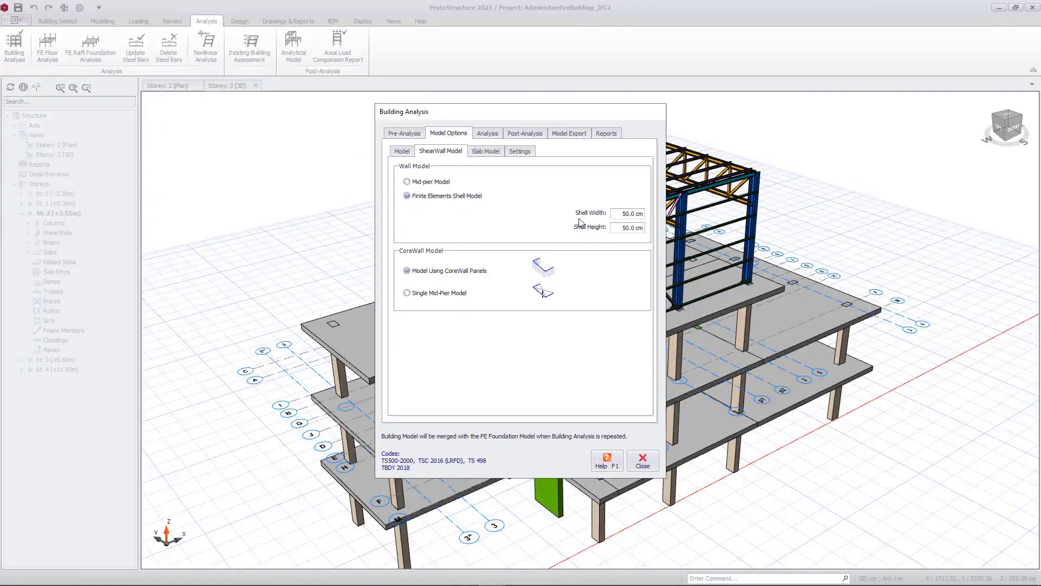
click(618, 213)
text(10)
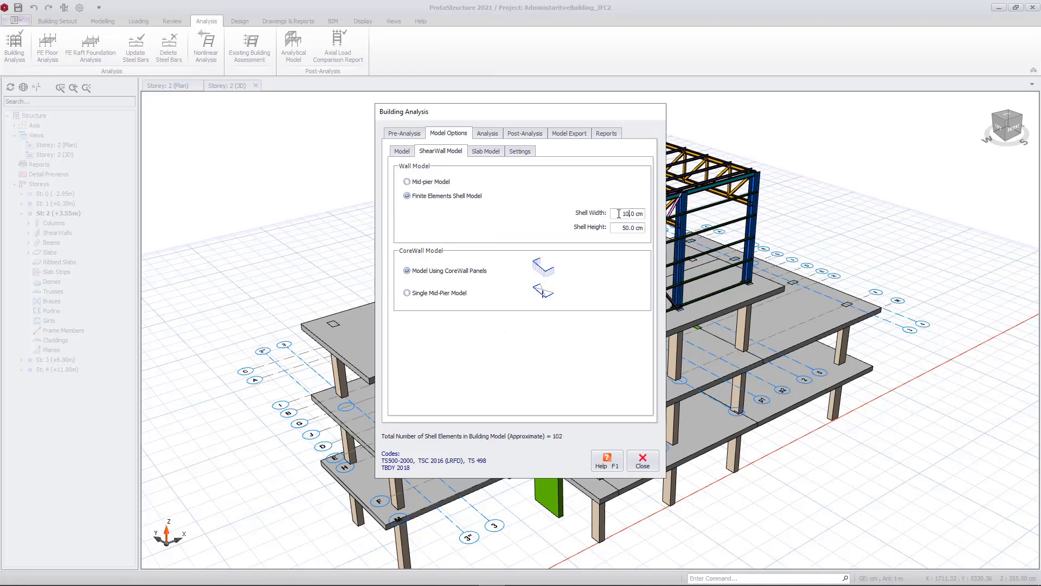
click(615, 228)
text(10)
Keep slabs defining the rigid diaphragm, check the storeys included in the mesh, and set the maximum slab shell element size to 200 cm.
click(485, 153)
click(467, 182)
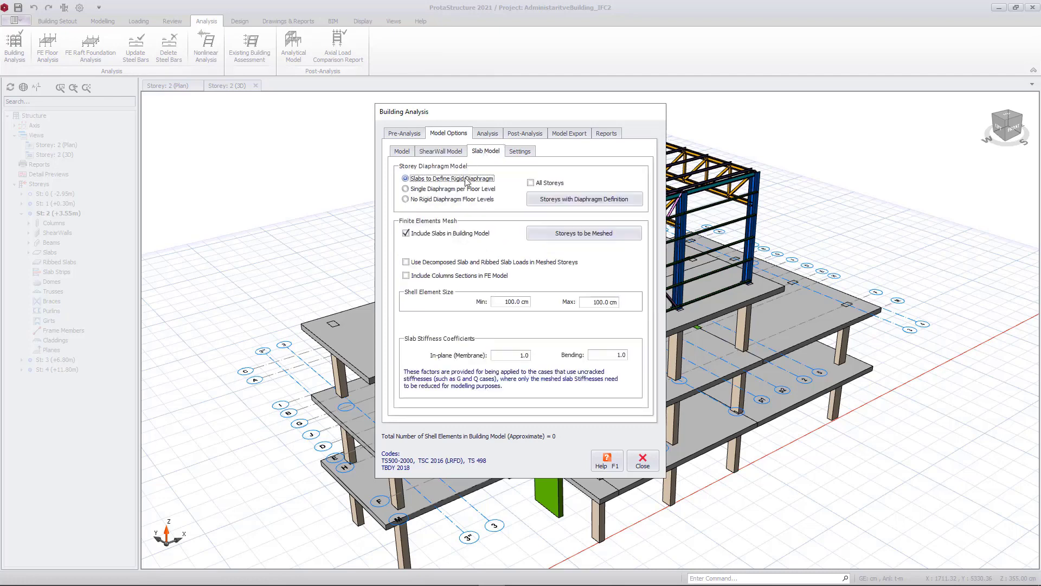
click(561, 239)
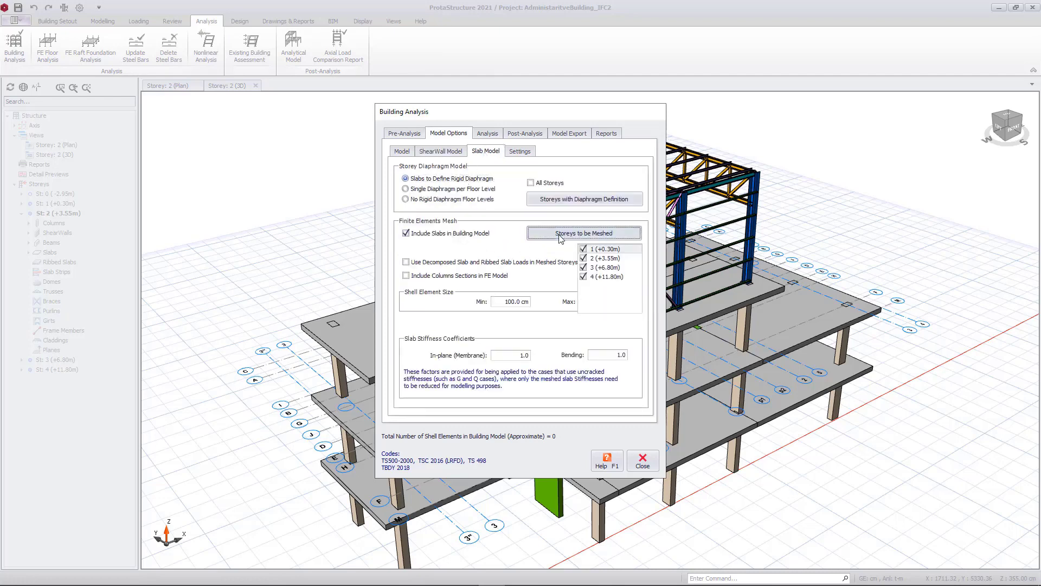
click(561, 239)
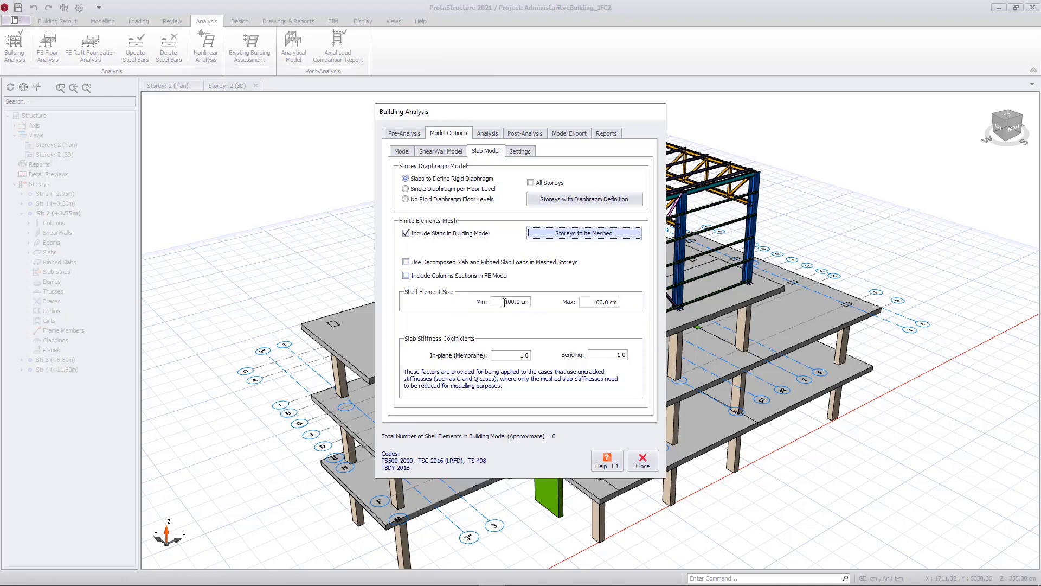
click(582, 304)
double_click(591, 302)
text(2)
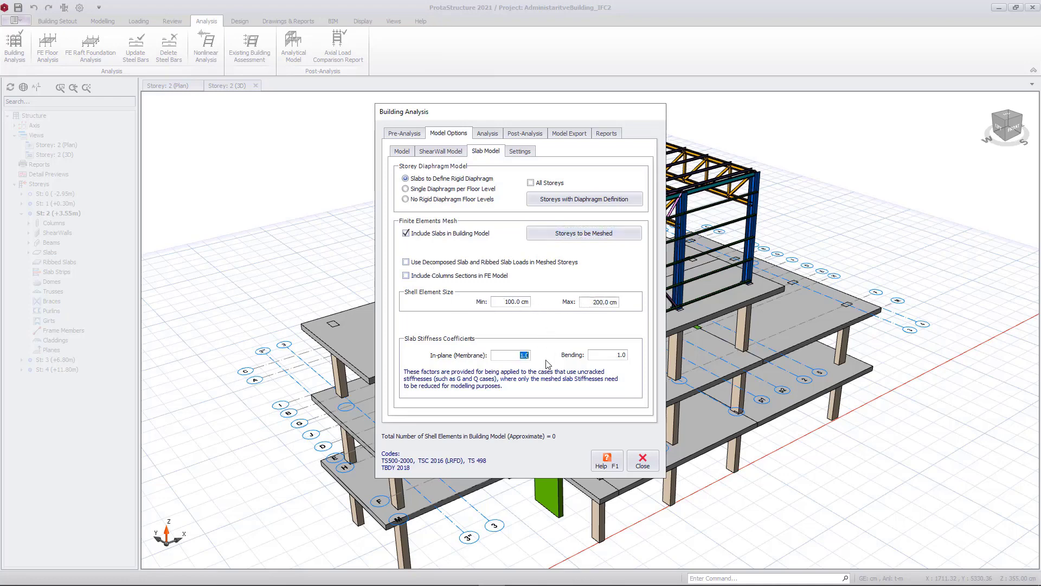
click(619, 356)
Run the building analysis without batch design options and close the summary report and analysis windows.
click(495, 136)
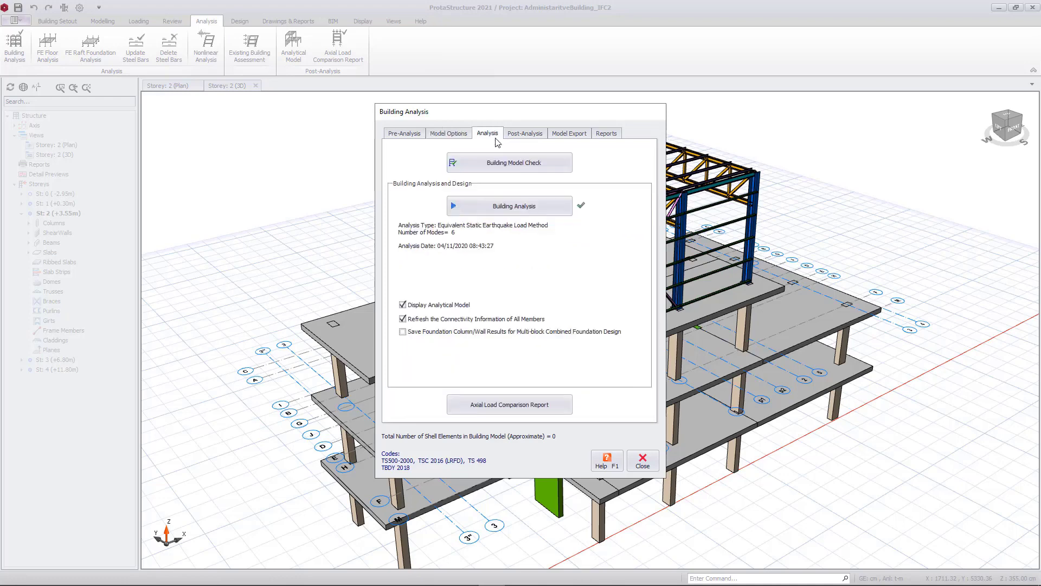
click(510, 208)
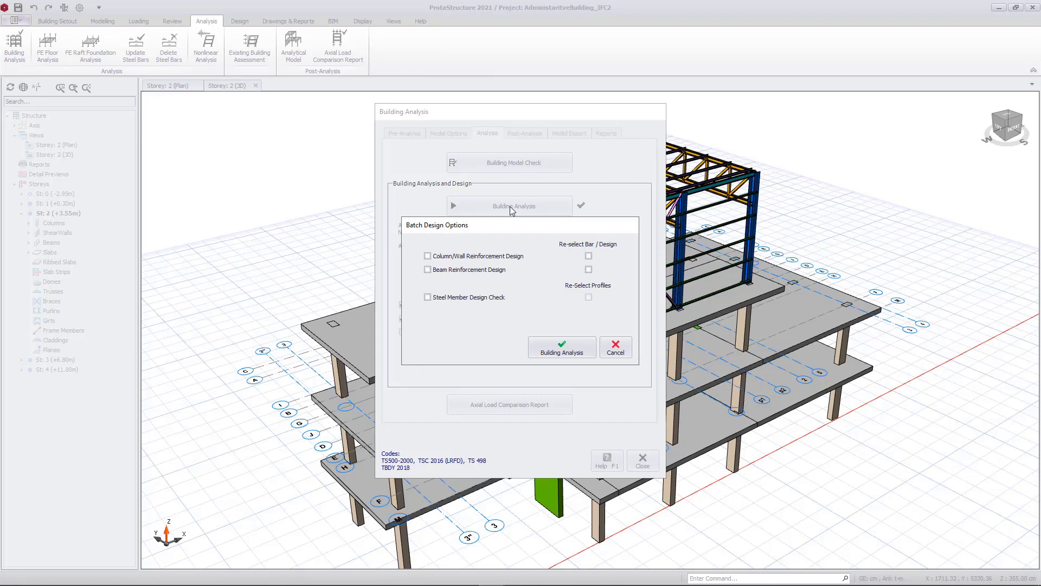
click(551, 343)
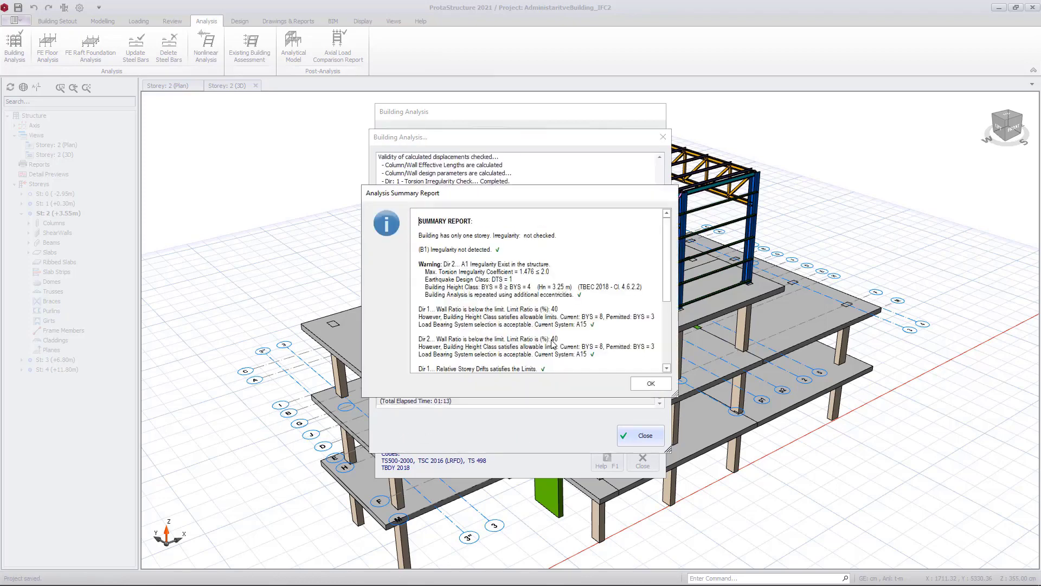
click(651, 384)
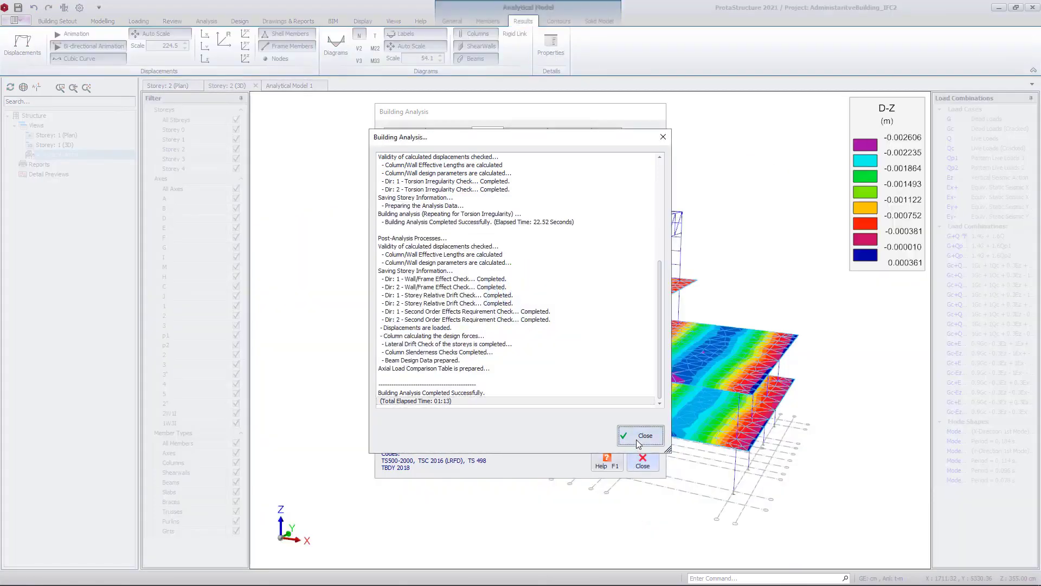
click(636, 440)
click(645, 461)
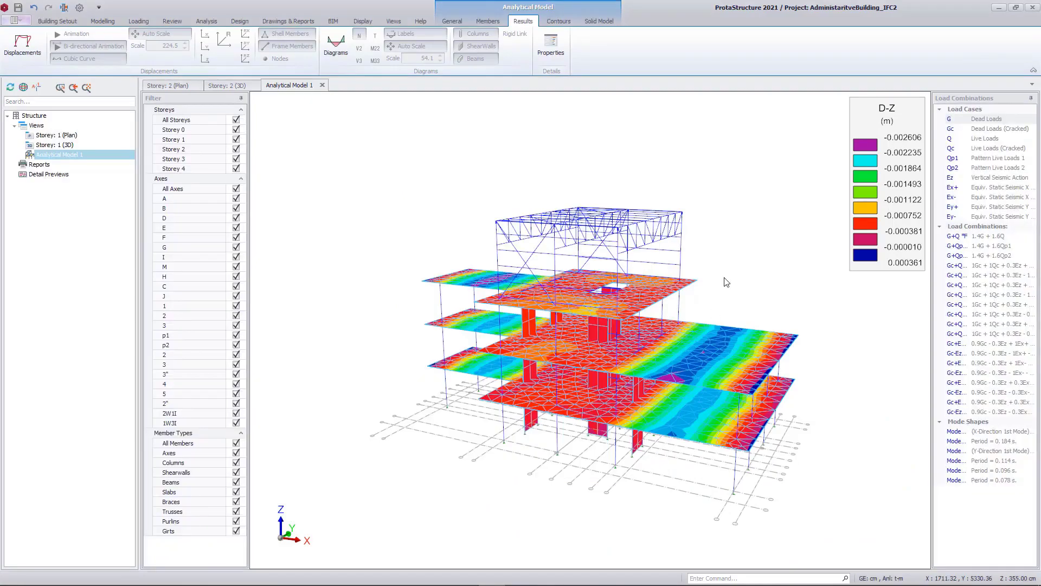
Display the displacements under dead load G on the analytical model and play then stop their animation.
middle_drag(759, 253, 449, 164)
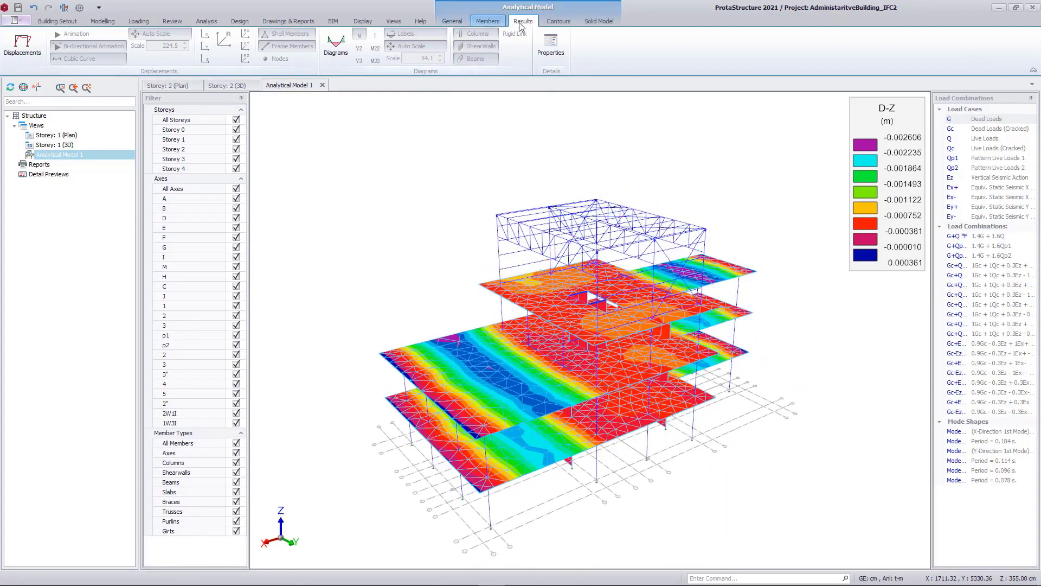
click(21, 54)
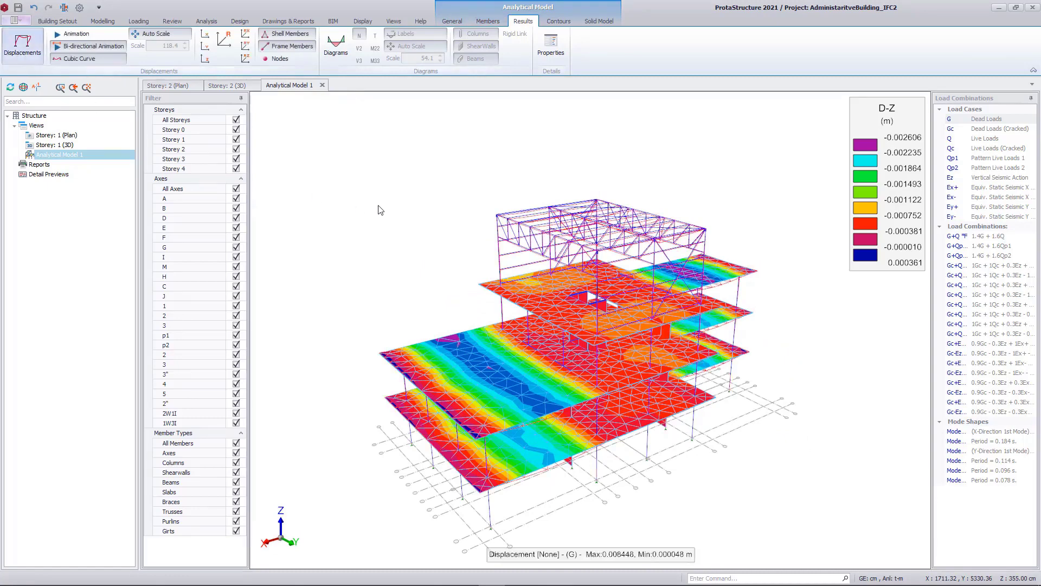
click(94, 36)
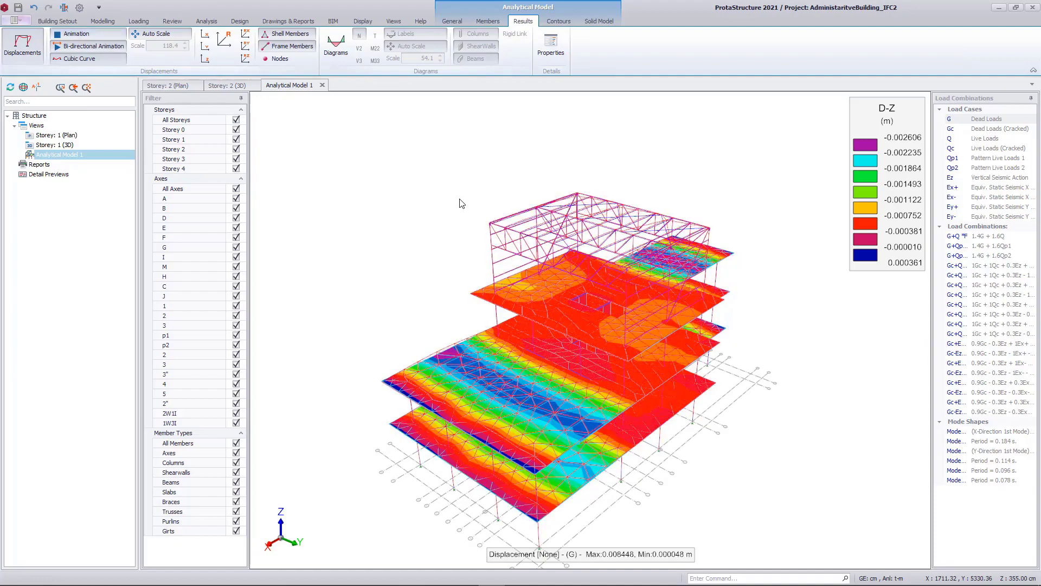
scroll(476, 271, up, 3)
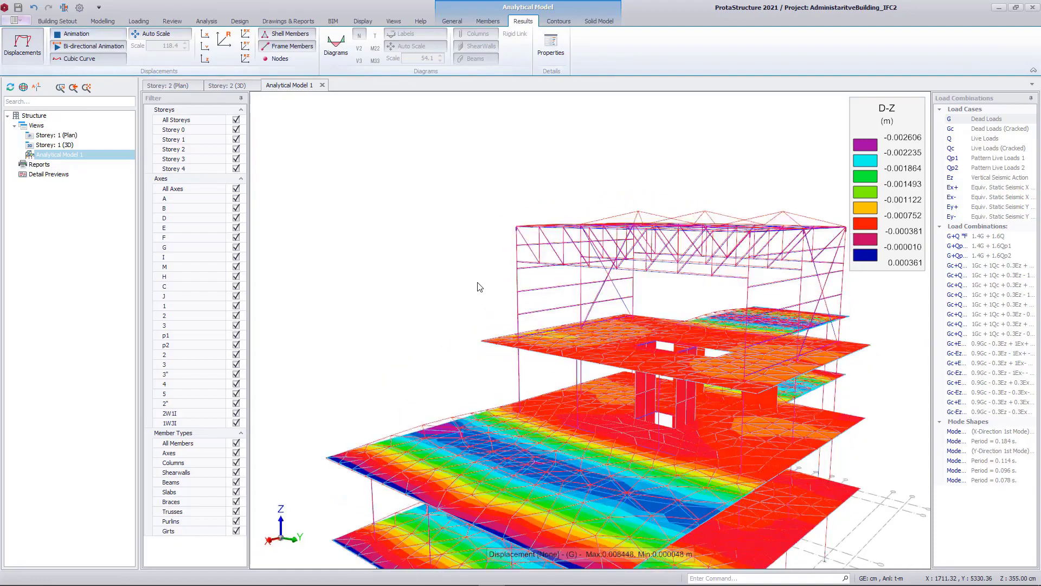
click(71, 35)
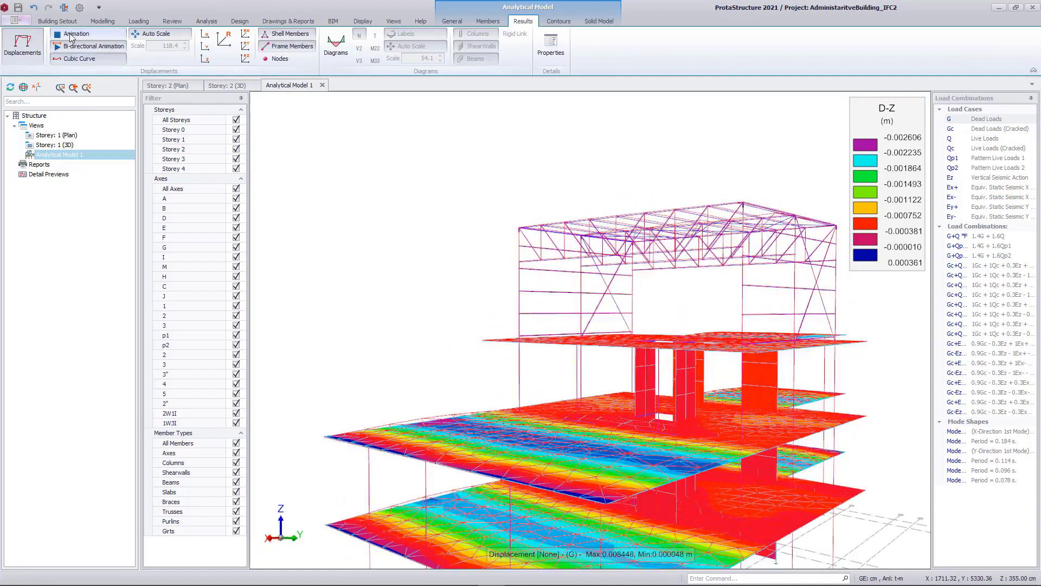
Display the member force diagrams on the analytical model and examine the M33 moments in the columns under dead load.
click(334, 53)
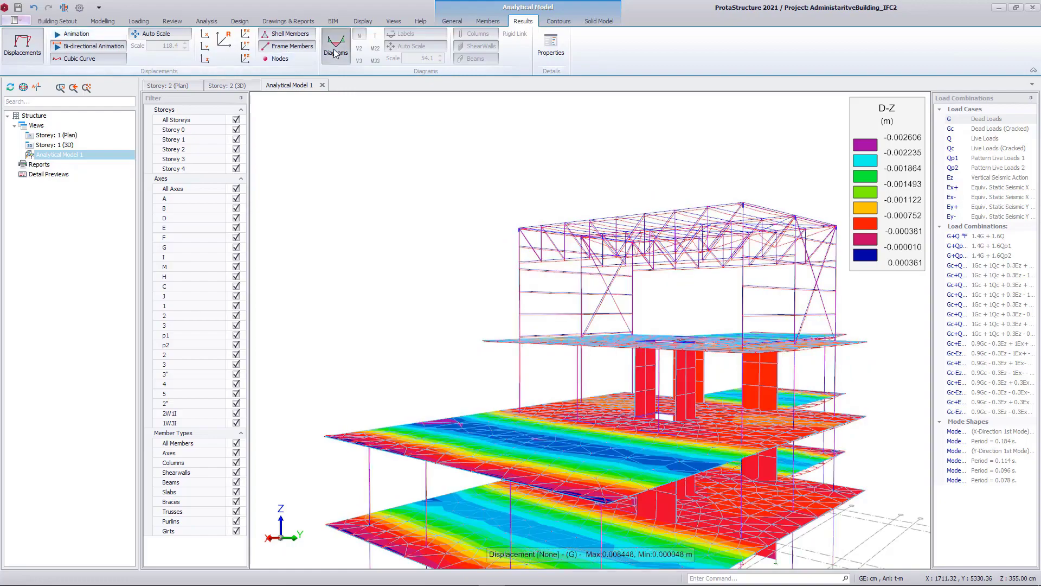
scroll(509, 267, up, 5)
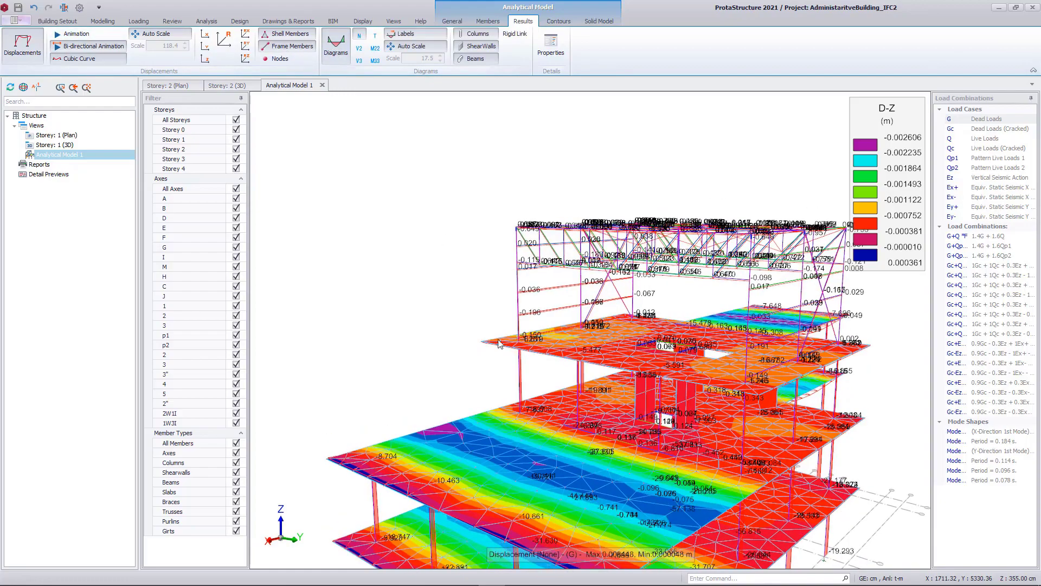
scroll(546, 298, down, 5)
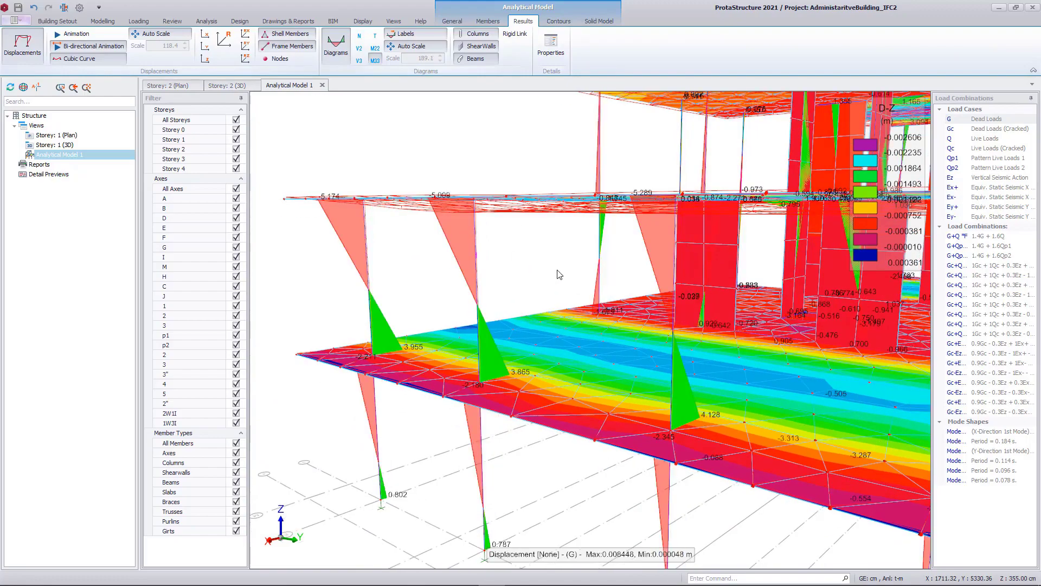
scroll(559, 274, down, 8)
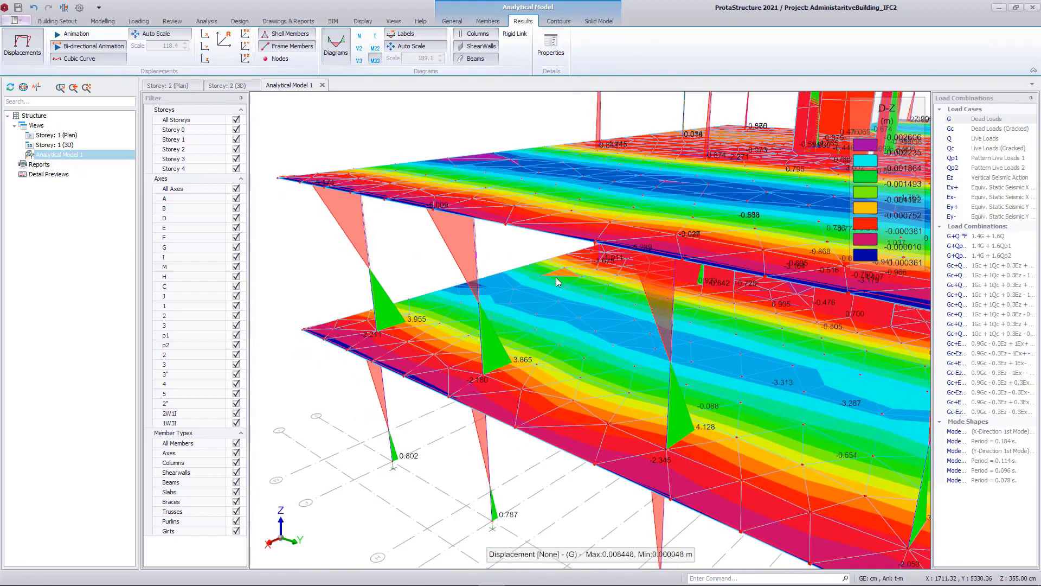
scroll(586, 317, down, 2)
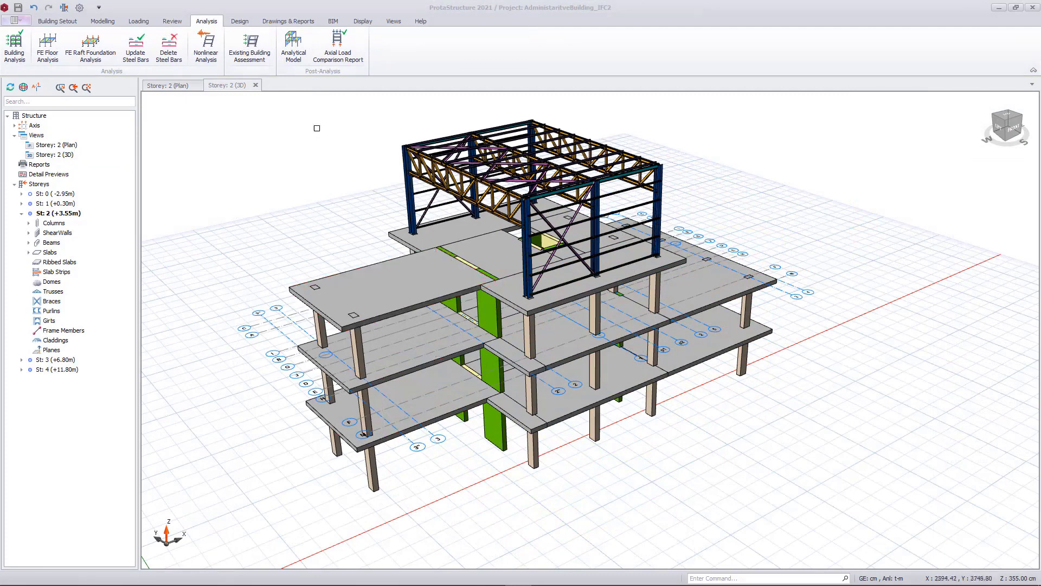
Run the batch design for column/wall reinforcement, beam reinforcement and steel member checks, re-selecting bars for columns/walls and beams.
click(240, 21)
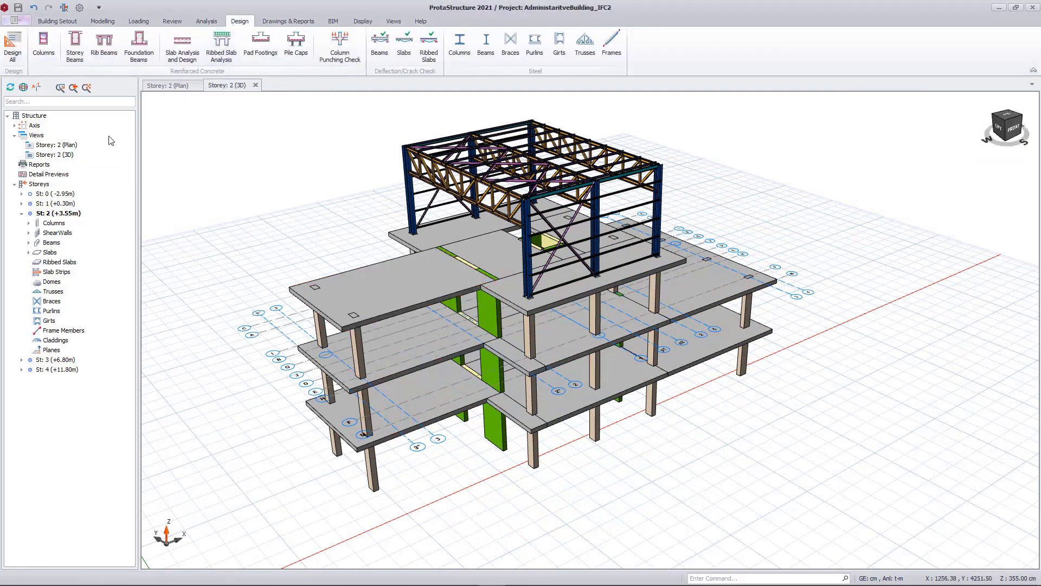
click(13, 54)
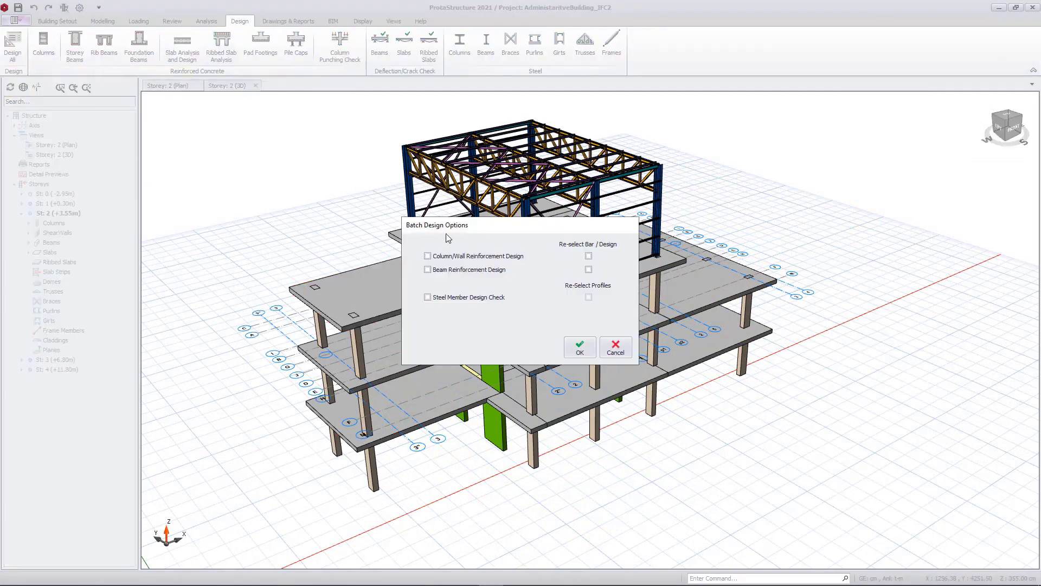
click(463, 259)
click(458, 270)
click(589, 256)
click(589, 270)
click(448, 298)
click(581, 346)
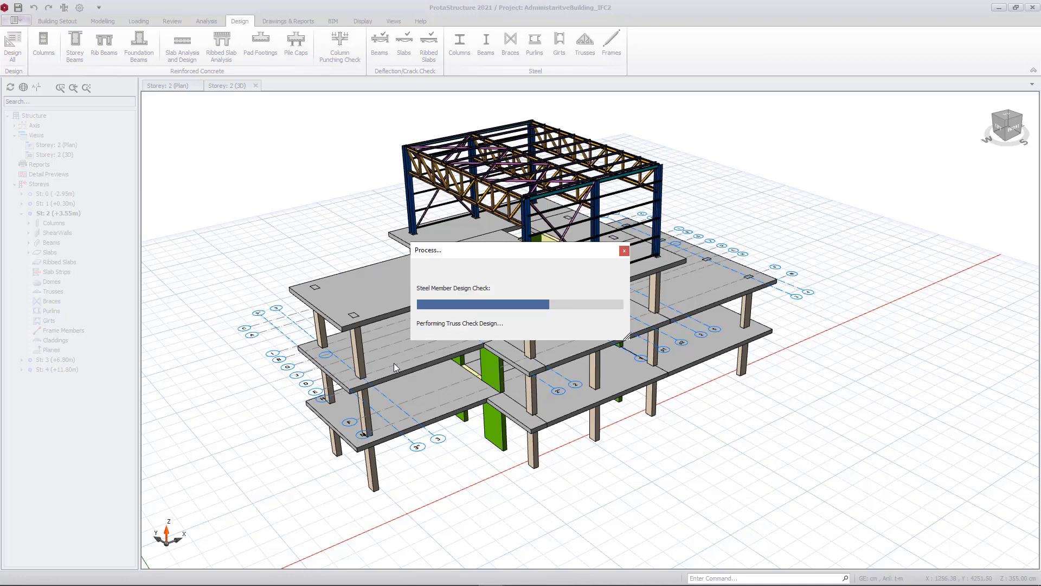
Colour the 3D model members by their design status.
click(172, 21)
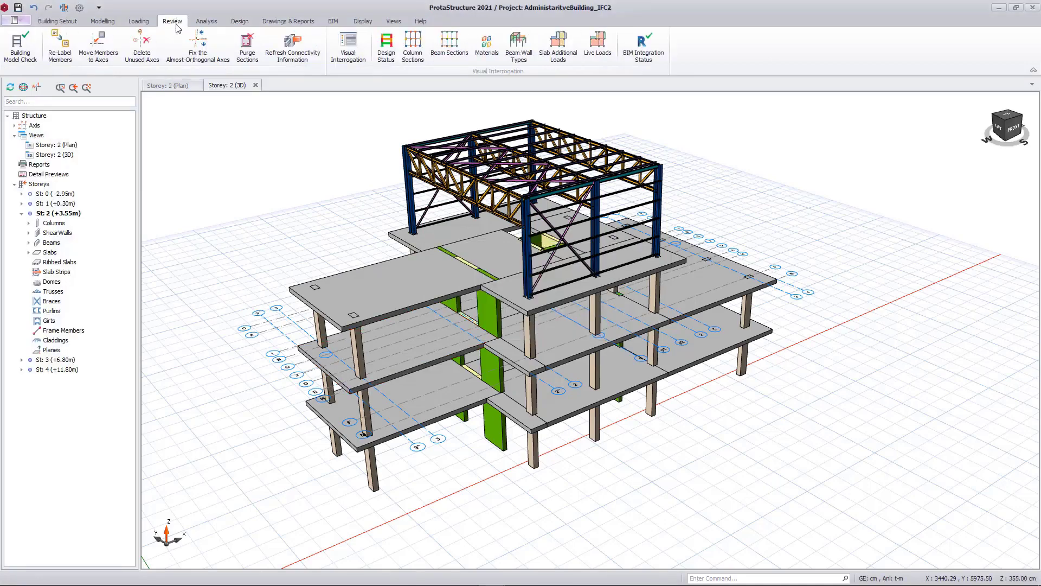
click(386, 46)
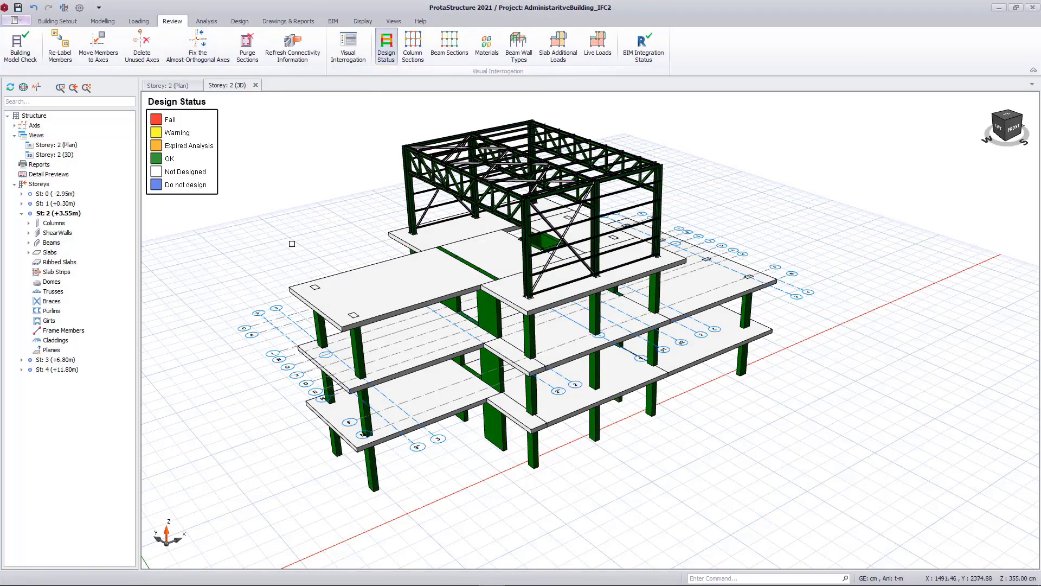
mouse_move(292, 244)
middle_down()
mouse_move(230, 204)
mouse_move(300, 211)
middle_up()
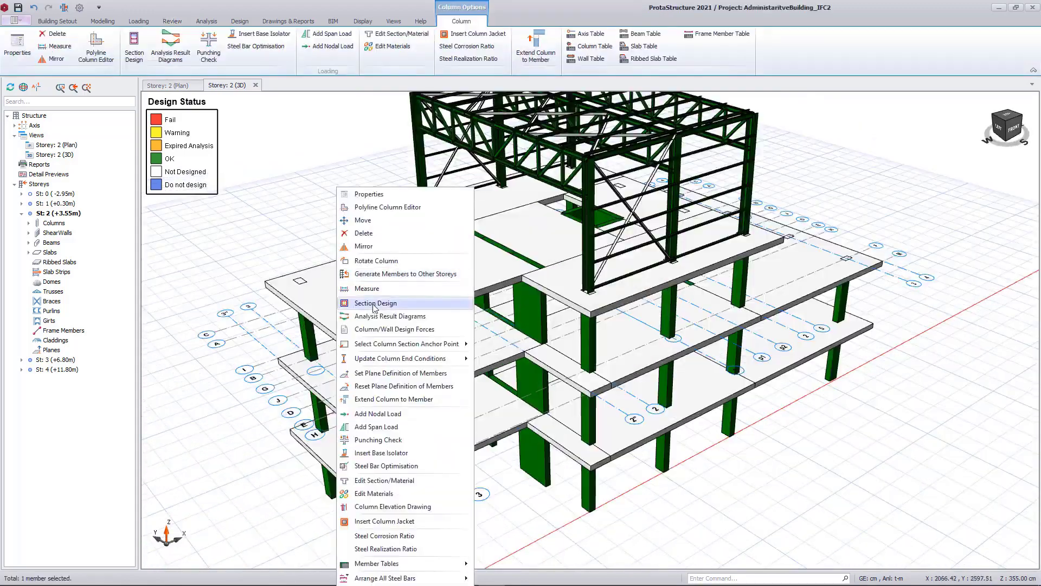
Open the section design of concrete corner column S36 on storey 3 and review its interaction diagrams.
click(373, 305)
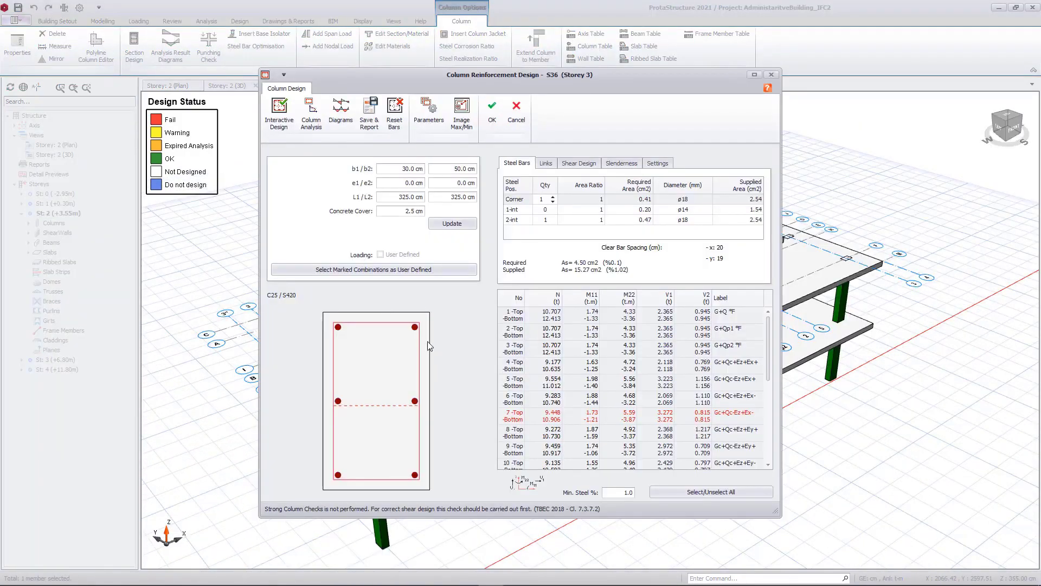
click(322, 130)
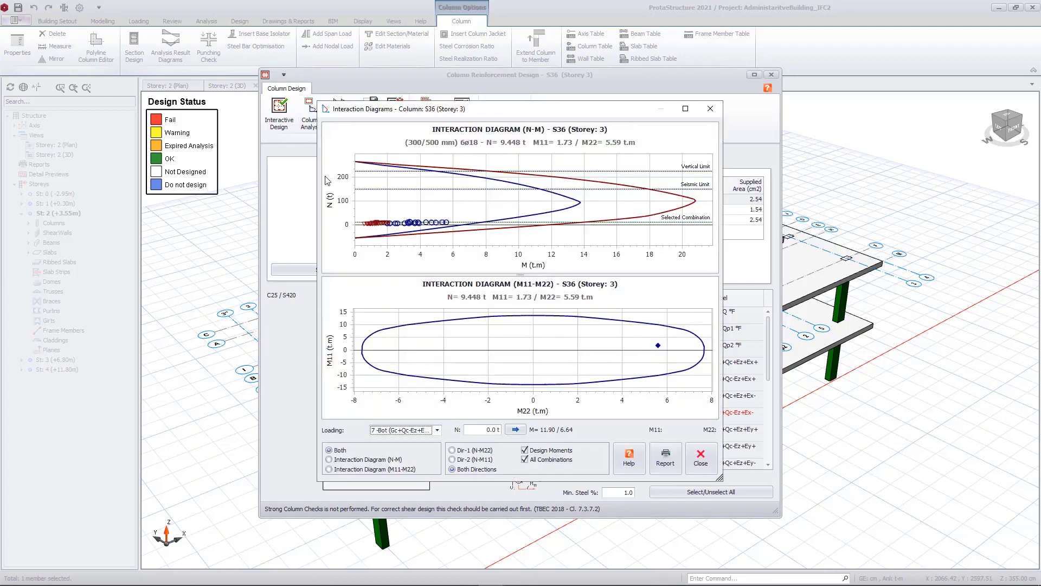
click(698, 461)
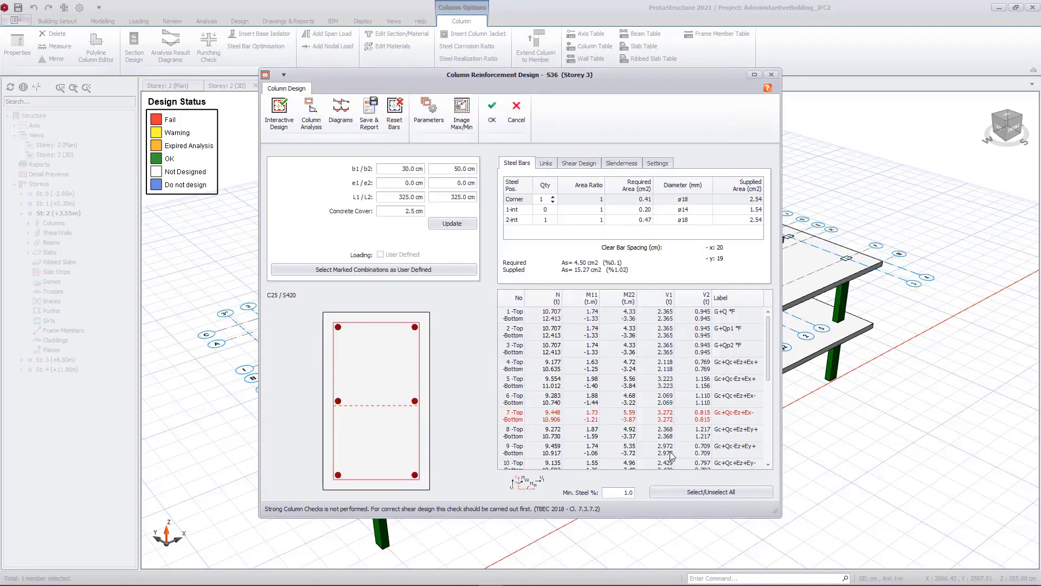
Examine column S36's design diagrams for Gc, Qp1, Ez and the Gc+Qc+Ez+Ex+ and Gc+Qc+Ez+Ex- combinations, and accept the column design.
click(333, 120)
click(195, 255)
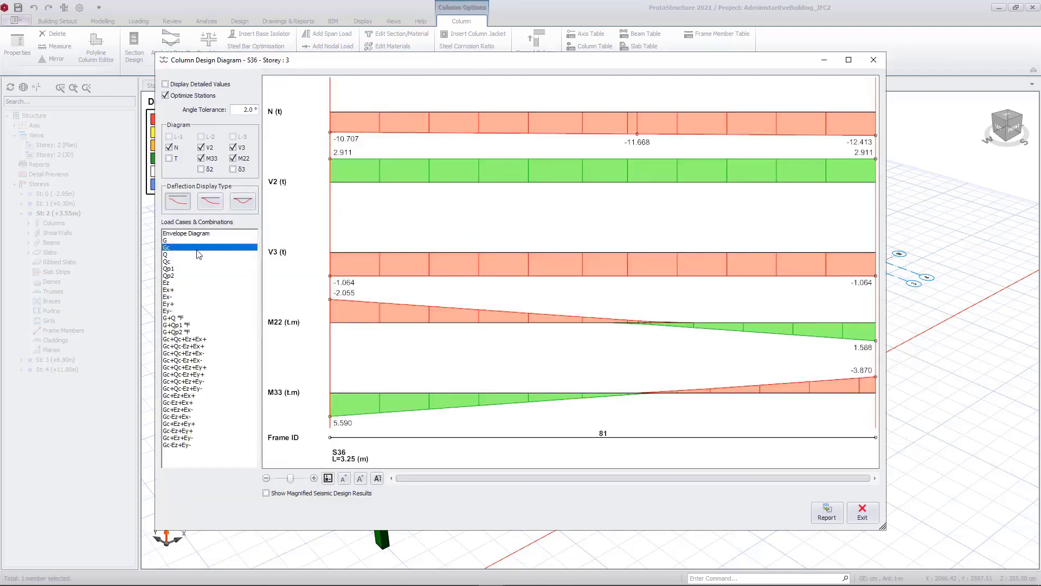
click(193, 268)
click(191, 283)
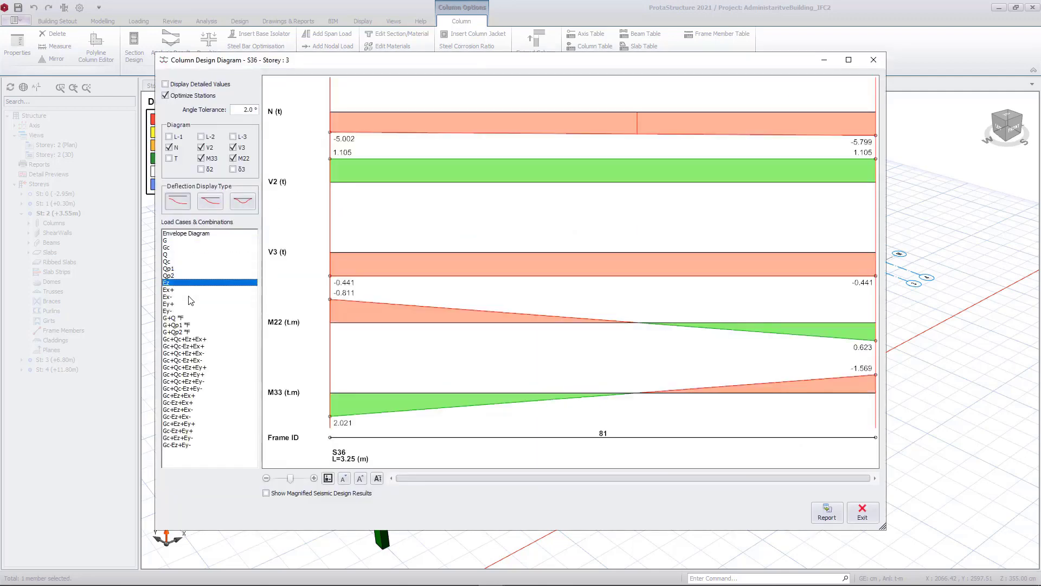
click(190, 340)
click(191, 354)
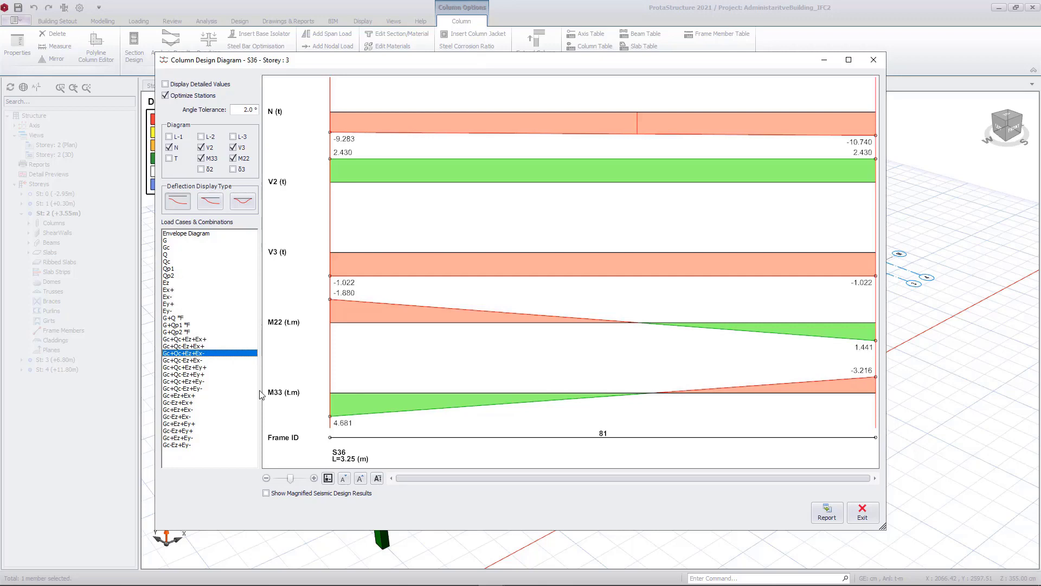
click(861, 514)
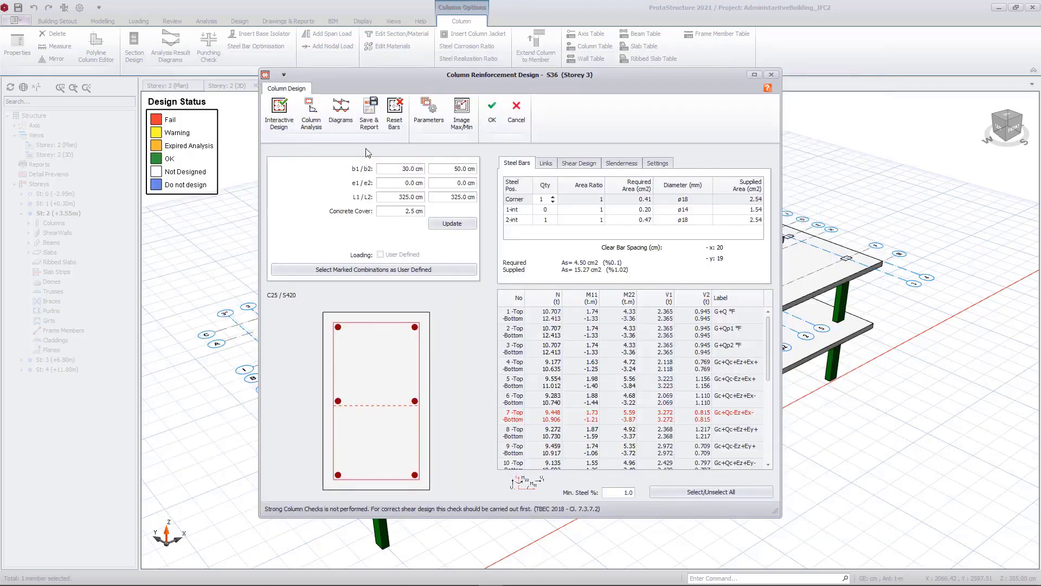
click(491, 111)
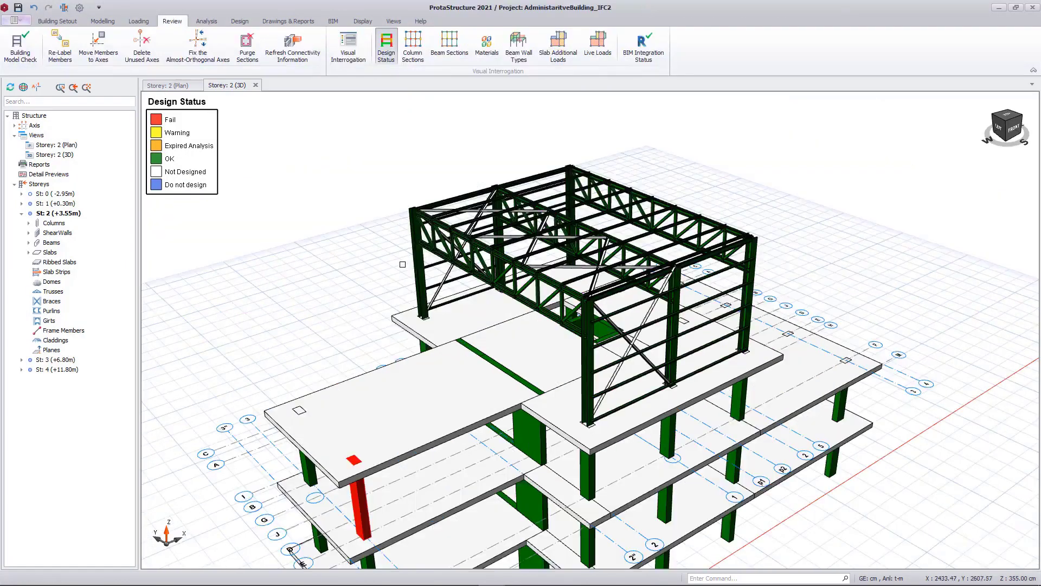
Review steel column S24's design, expanding the section classification, combined forces and axial compression calculation details, and leave without changes.
click(419, 261)
right_click(378, 213)
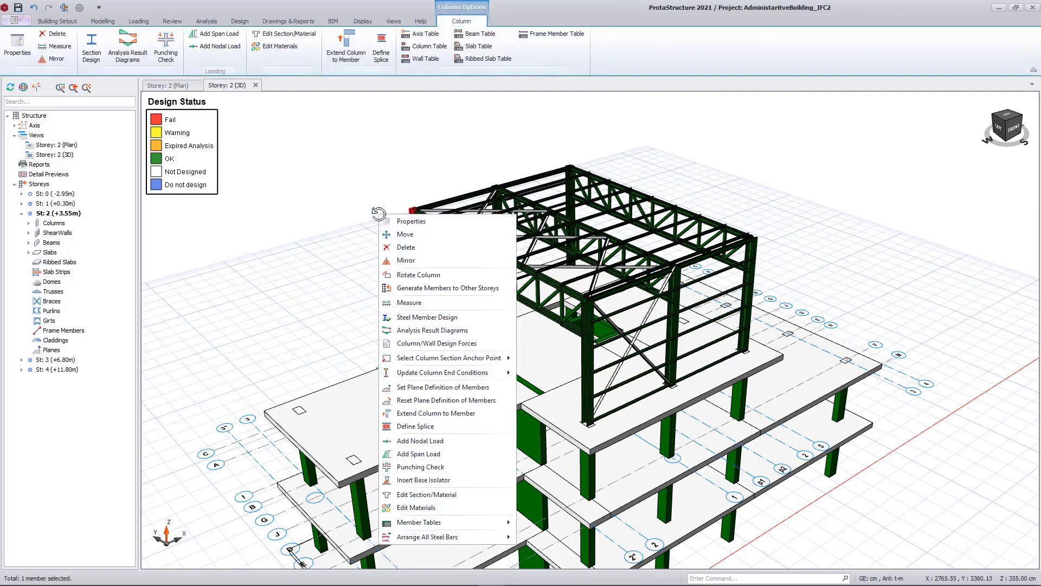
click(420, 318)
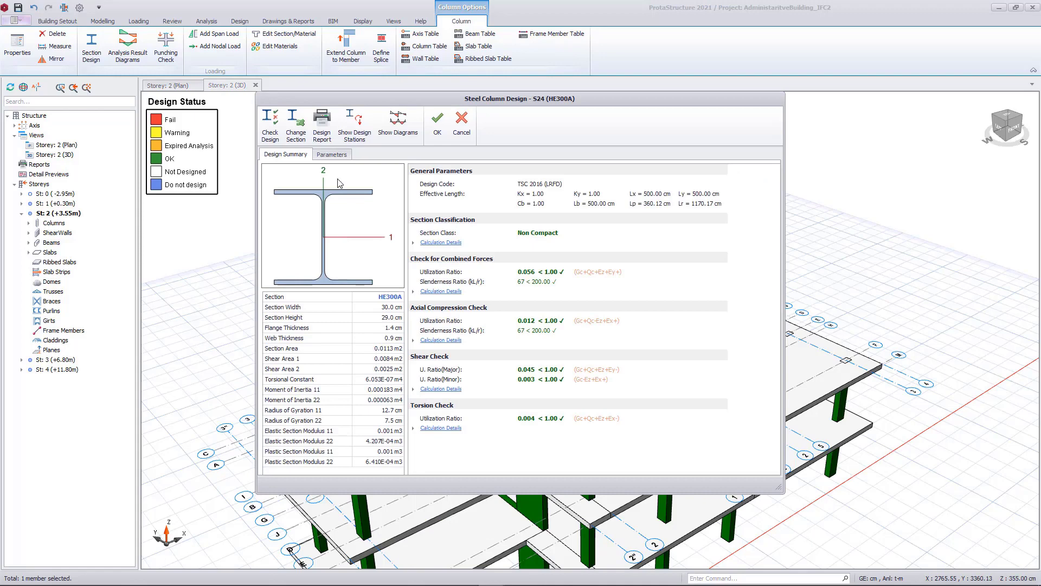
click(414, 243)
click(413, 311)
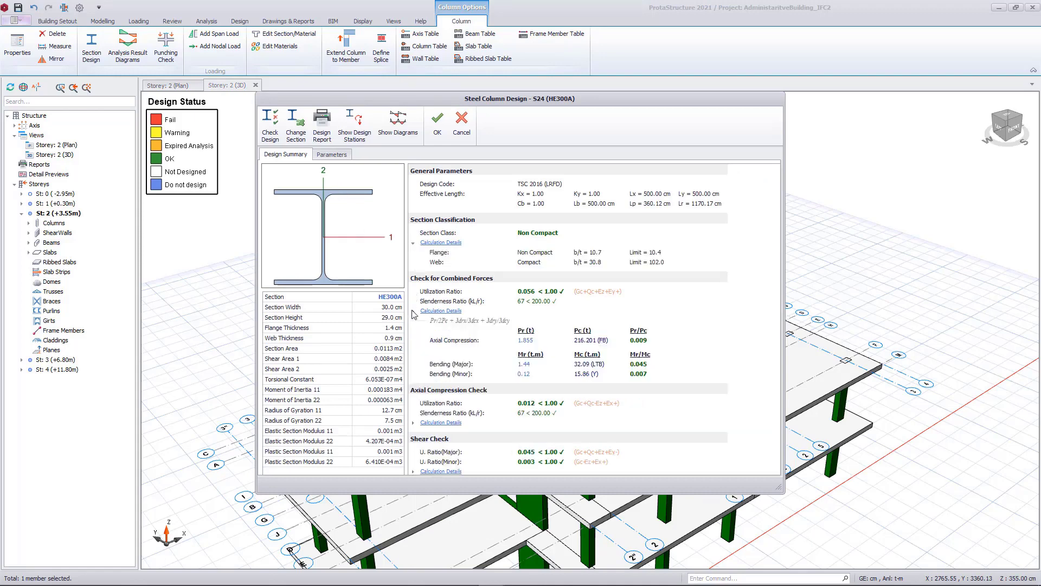
click(413, 423)
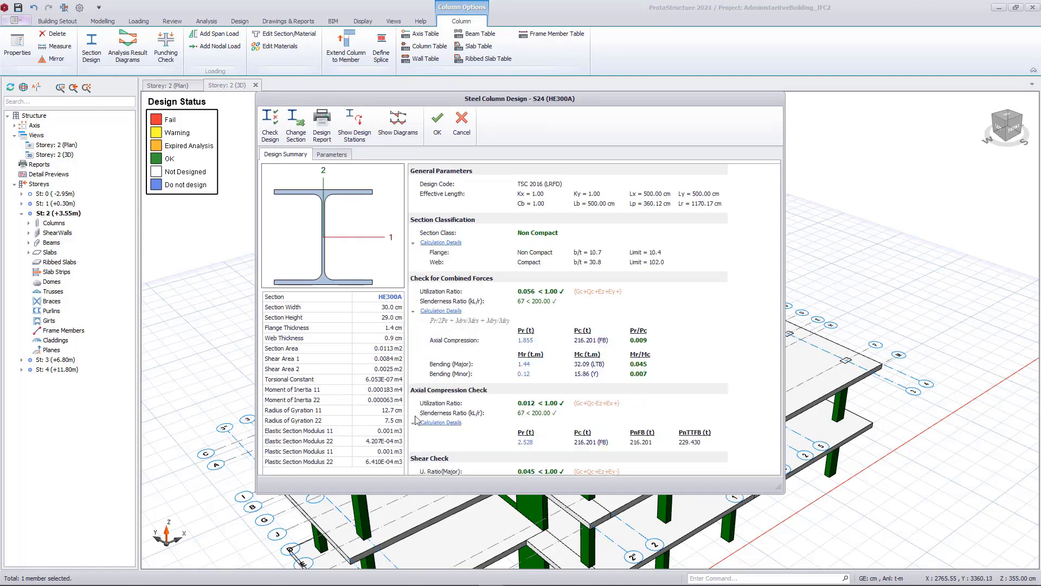
click(461, 129)
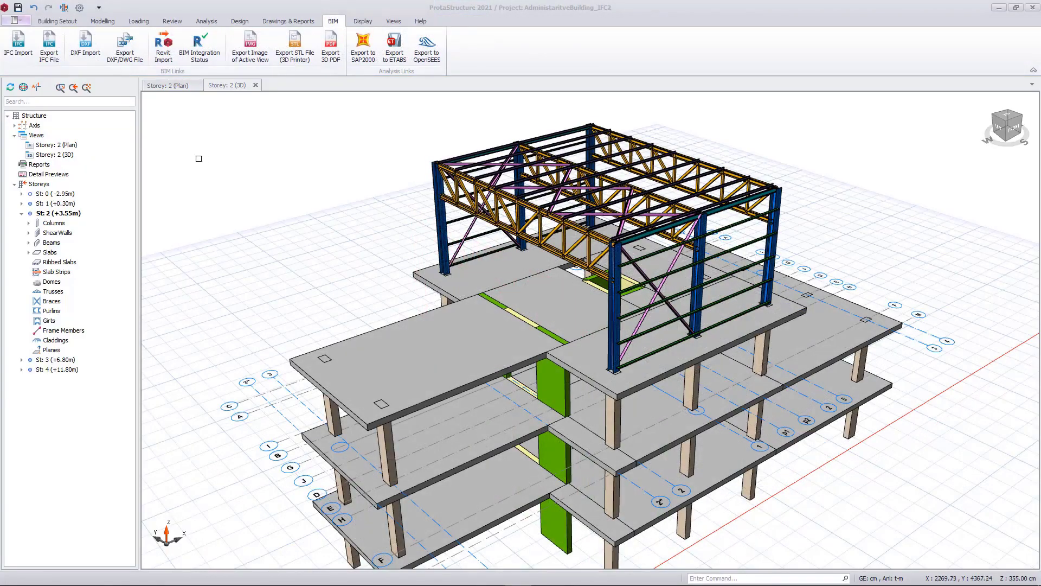
Export the model as an IFC file named Administrative_Office_IFC_Str11.ifc into the BIM folder on the desktop.
click(54, 52)
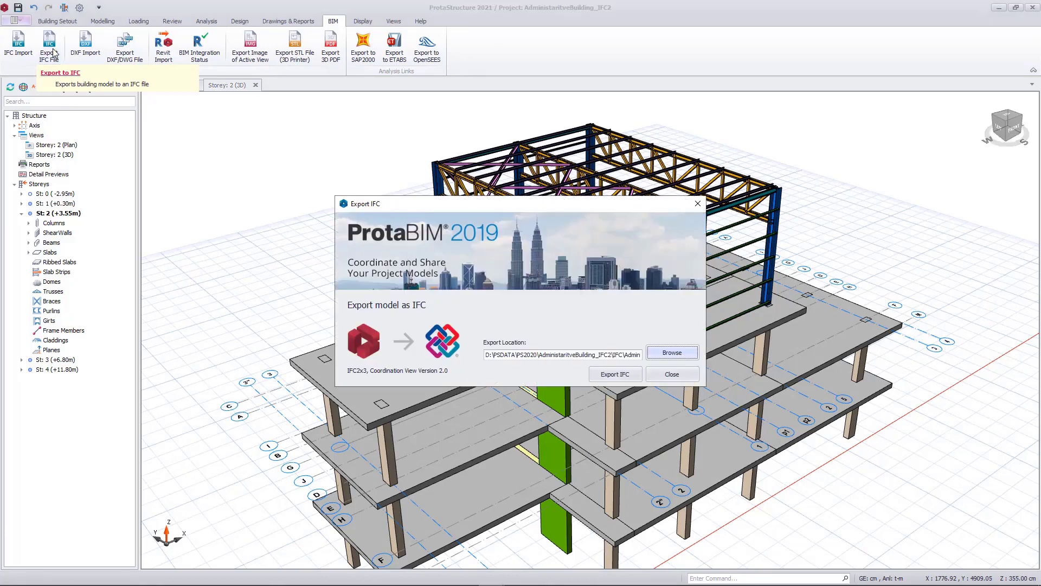
click(677, 358)
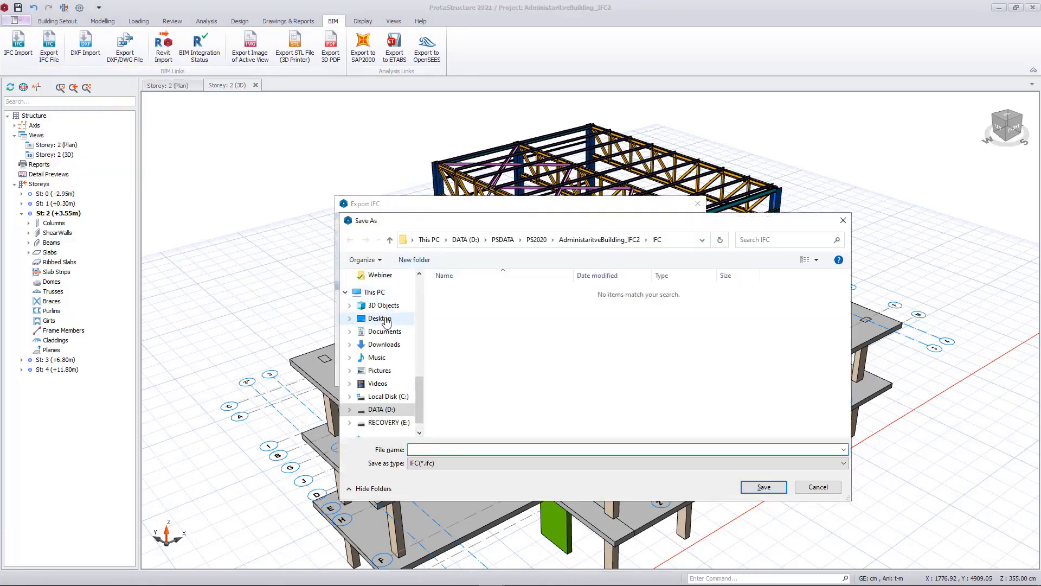
click(403, 319)
double_click(454, 292)
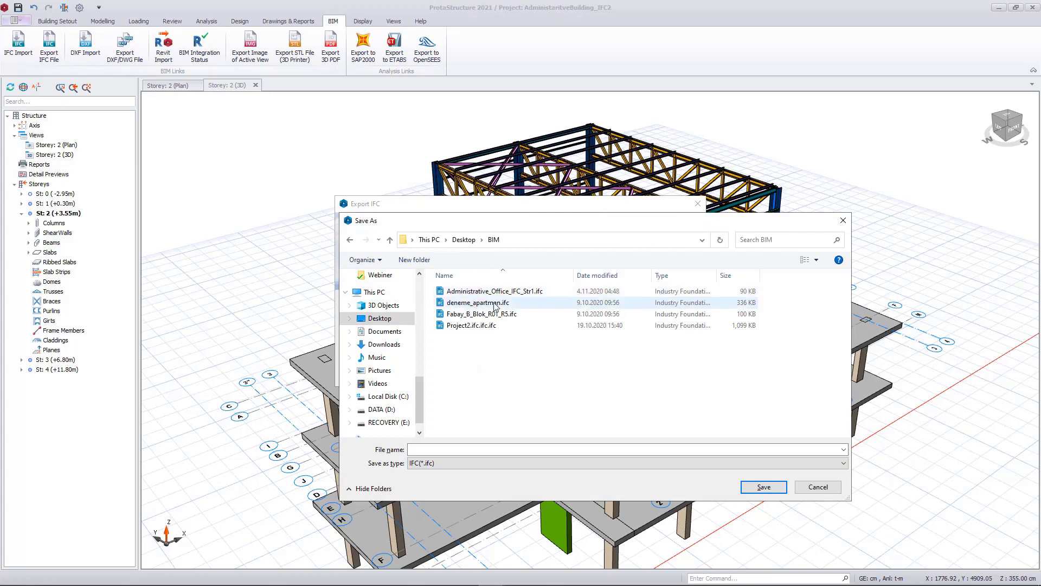
click(488, 291)
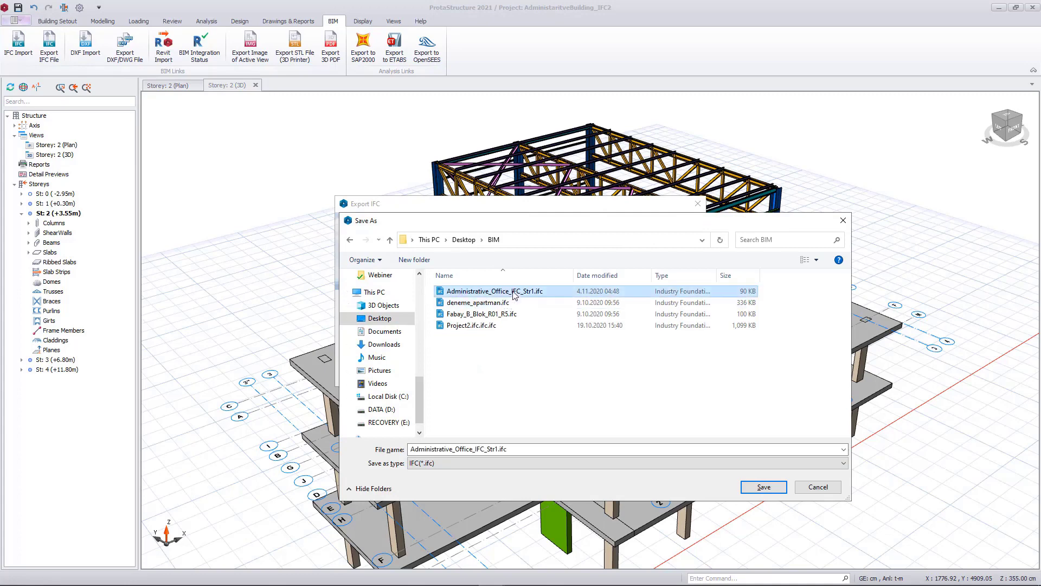
click(498, 447)
click(495, 449)
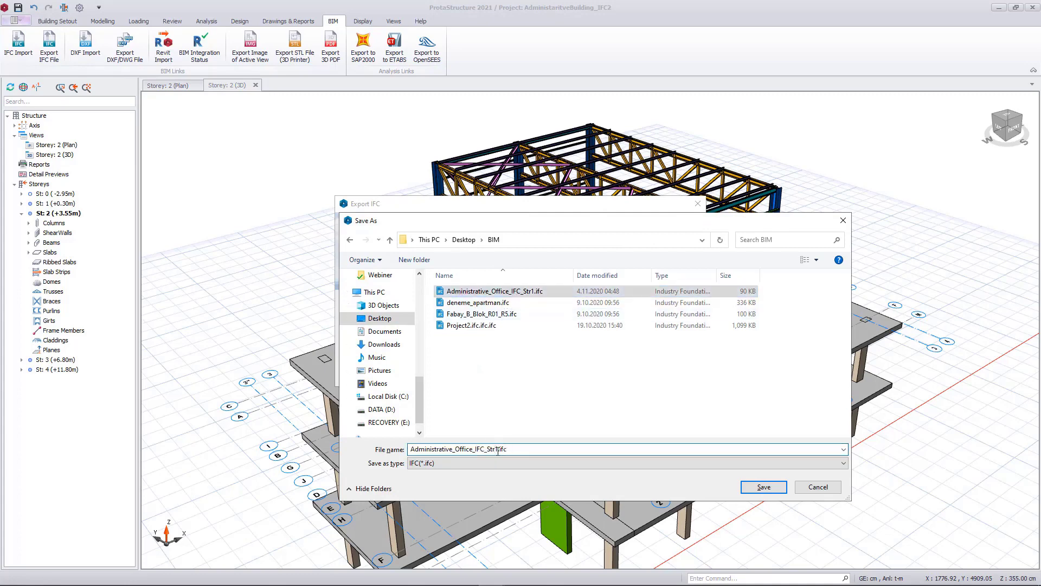
click(762, 487)
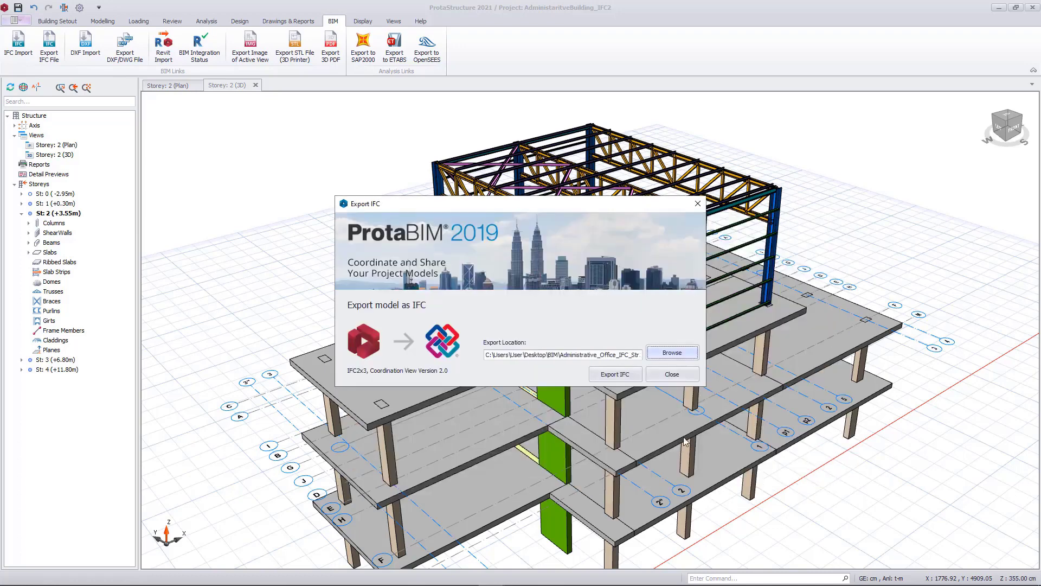
click(607, 377)
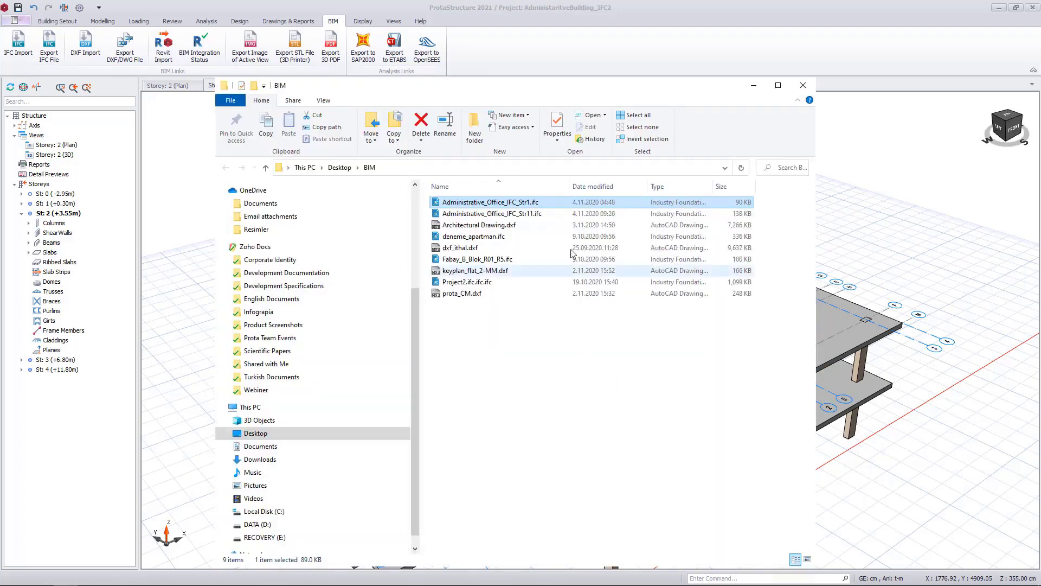
Open the exported Administrative_Office_IFC_Str11.ifc in BIM Vision and inspect the steel roof and slabs up close.
click(544, 216)
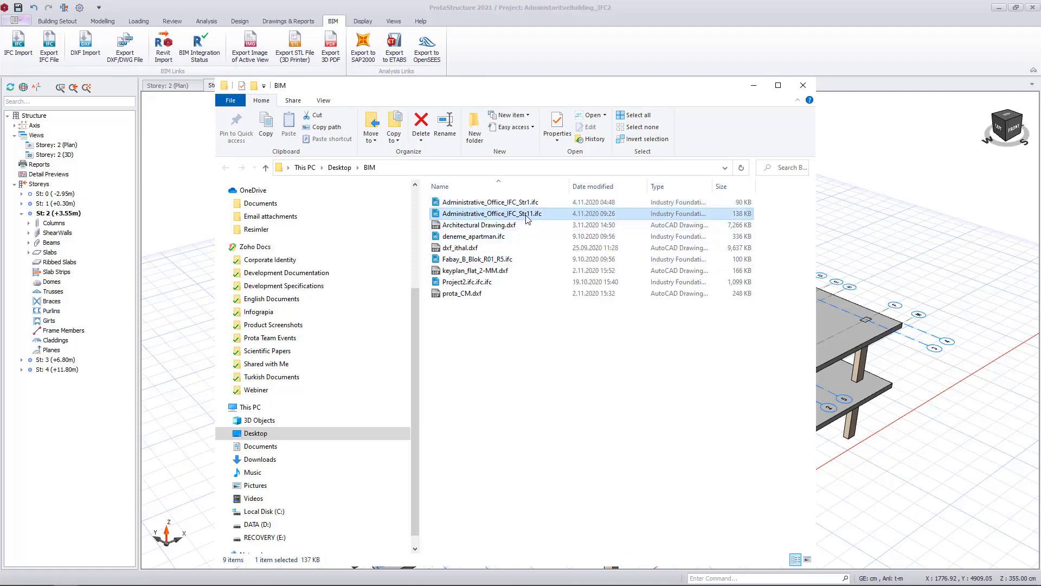
double_click(526, 215)
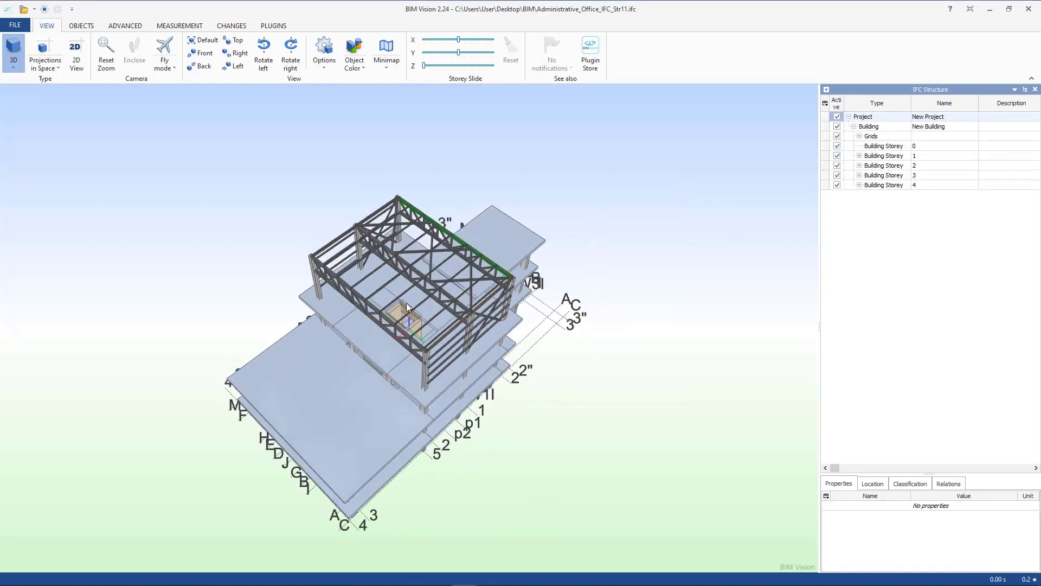
scroll(406, 303, up, 6)
scroll(414, 343, down, 10)
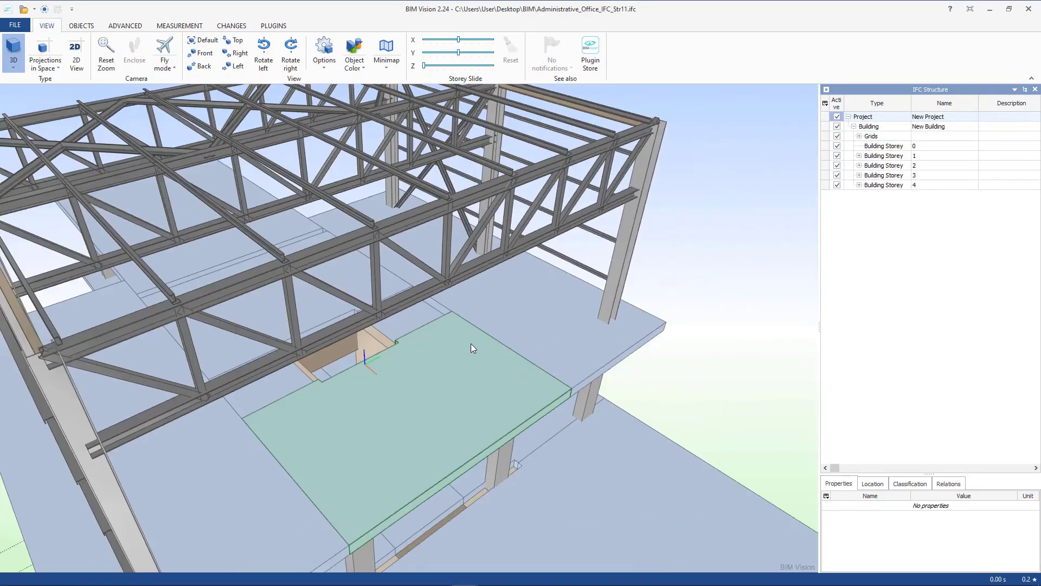
scroll(276, 381, up, 5)
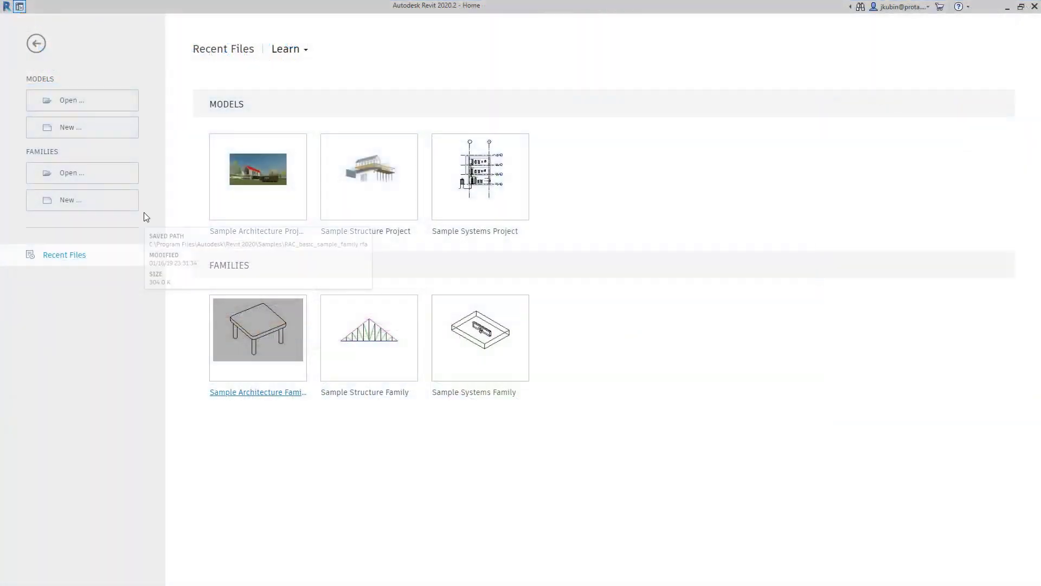
Switch to Revit and create a new project from the ProtaStructure_Metric_2020_2 template.
click(126, 135)
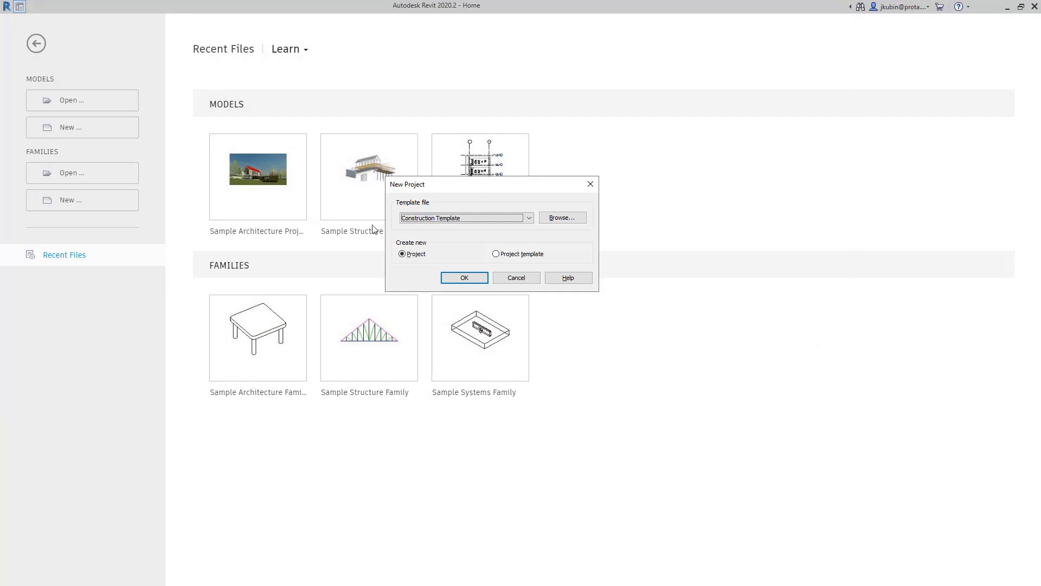
click(460, 218)
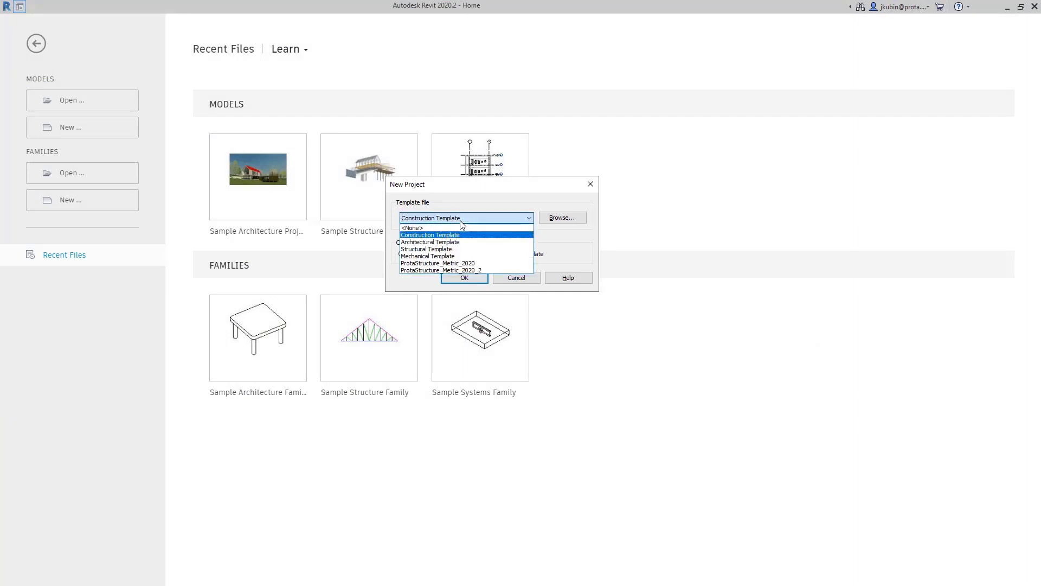
click(465, 269)
click(468, 278)
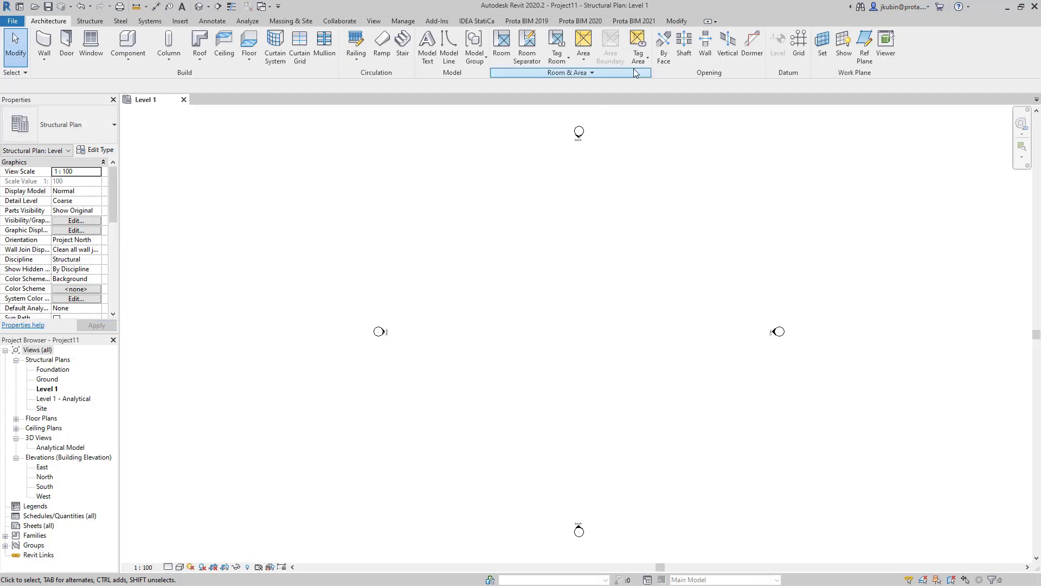
Start a ProtaStructure import with Prota BIM 2021 and choose the project file AdministrativeBld_1.Prota.
click(634, 21)
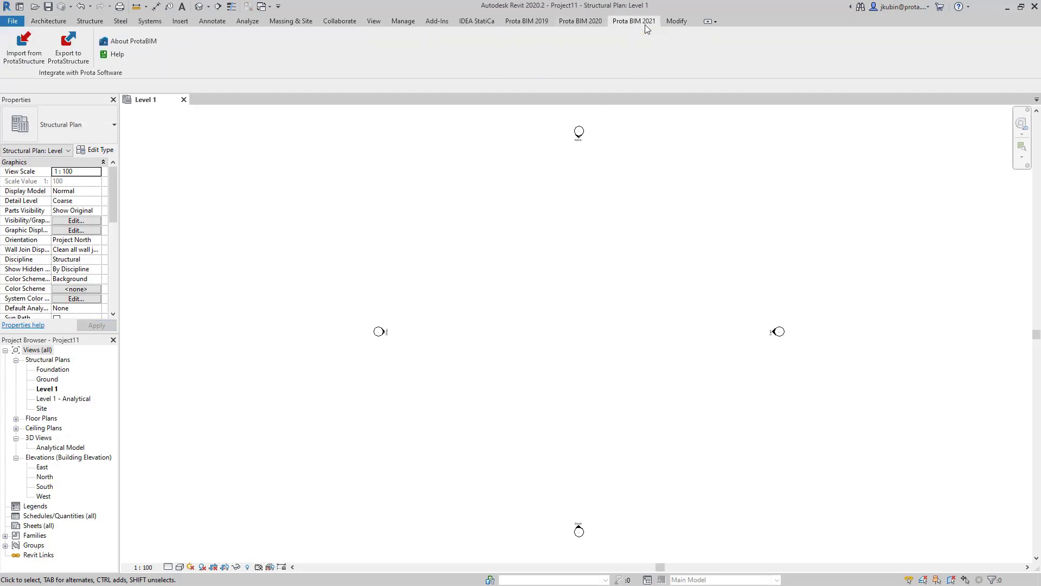
click(14, 54)
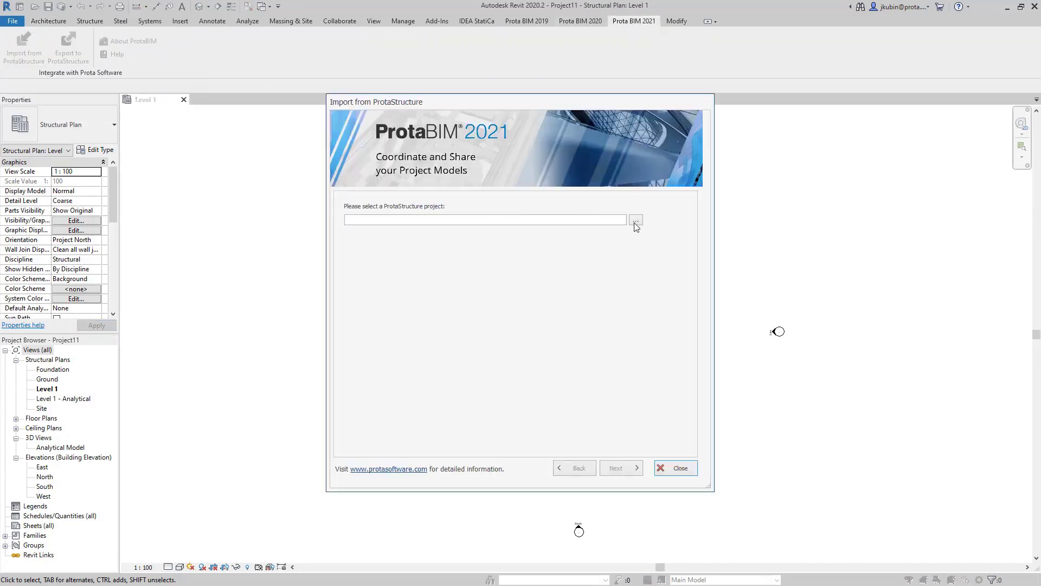
click(636, 221)
click(542, 256)
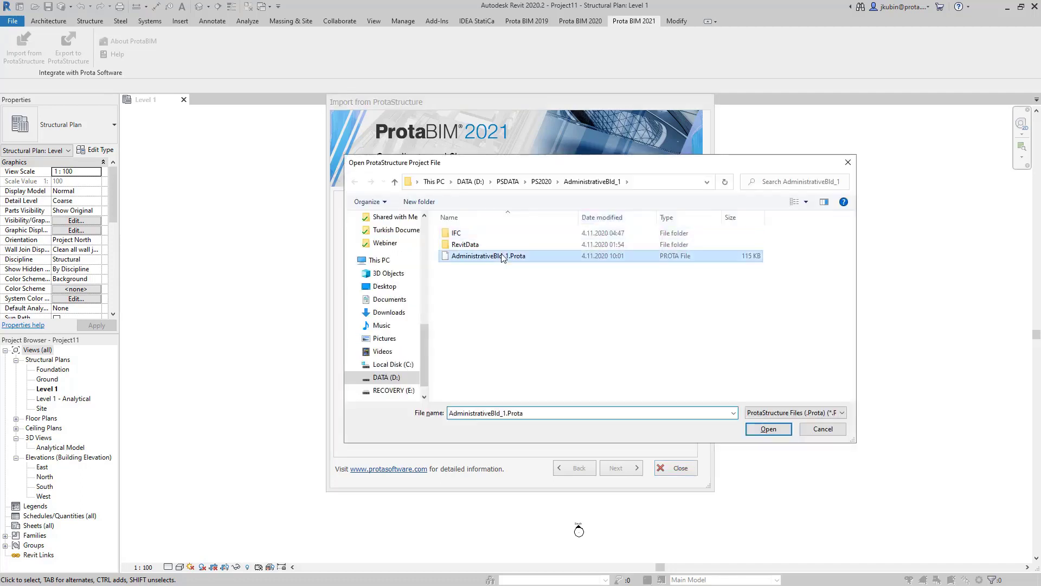
click(783, 431)
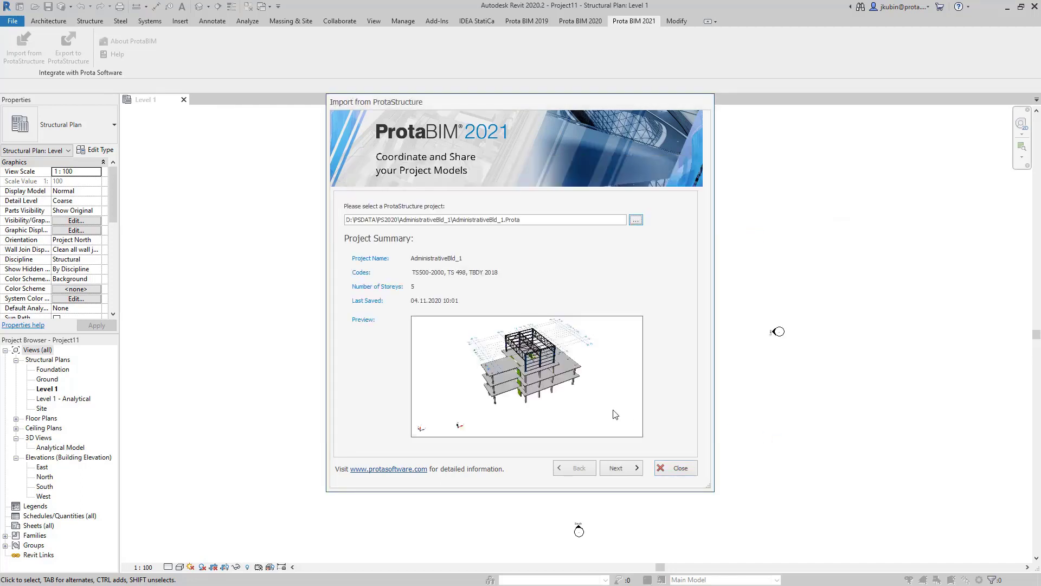
Import all levels and all structural member types as a first-time import, keeping the listed section mappings, and close the import summary.
click(639, 472)
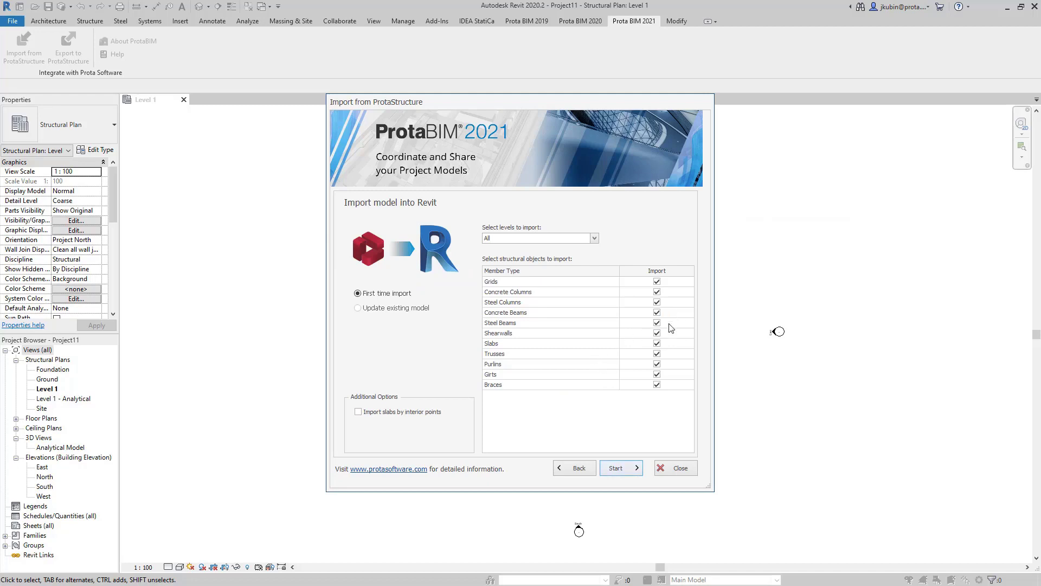
click(637, 469)
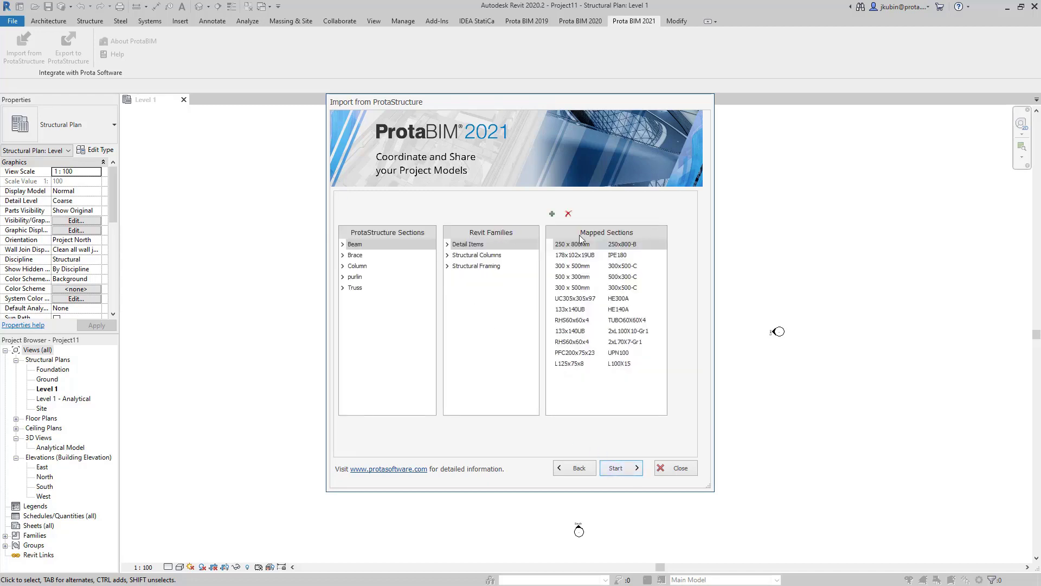
click(611, 470)
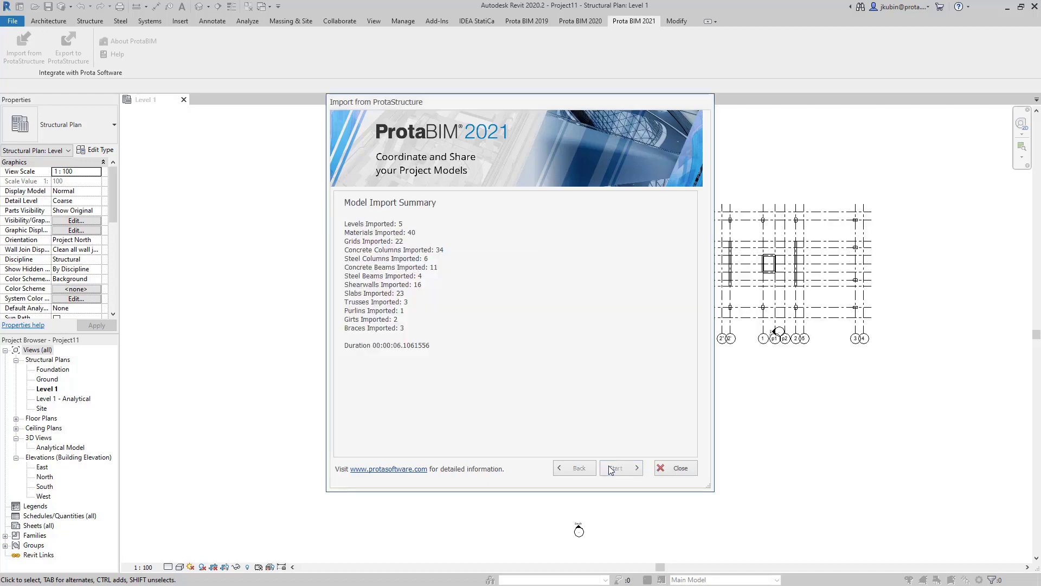
click(679, 469)
Create the default 3D view of the imported building and set its visual style to Realistic.
click(380, 23)
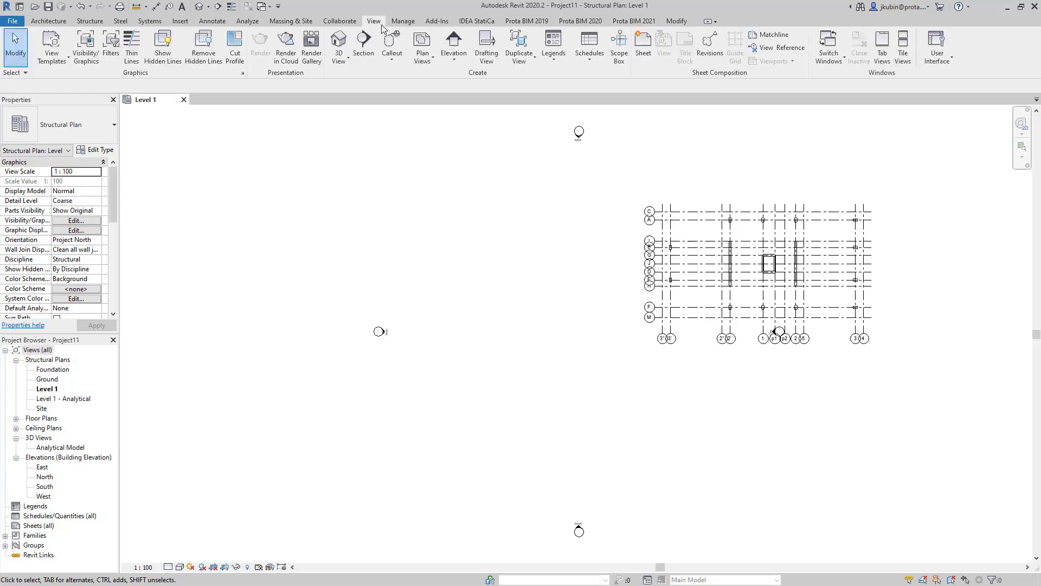
click(339, 41)
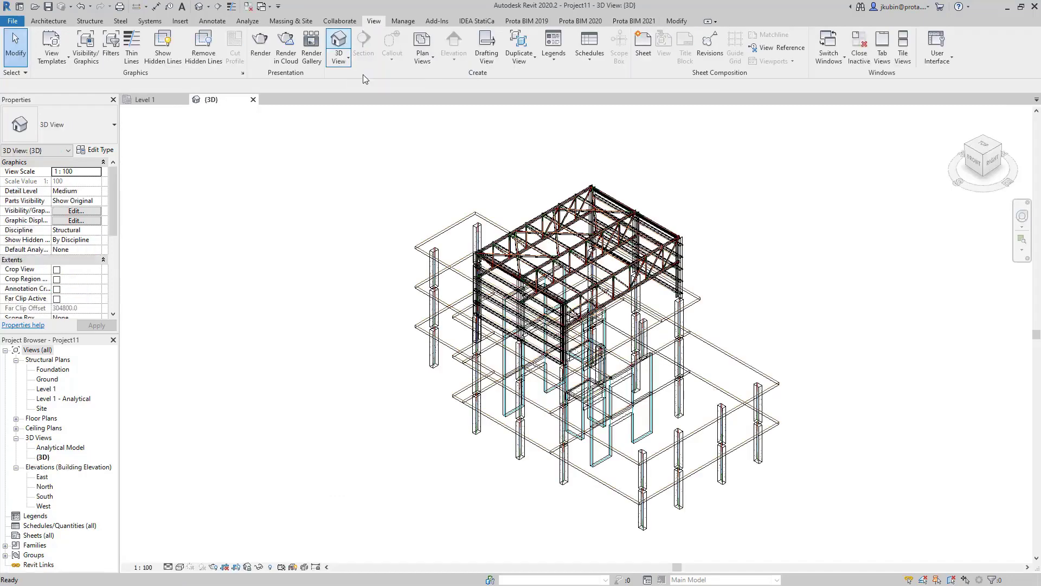
scroll(502, 312, up, 3)
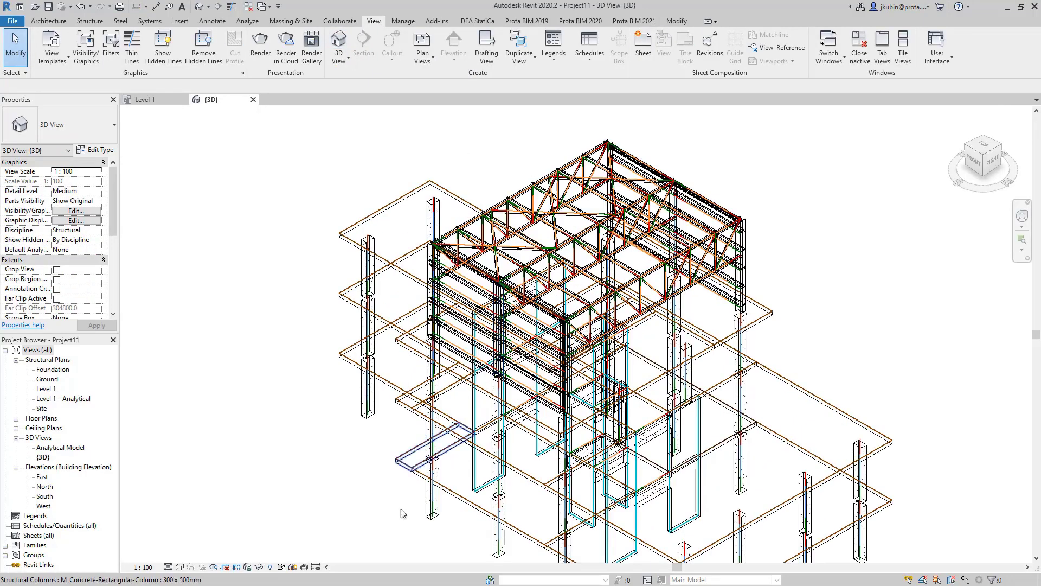
click(179, 567)
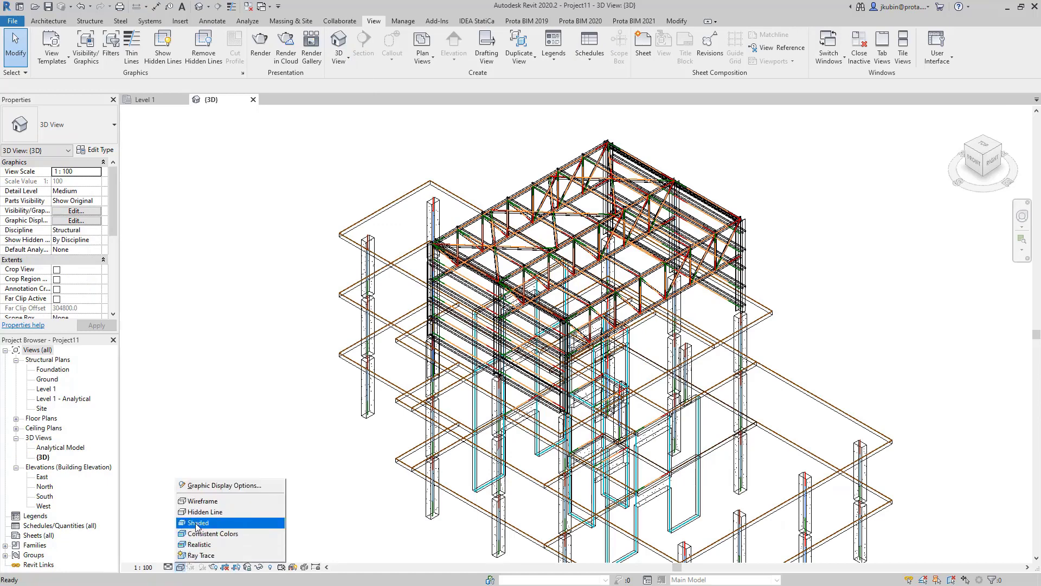
click(191, 543)
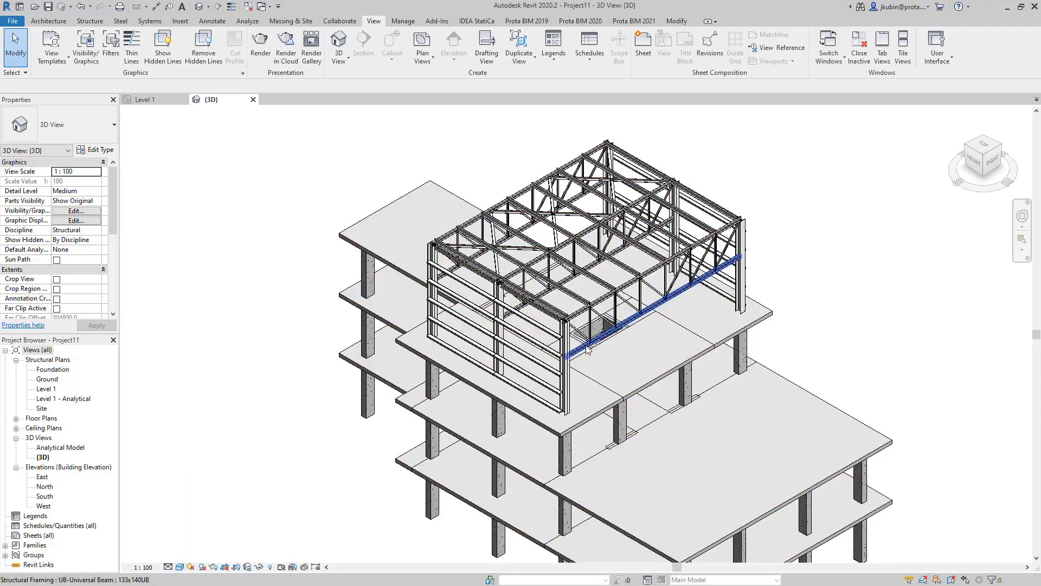
Inspect the imported model up close, selecting a steel wall girt, a steel corner column, a concrete column and the adjoining floor slab.
shift+middle_drag(588, 347, 534, 268)
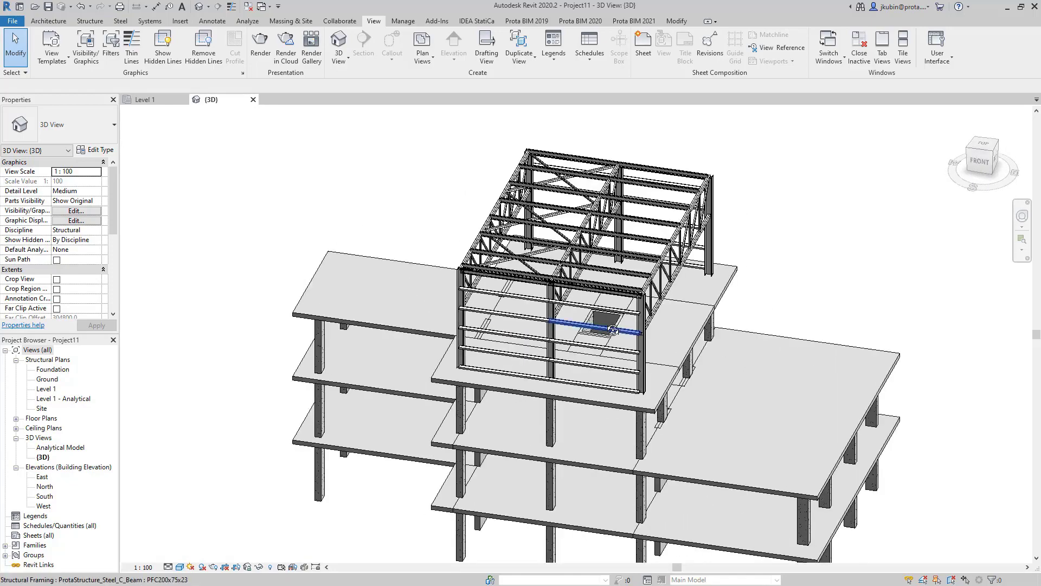
middle_drag(444, 313, 504, 265)
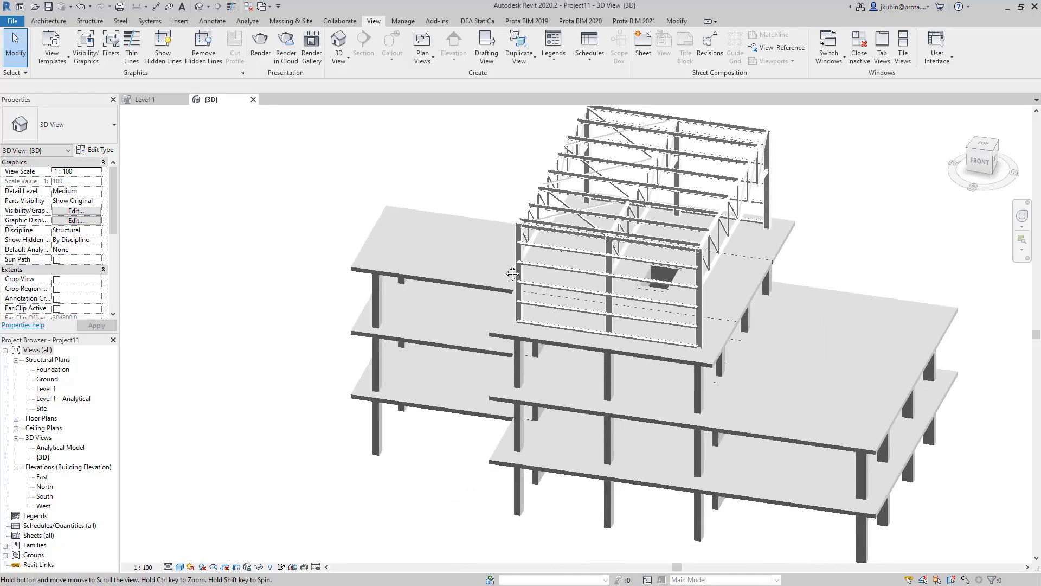
scroll(479, 280, down, 1)
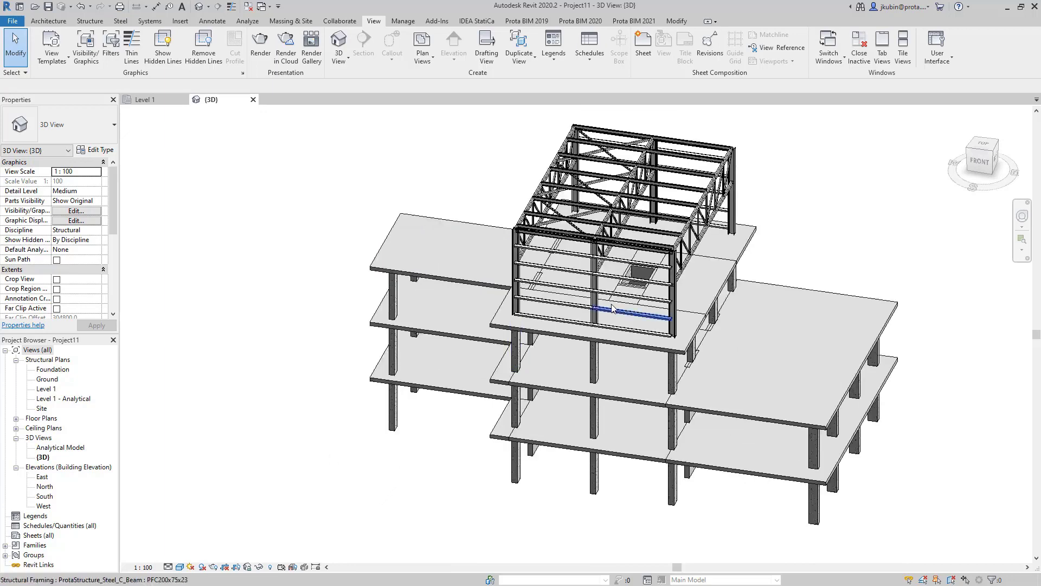
scroll(516, 239, up, 4)
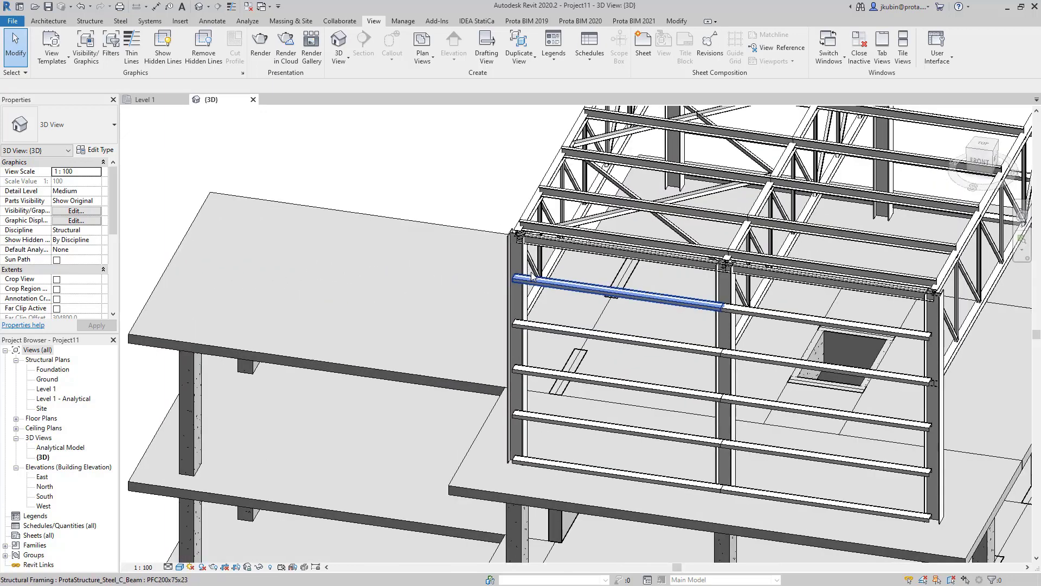
click(519, 325)
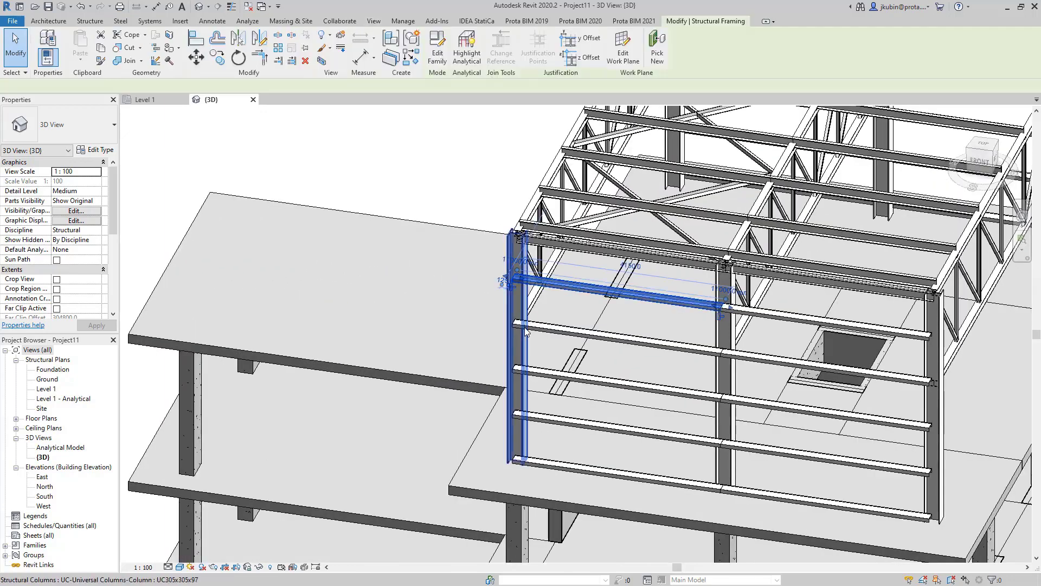
click(512, 285)
key(Escape)
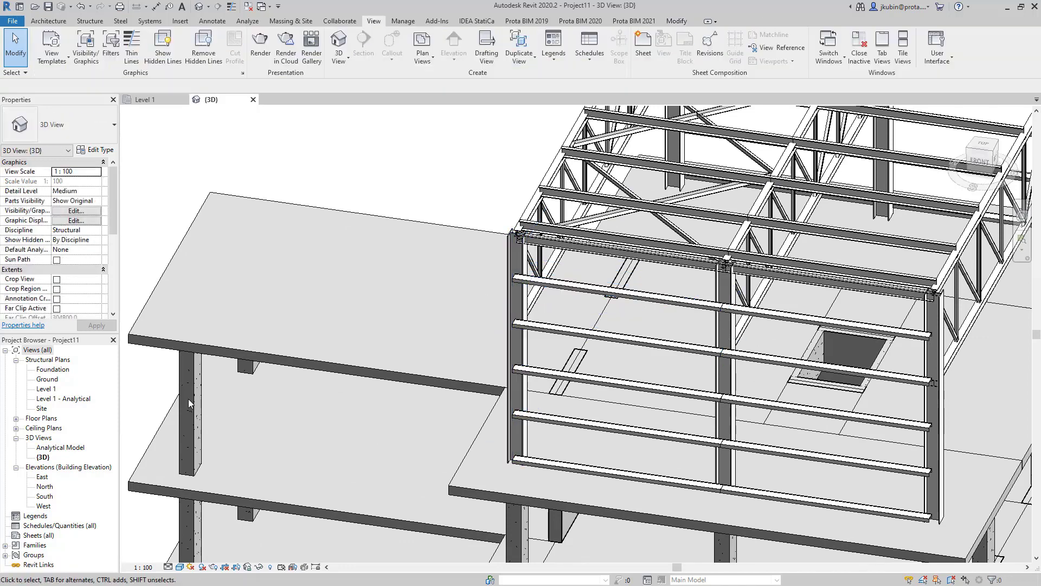
click(193, 398)
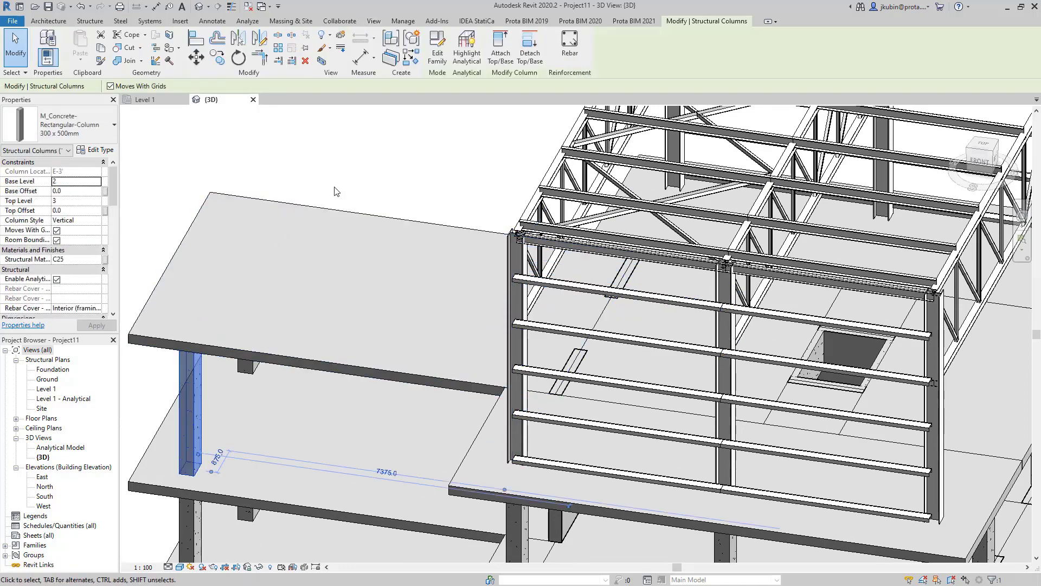
click(210, 352)
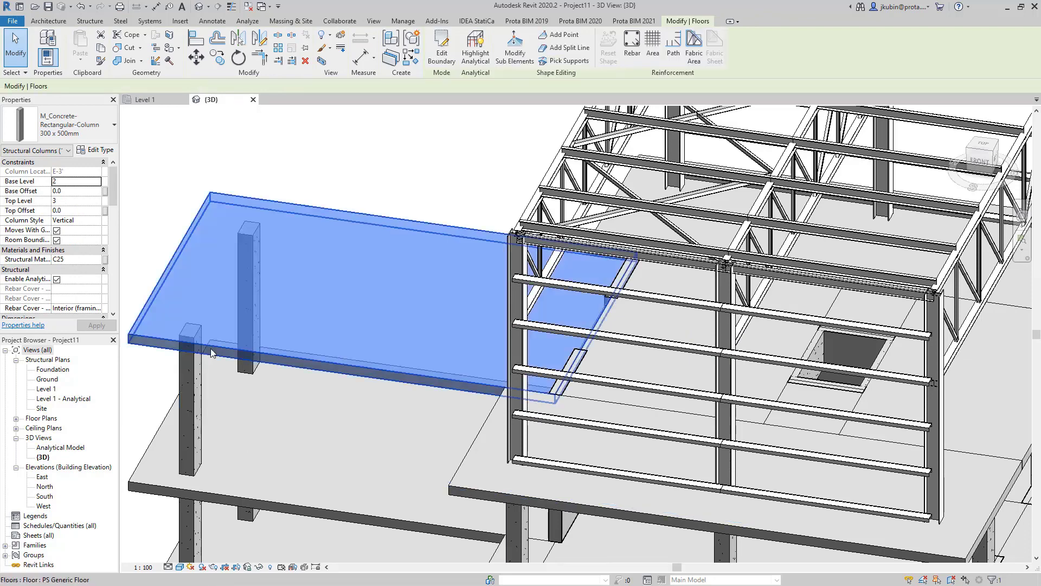
click(357, 199)
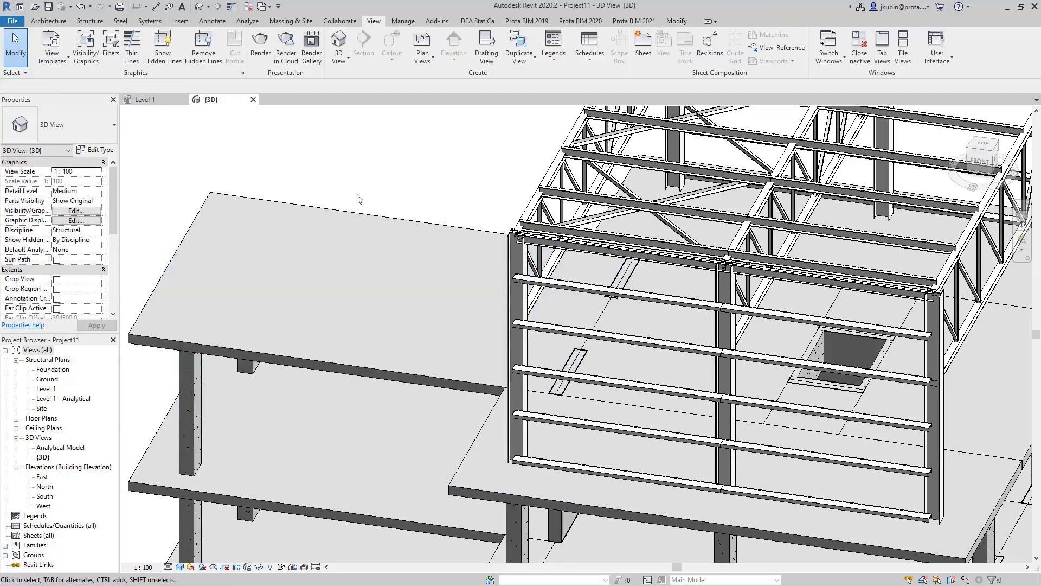